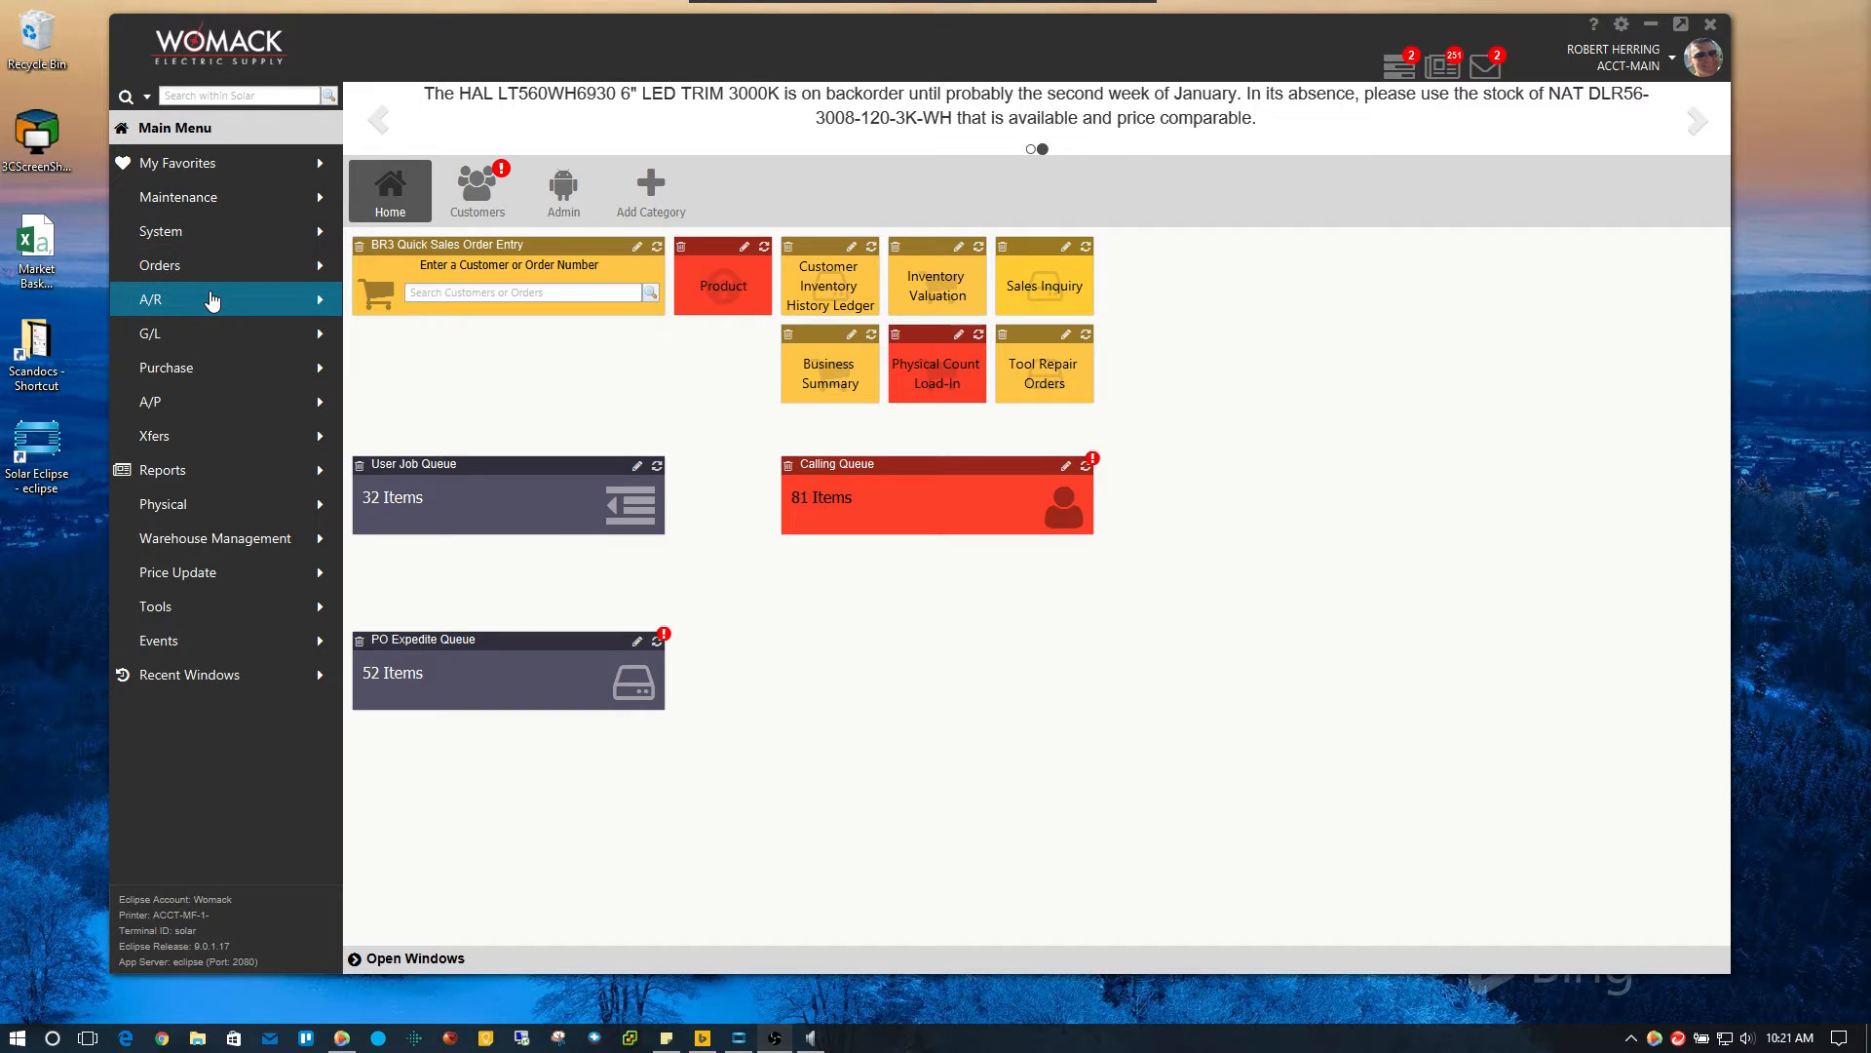
Start Sales Order Entry from the Orders section of the side menu
left_click(261, 276)
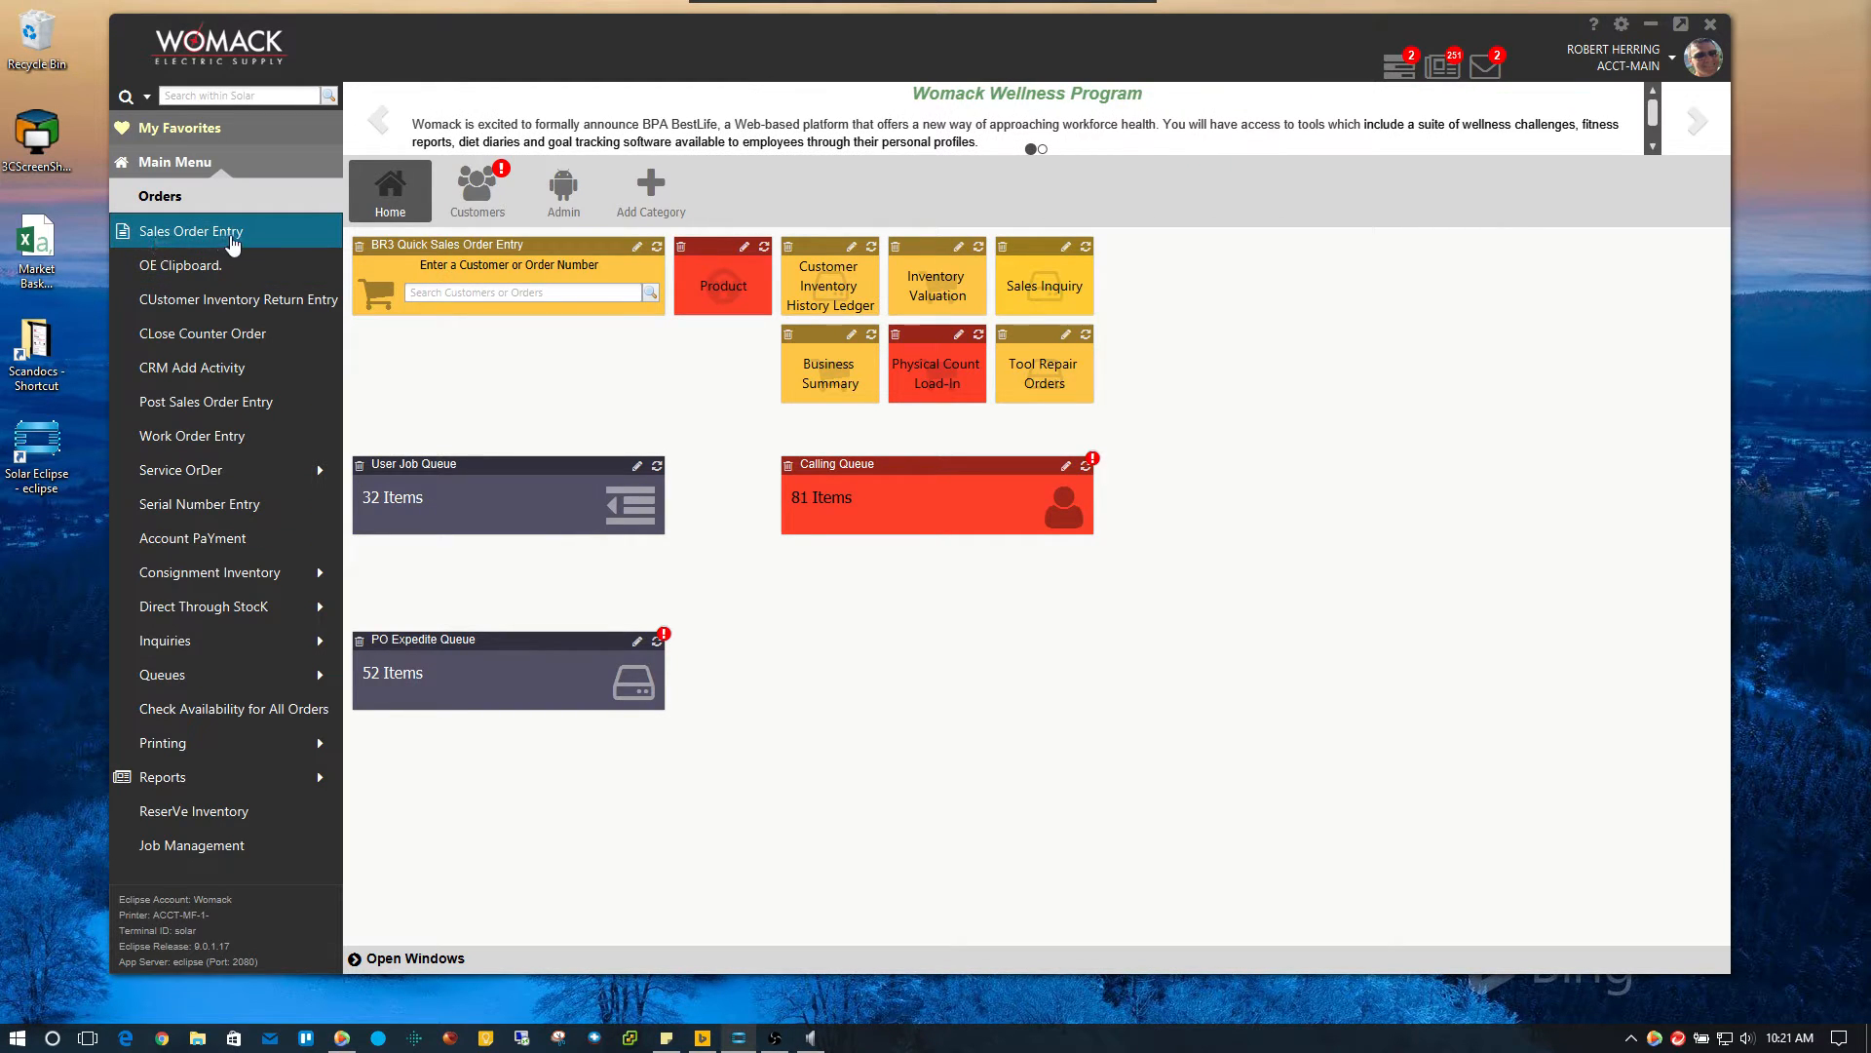
left_click(231, 243)
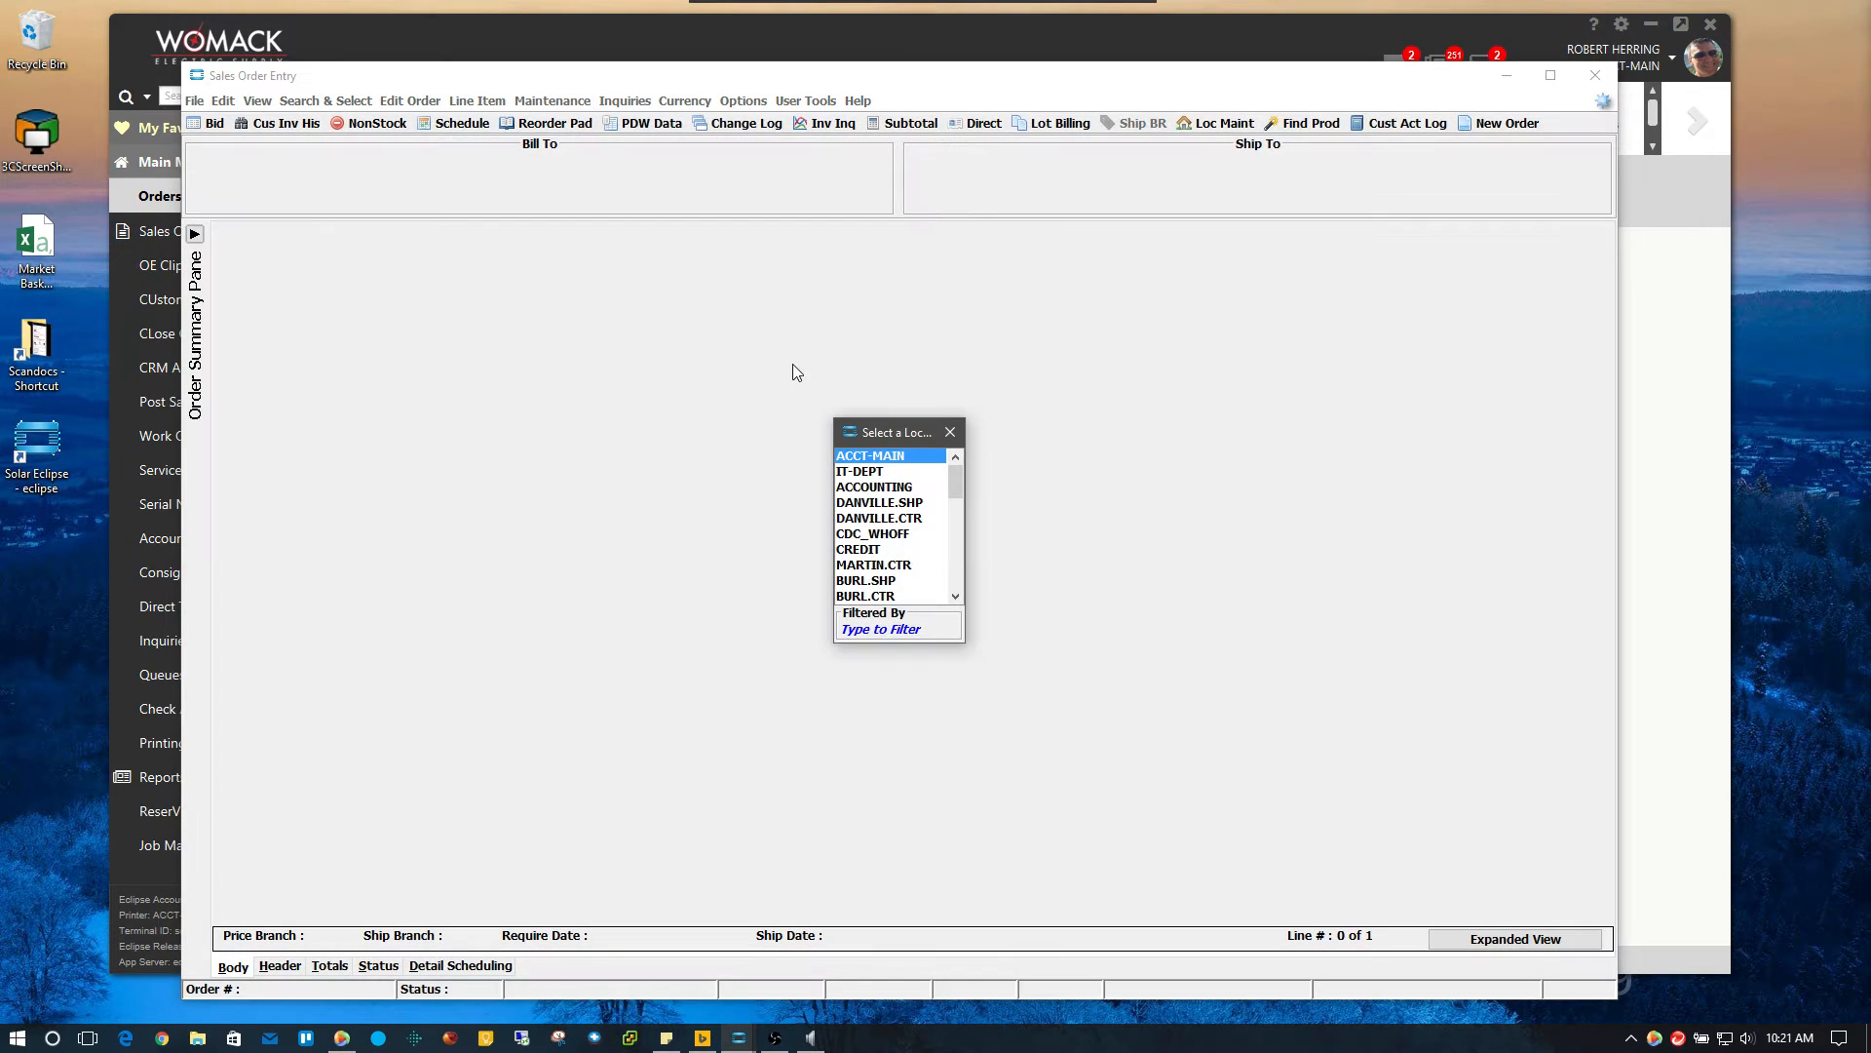
Enlarge the location list and choose DANVILLE.CTR as the order location
left_click_drag(966, 645, 1034, 685)
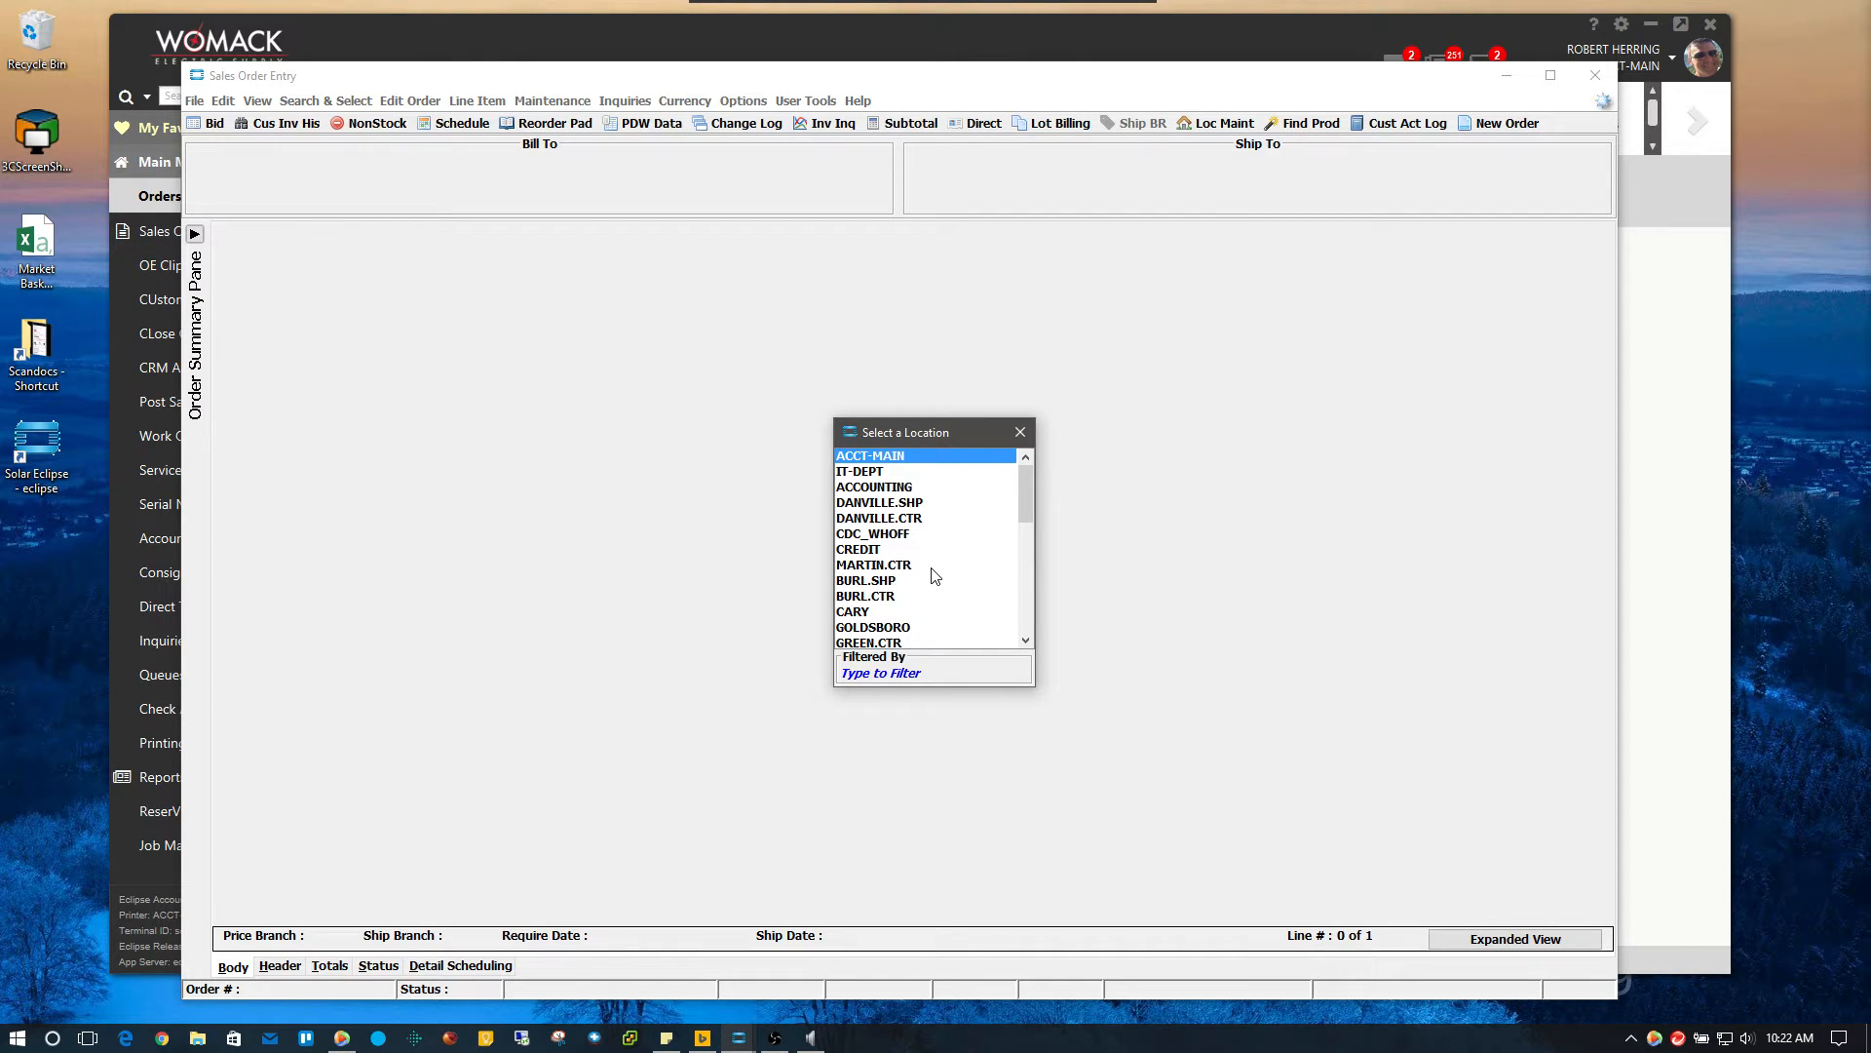
double_click(896, 518)
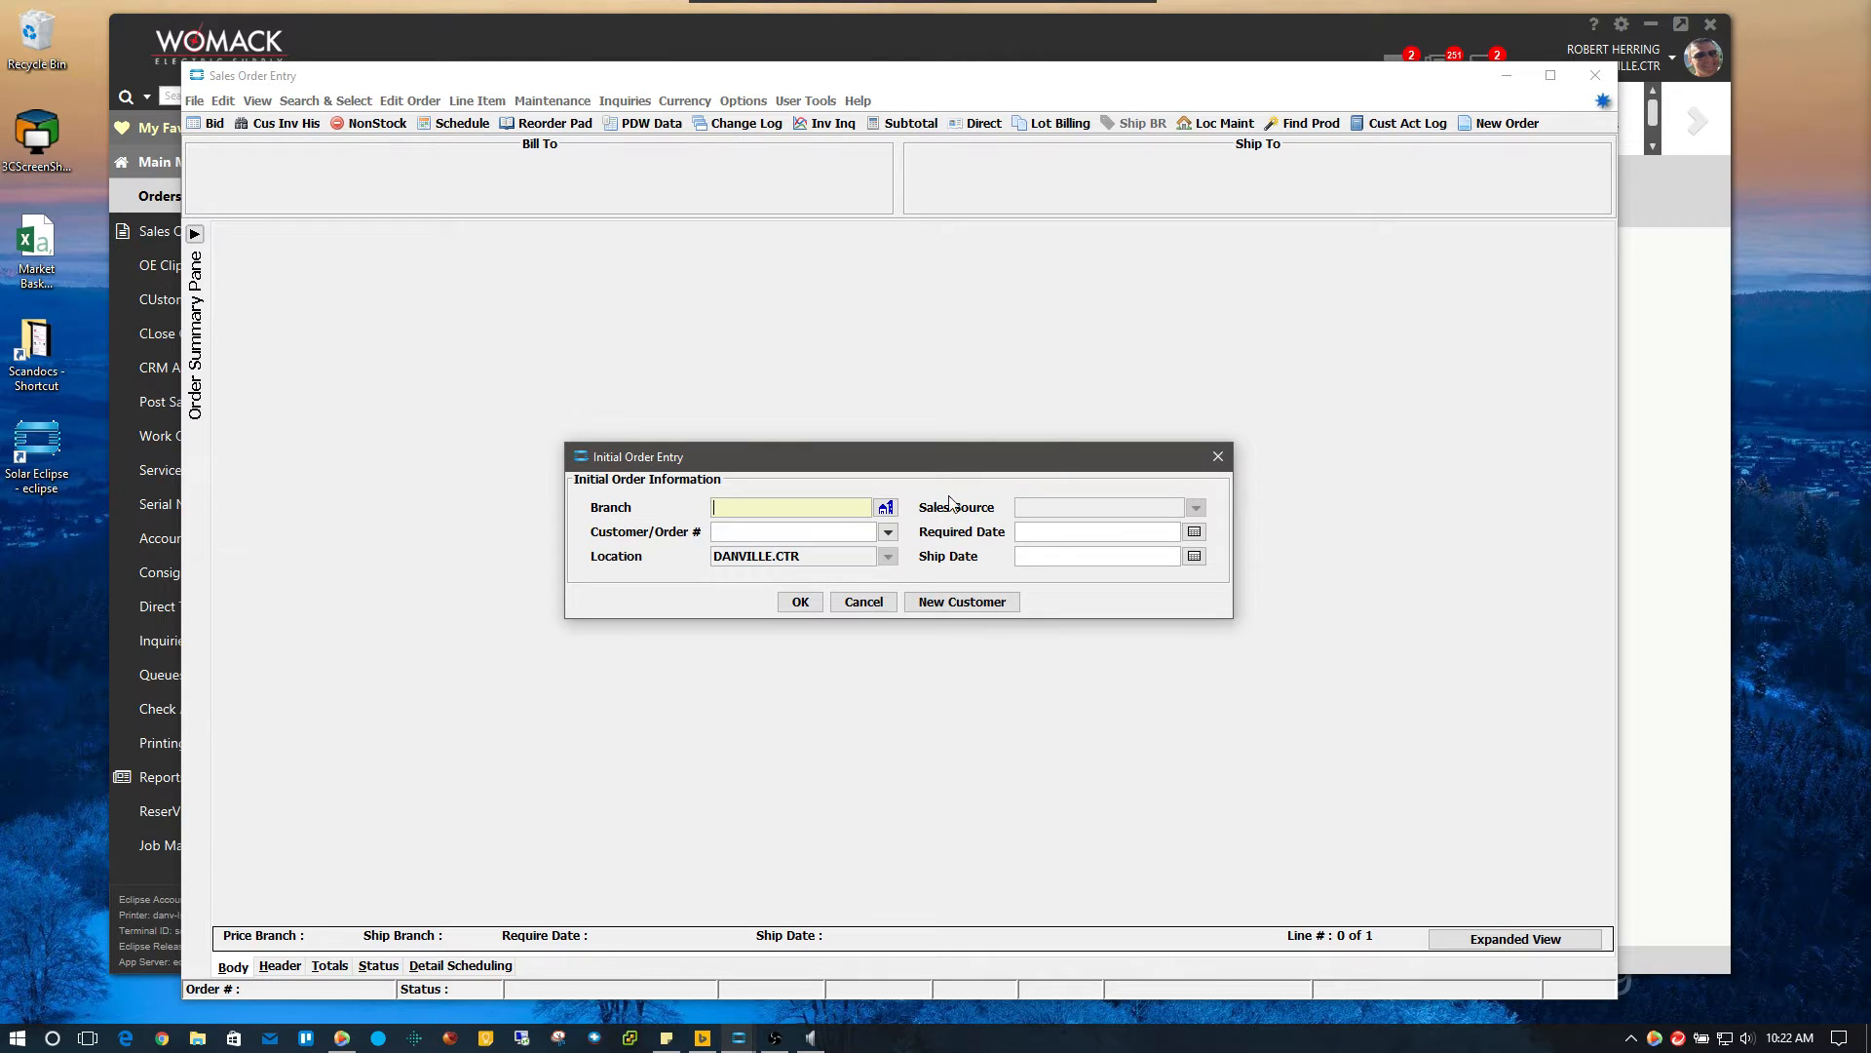
Set the branch to 3 (DANVILLE) using the Branch lookup
left_click(886, 510)
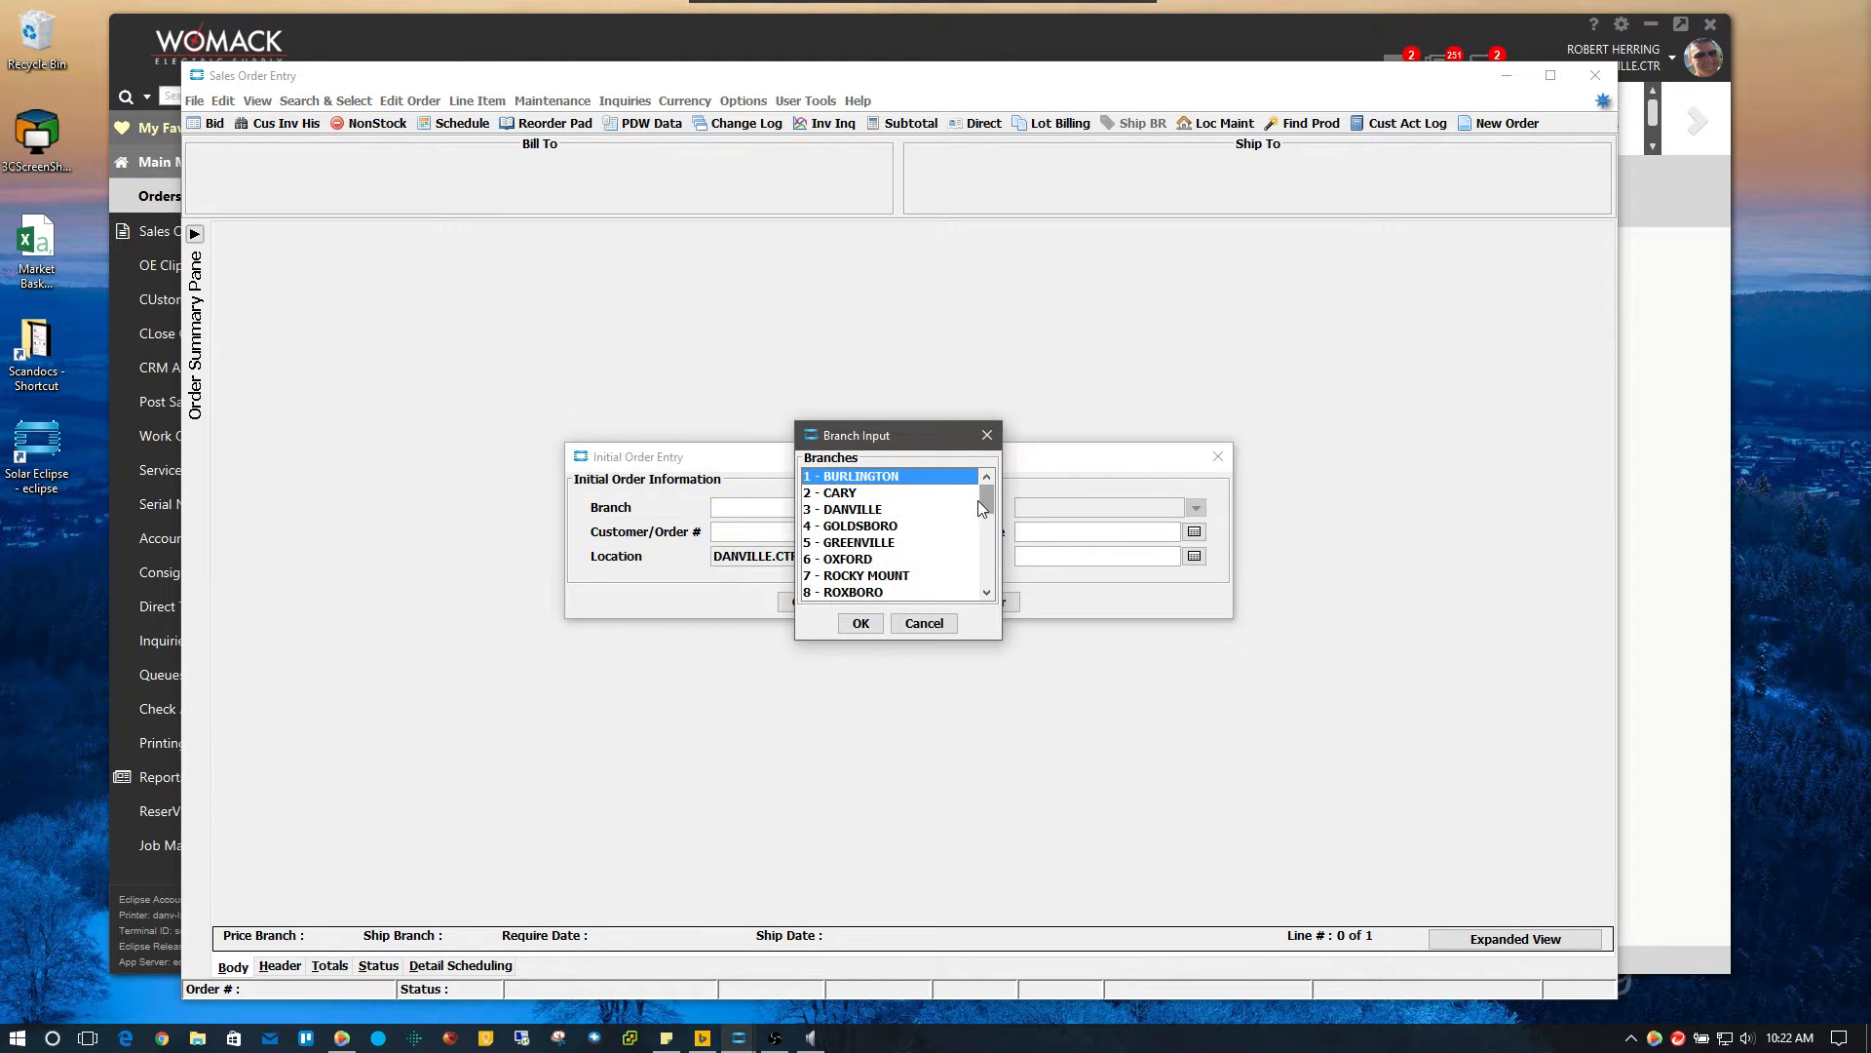
mouse_move(989, 497)
left_mouse_down()
mouse_move(991, 558)
mouse_move(987, 495)
left_mouse_up()
left_click(850, 511)
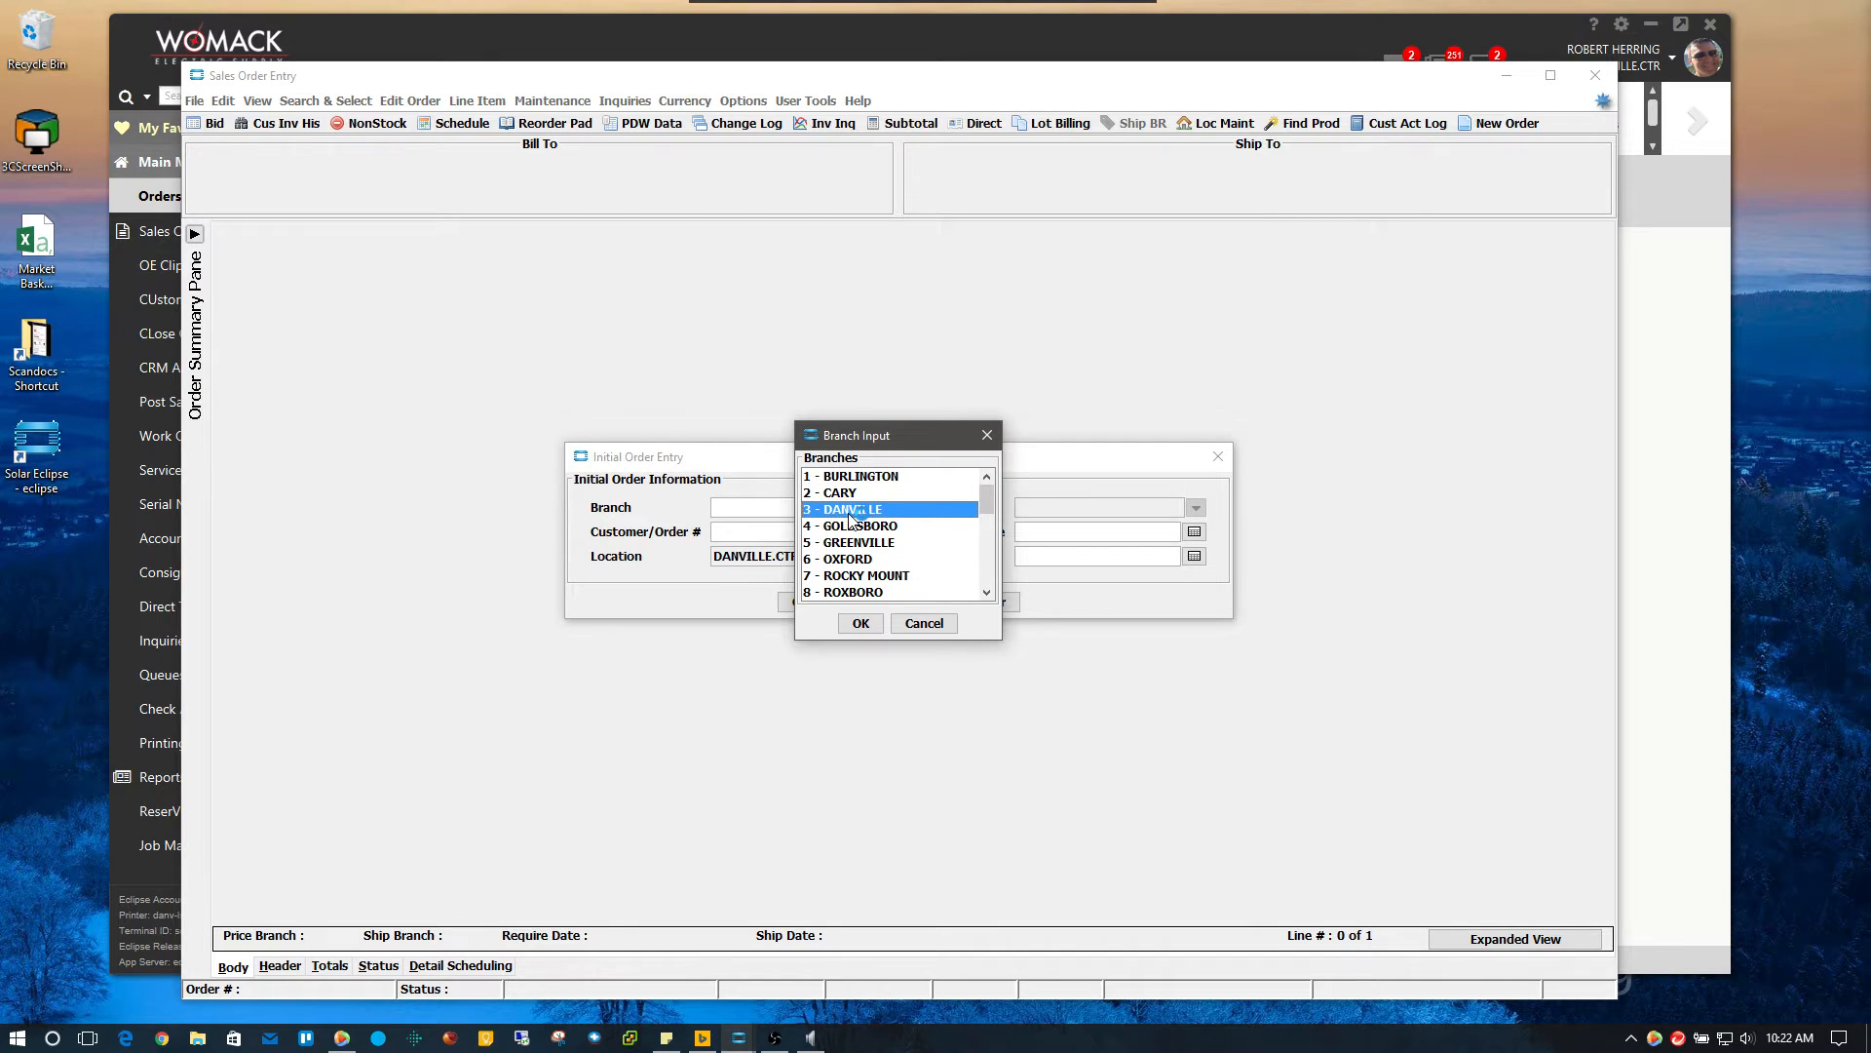
left_click(861, 622)
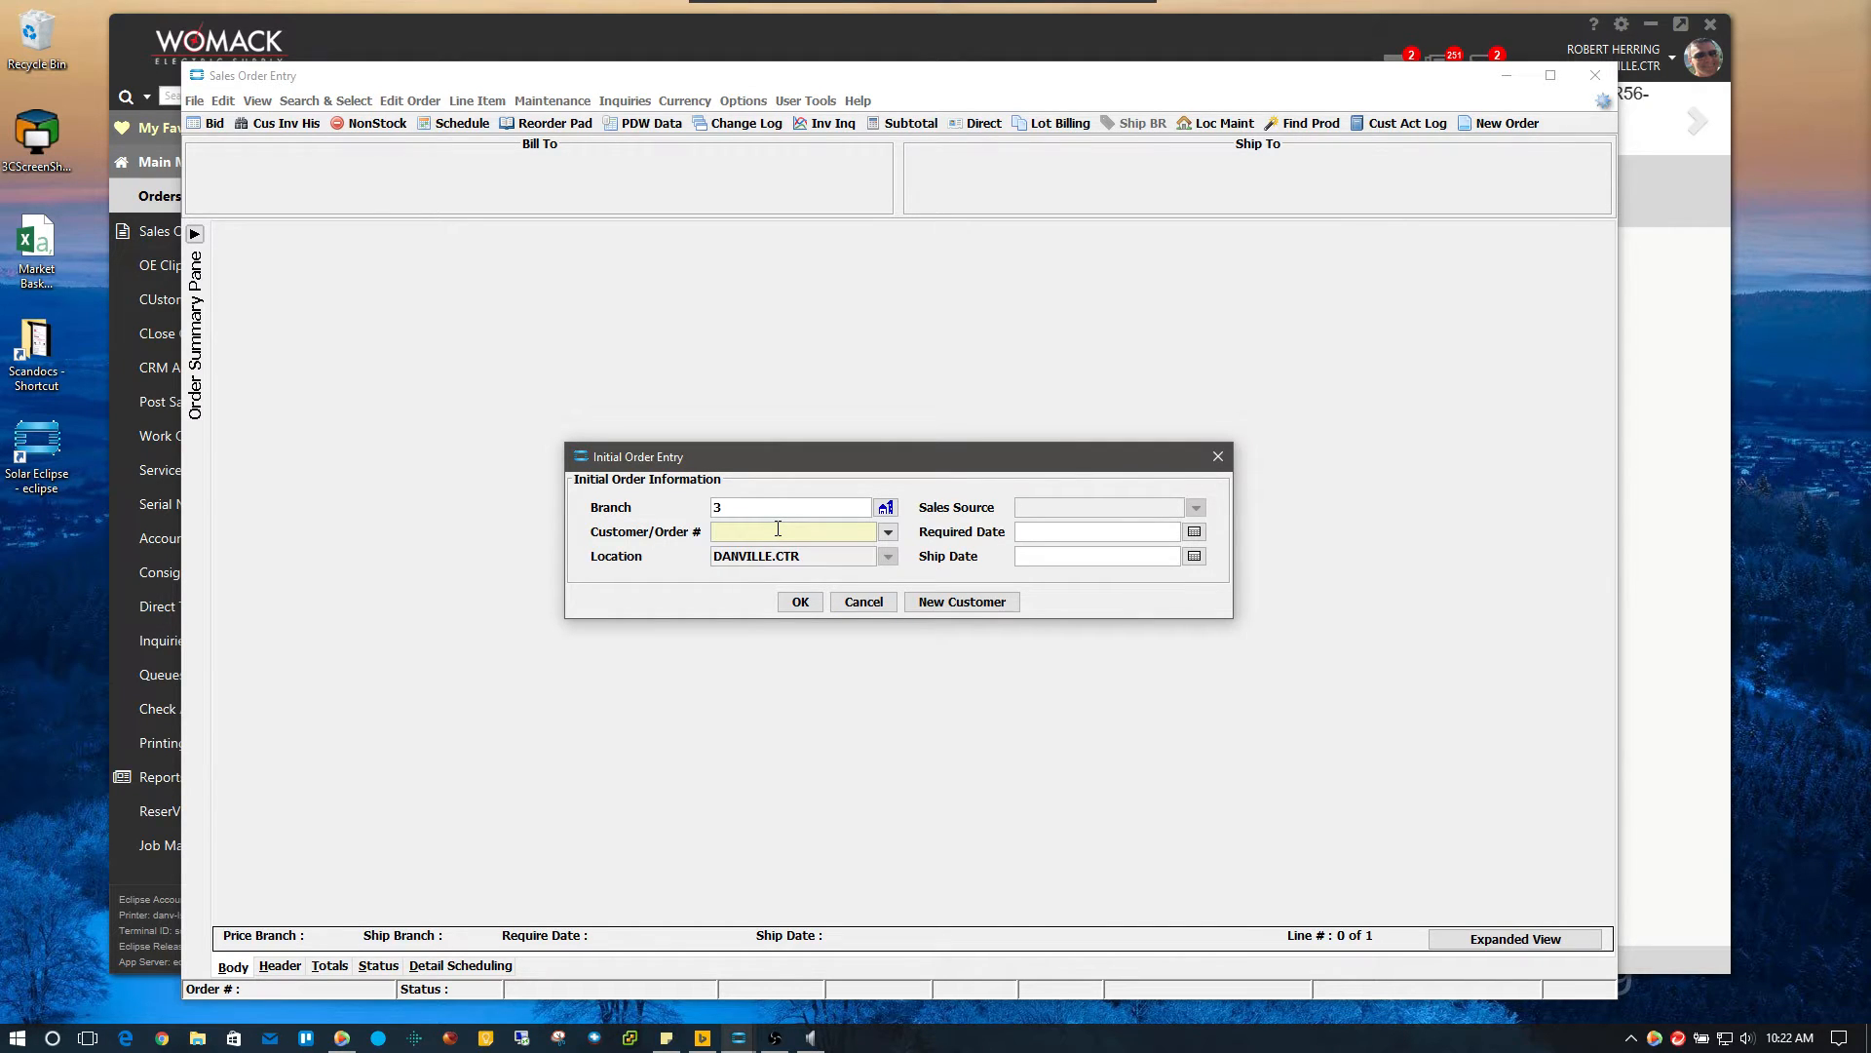
Search 'con cash', choose CONTRACTOR CASH - DANVILLE, and create a new order dated 12/30/2016
type("con cash")
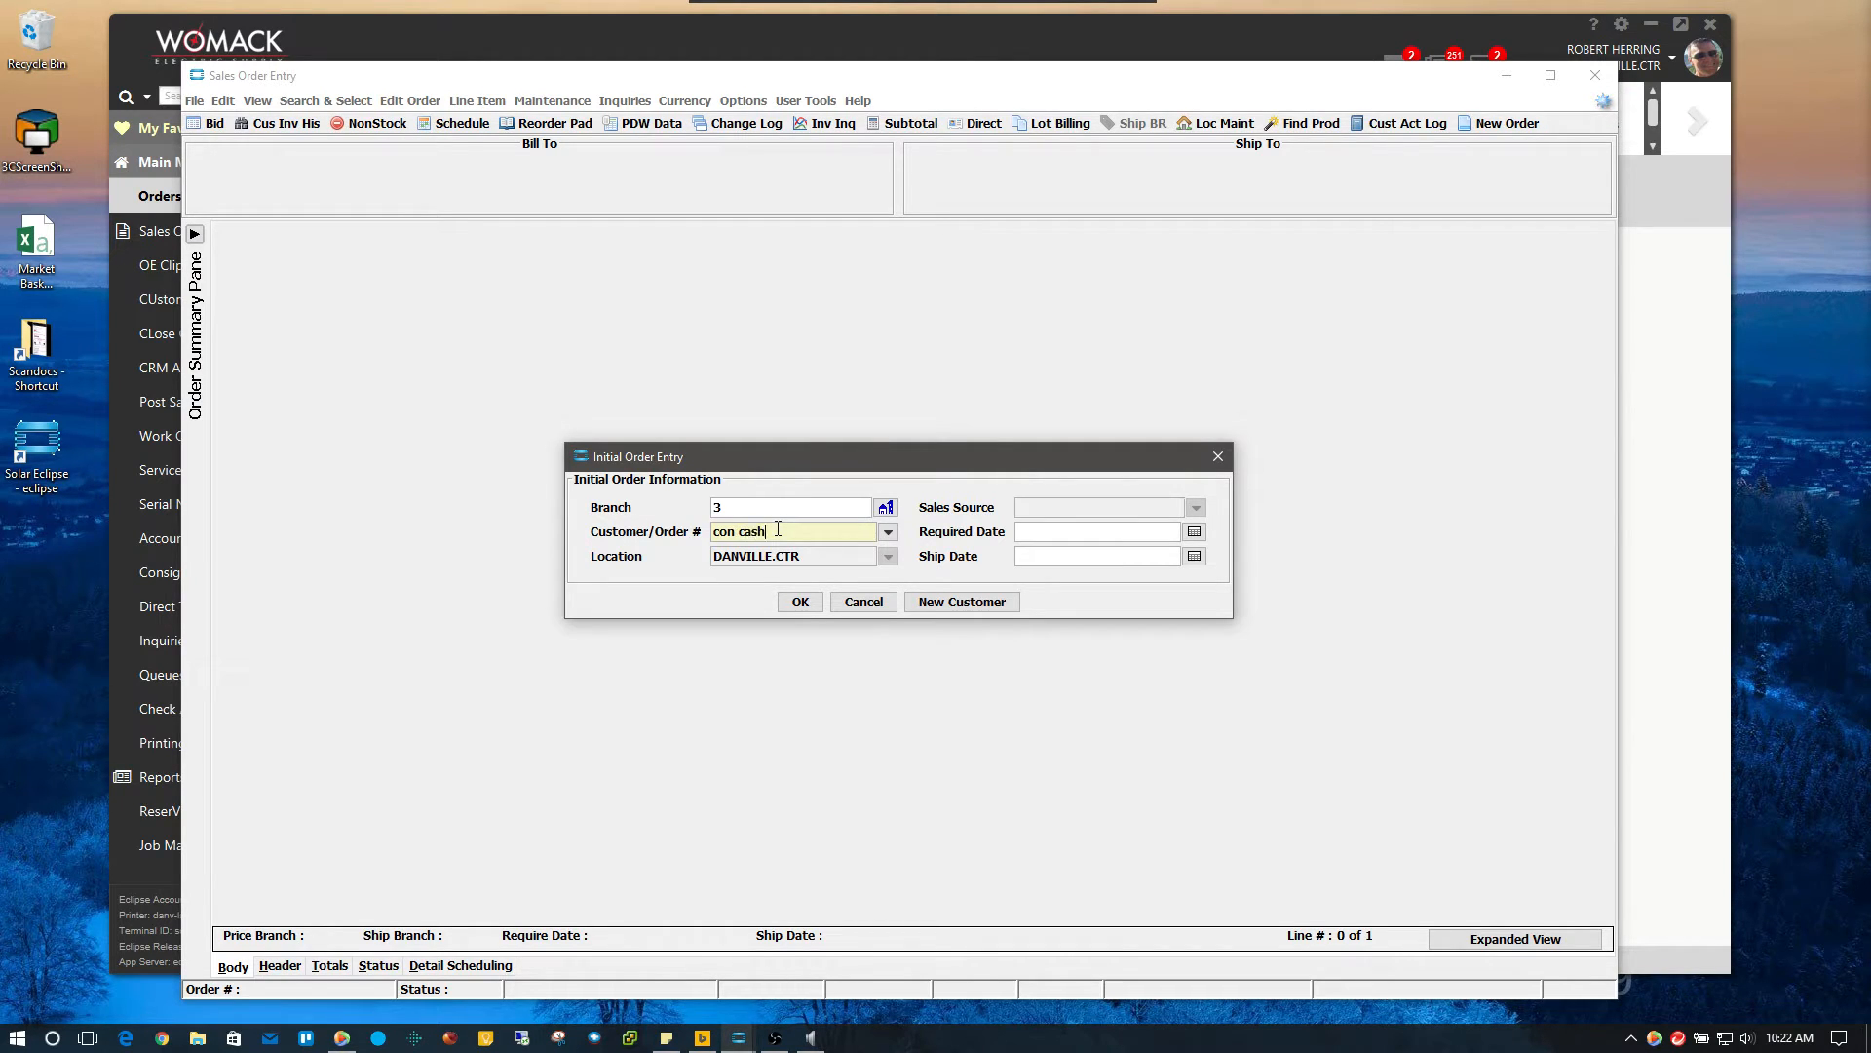
key("Return")
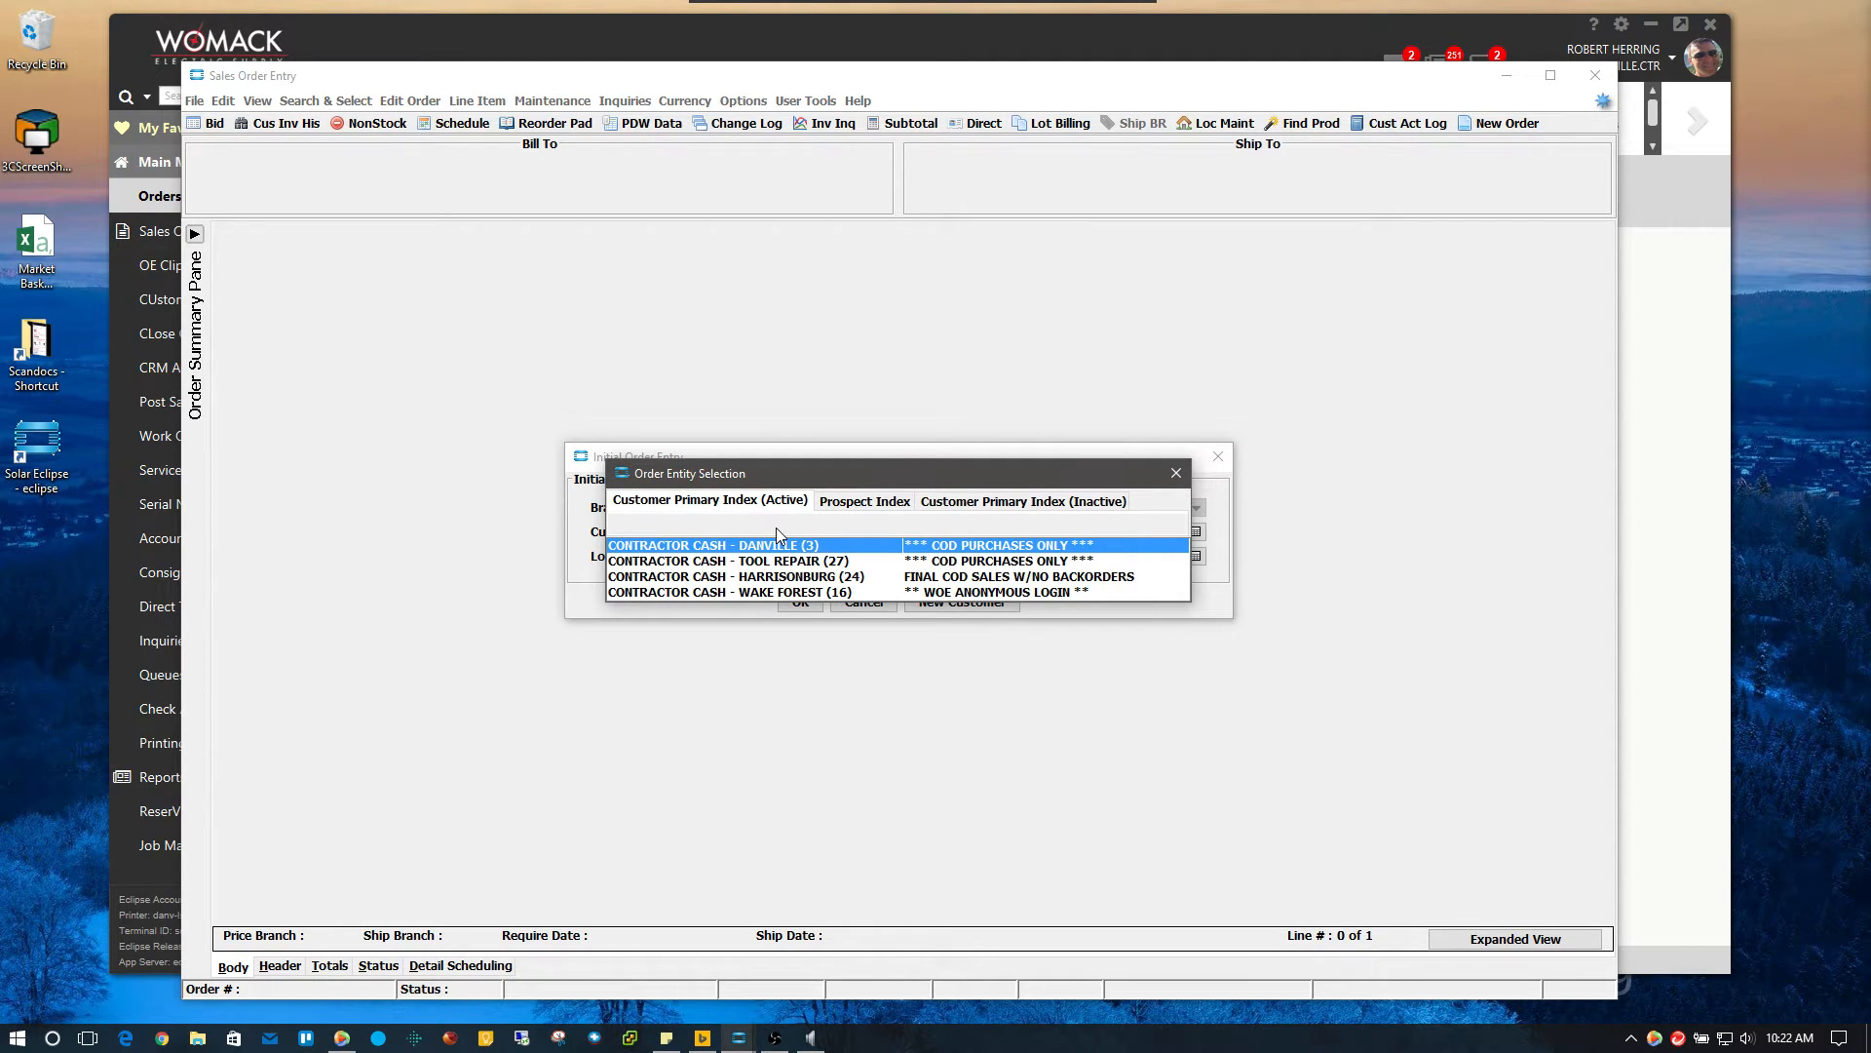
double_click(862, 552)
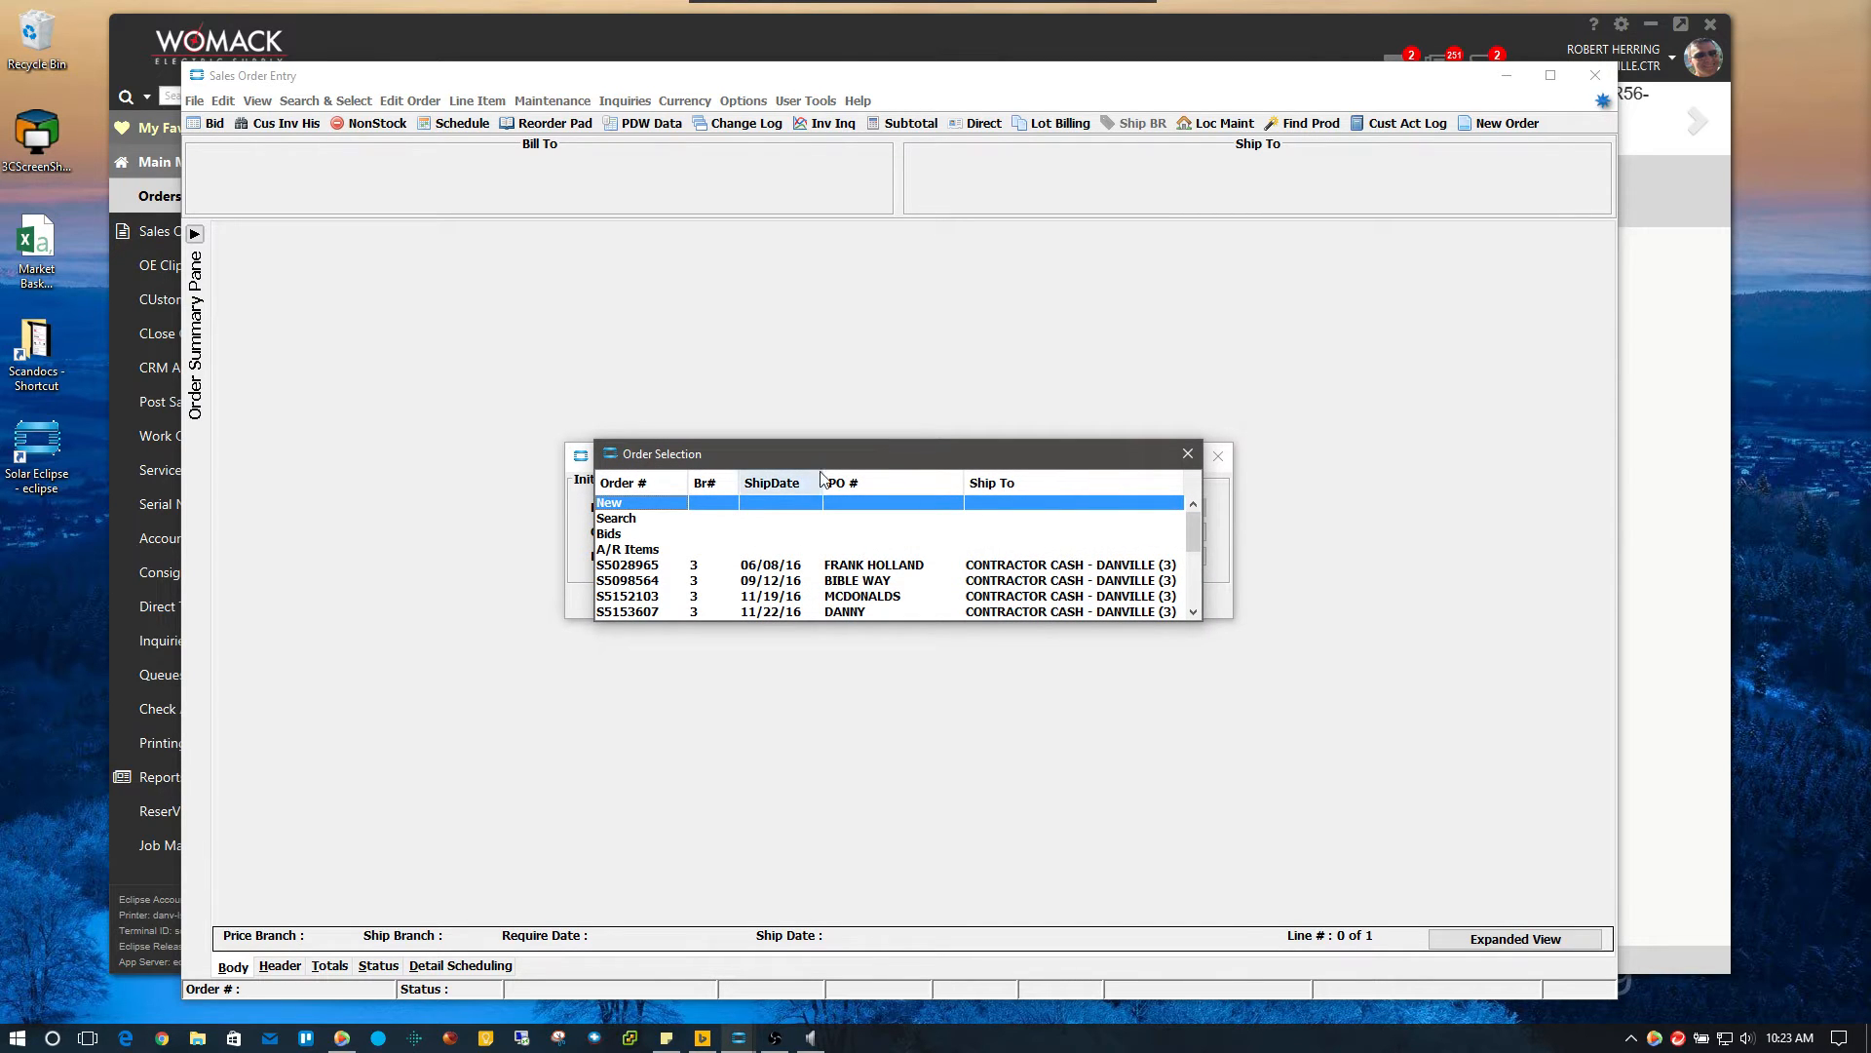
mouse_move(828, 450)
left_mouse_down()
mouse_move(864, 433)
mouse_move(851, 452)
left_mouse_up()
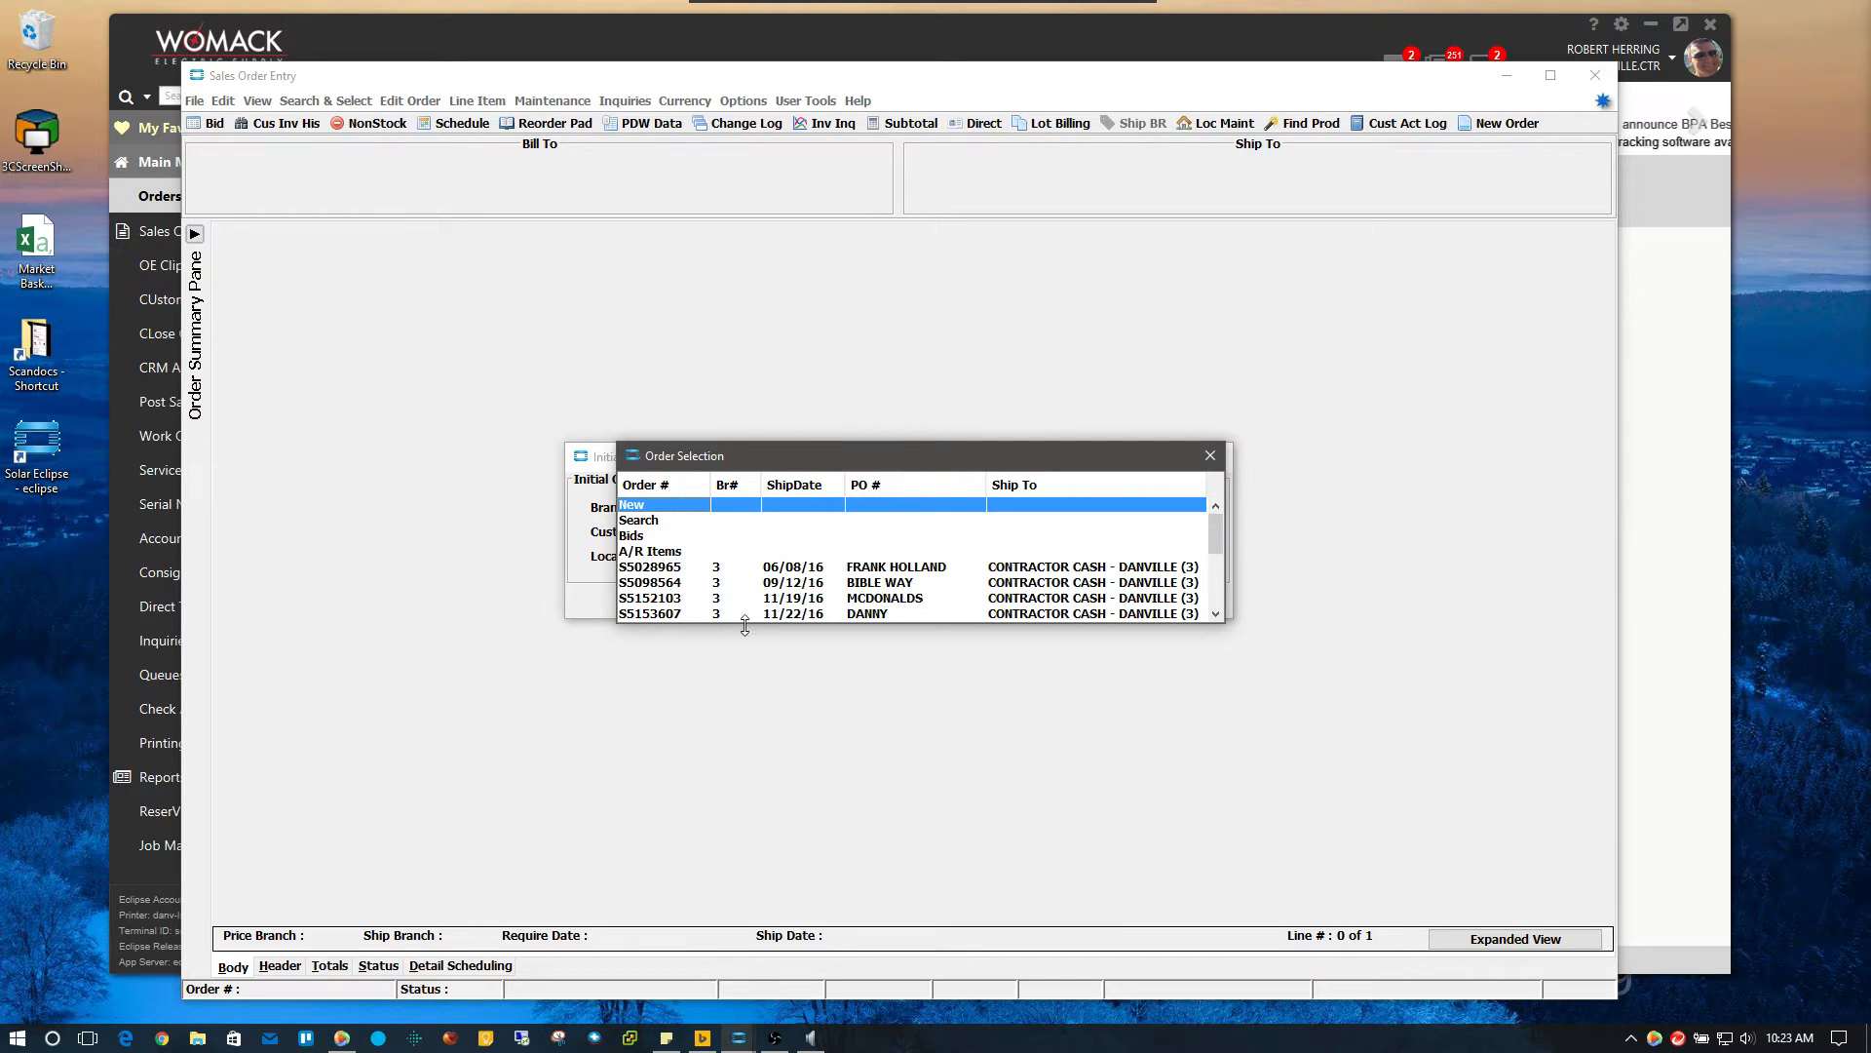
double_click(649, 509)
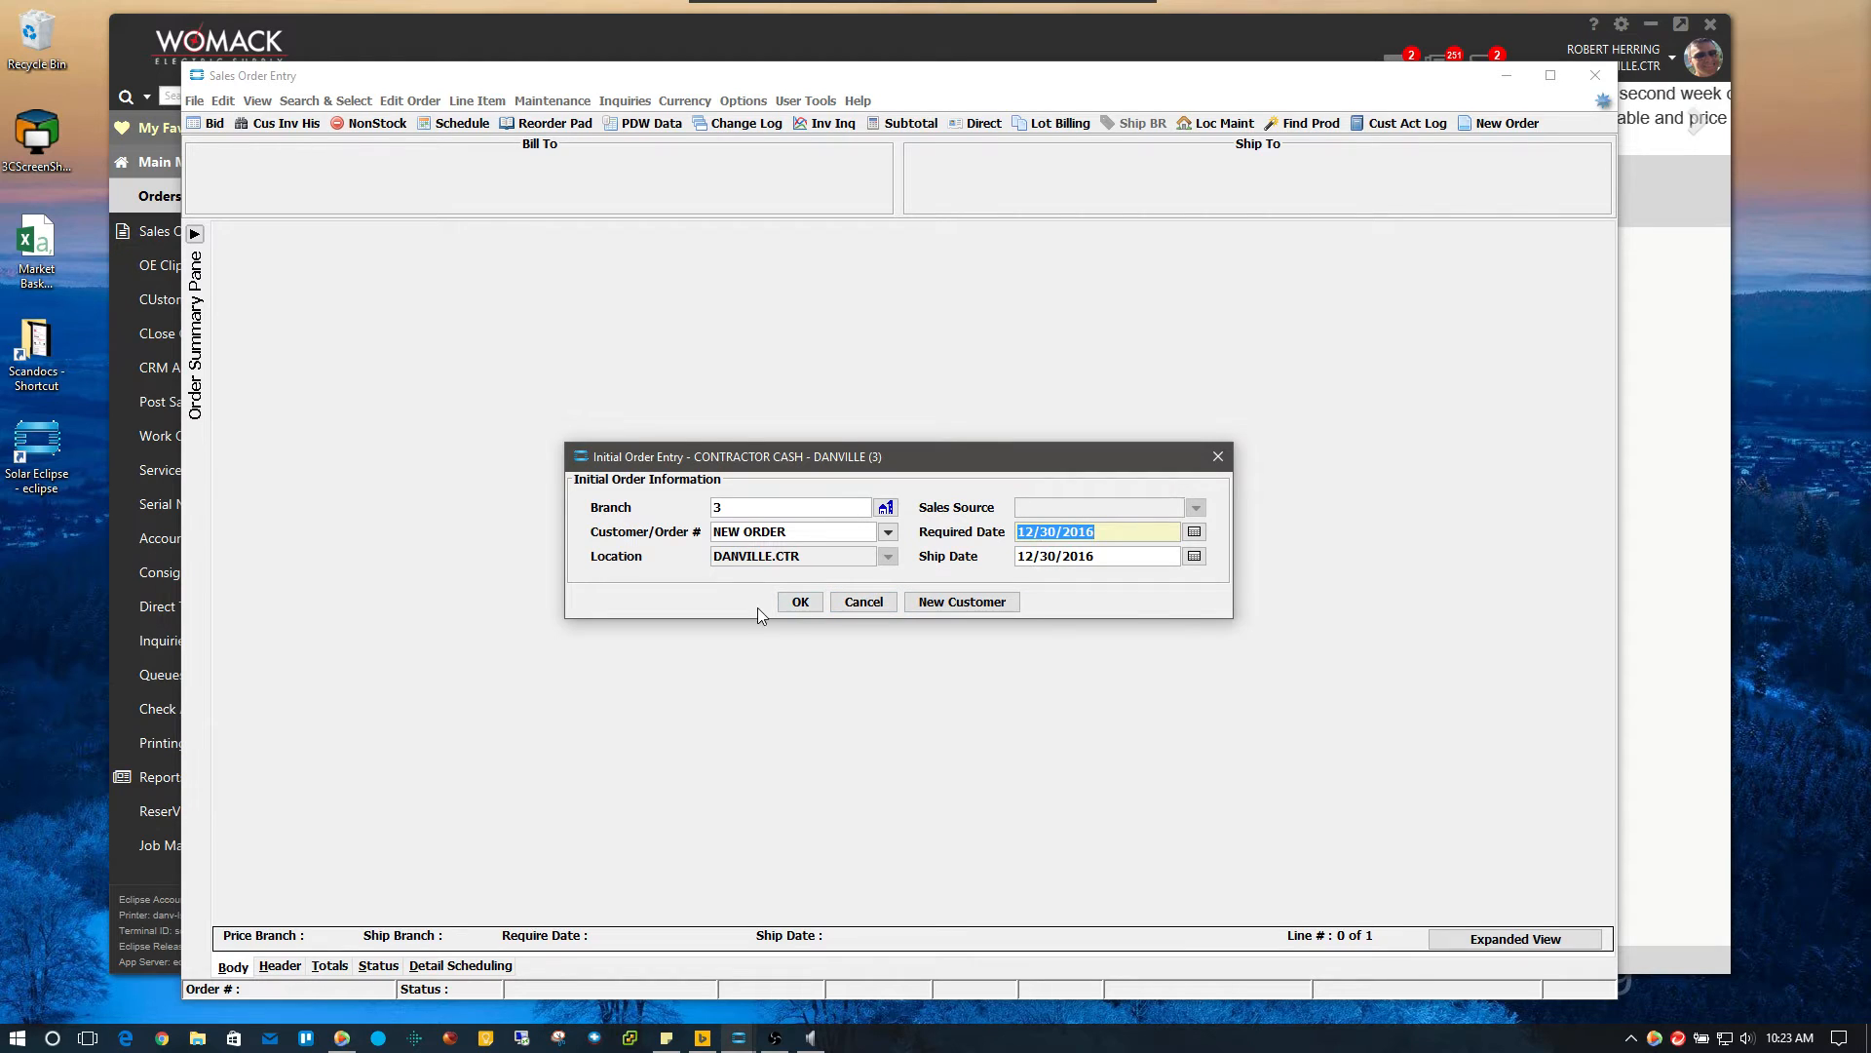
left_click(802, 602)
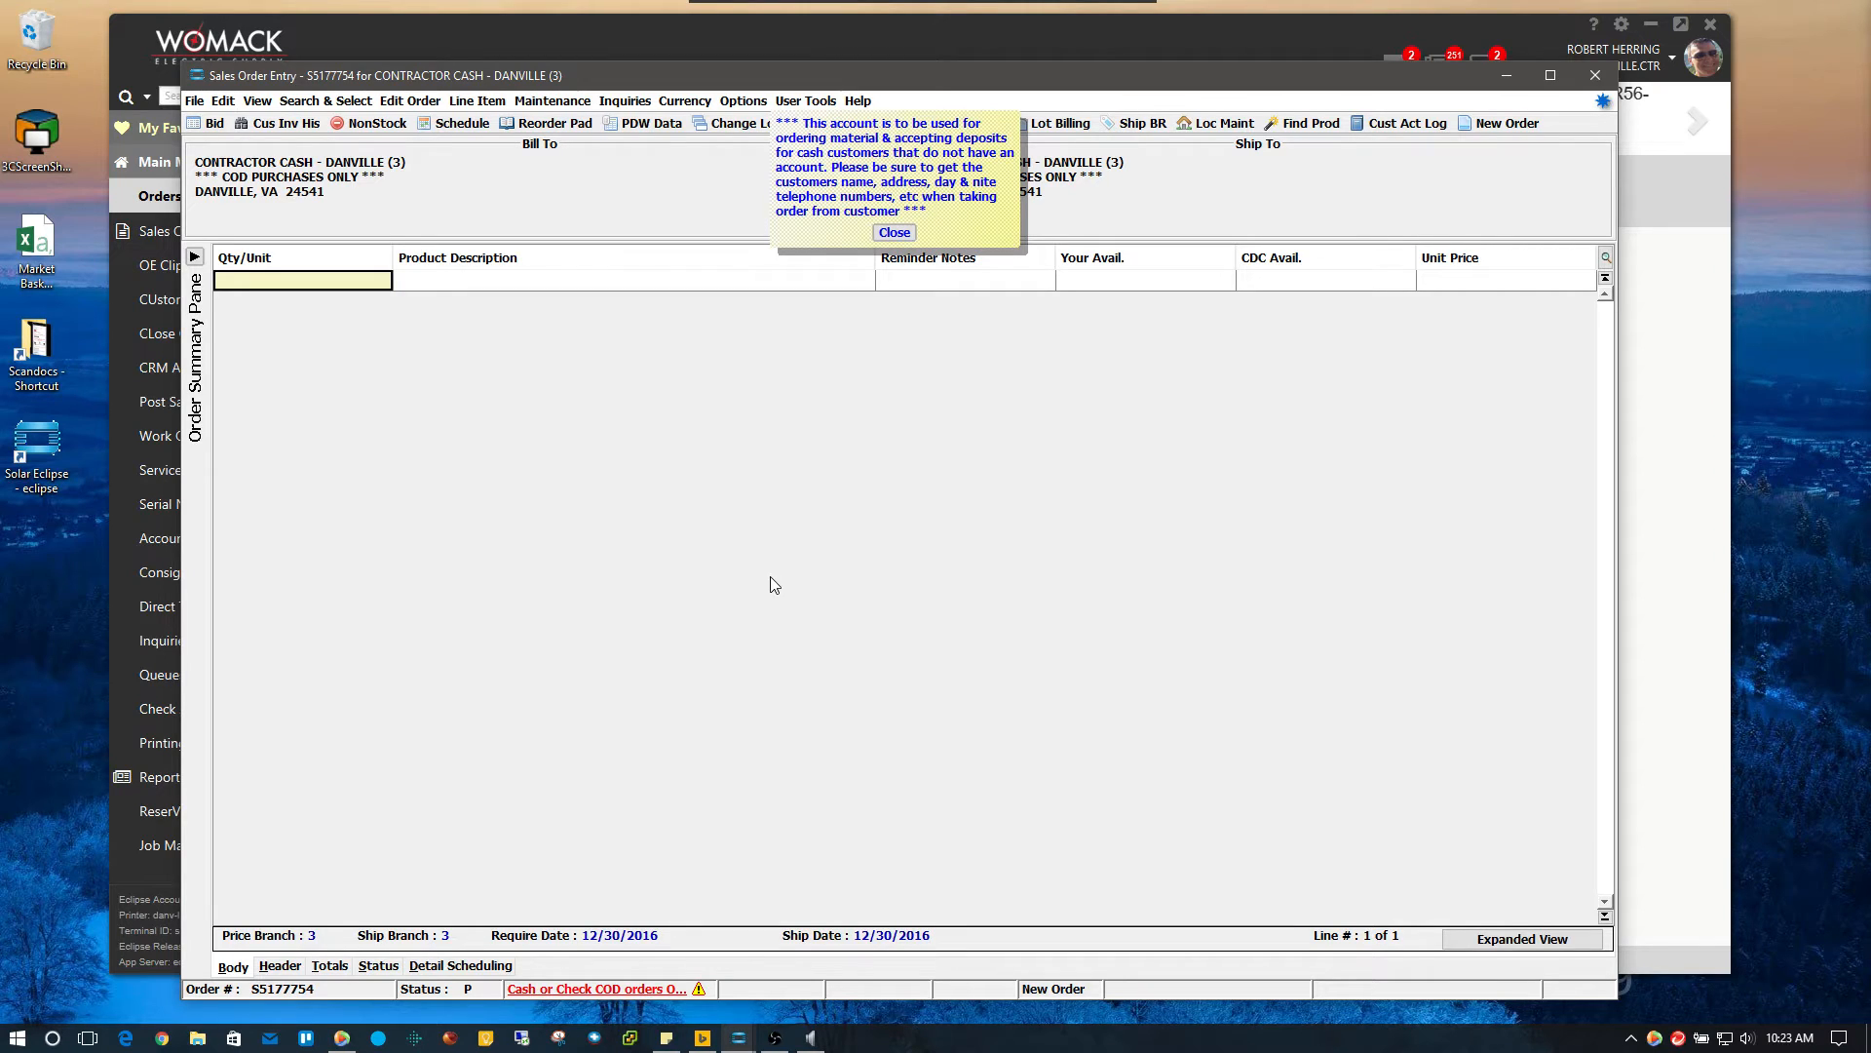
Dismiss the cash account note and change the order mode to Bid (status B)
left_click(895, 232)
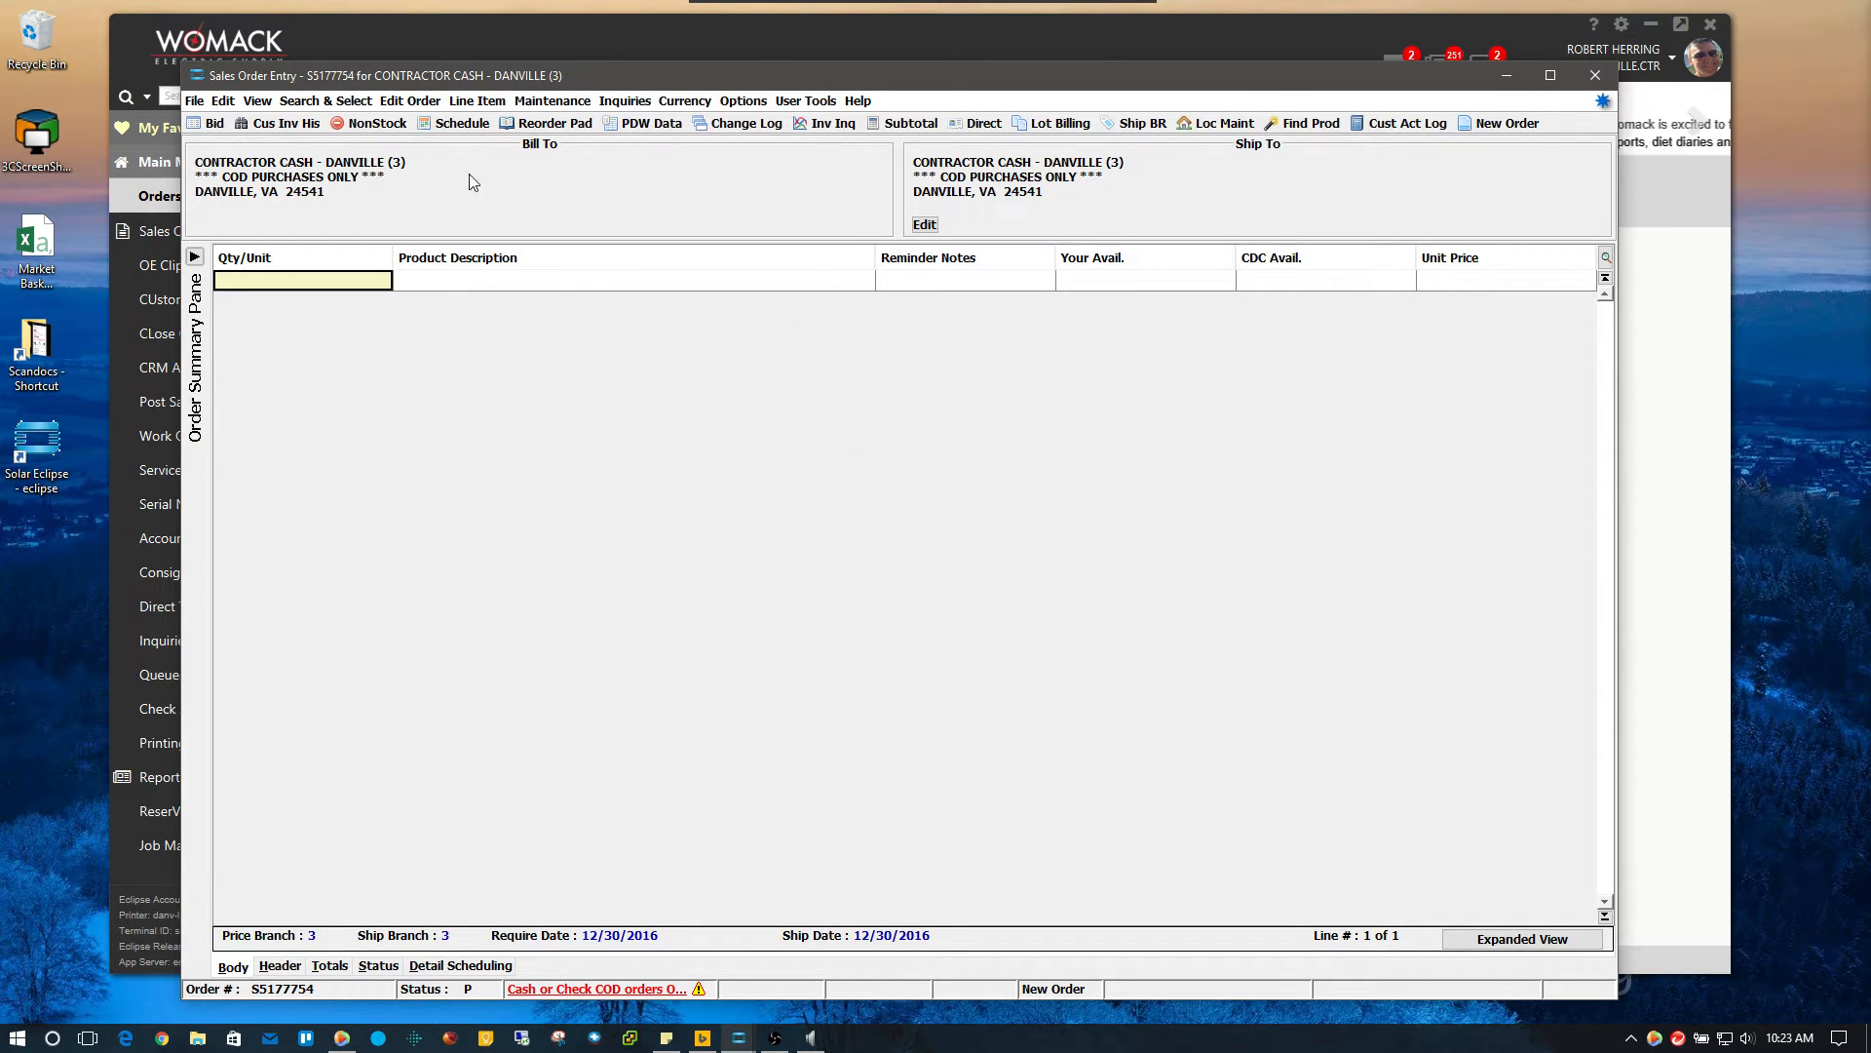
left_click(400, 105)
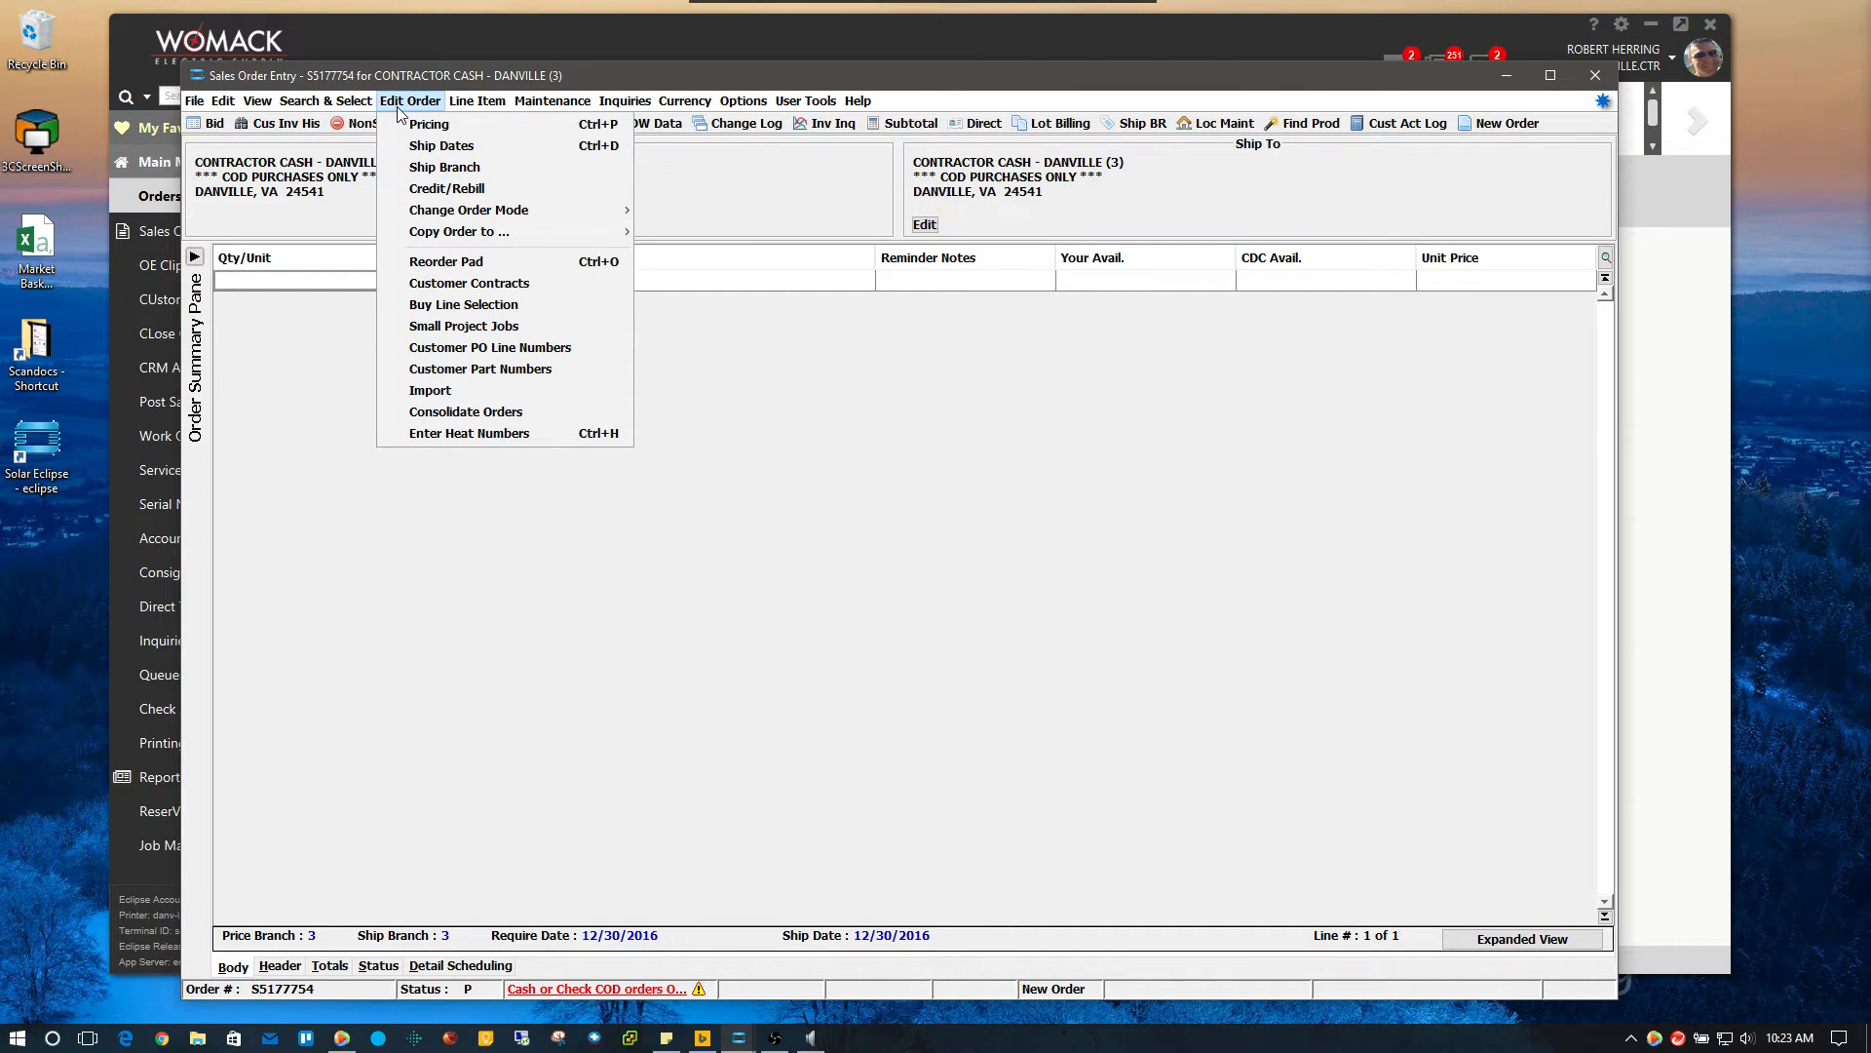
mouse_move(606, 214)
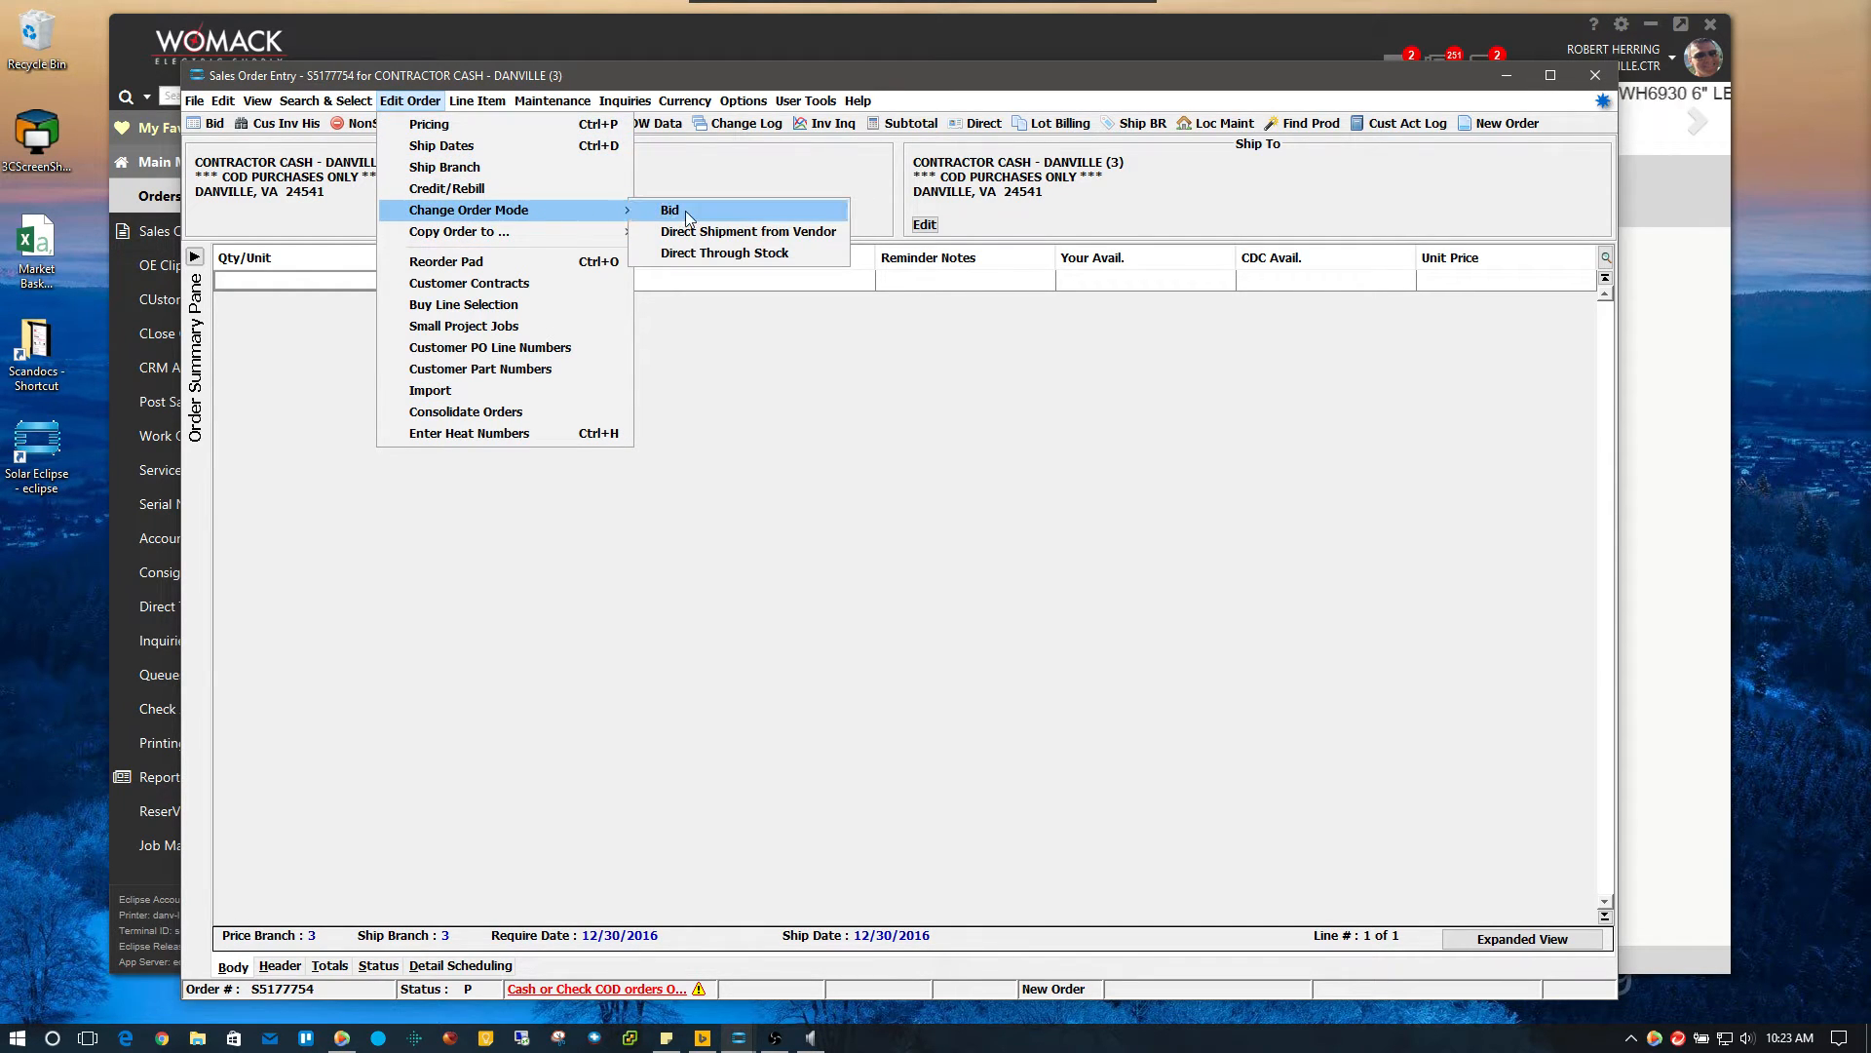
left_click(688, 216)
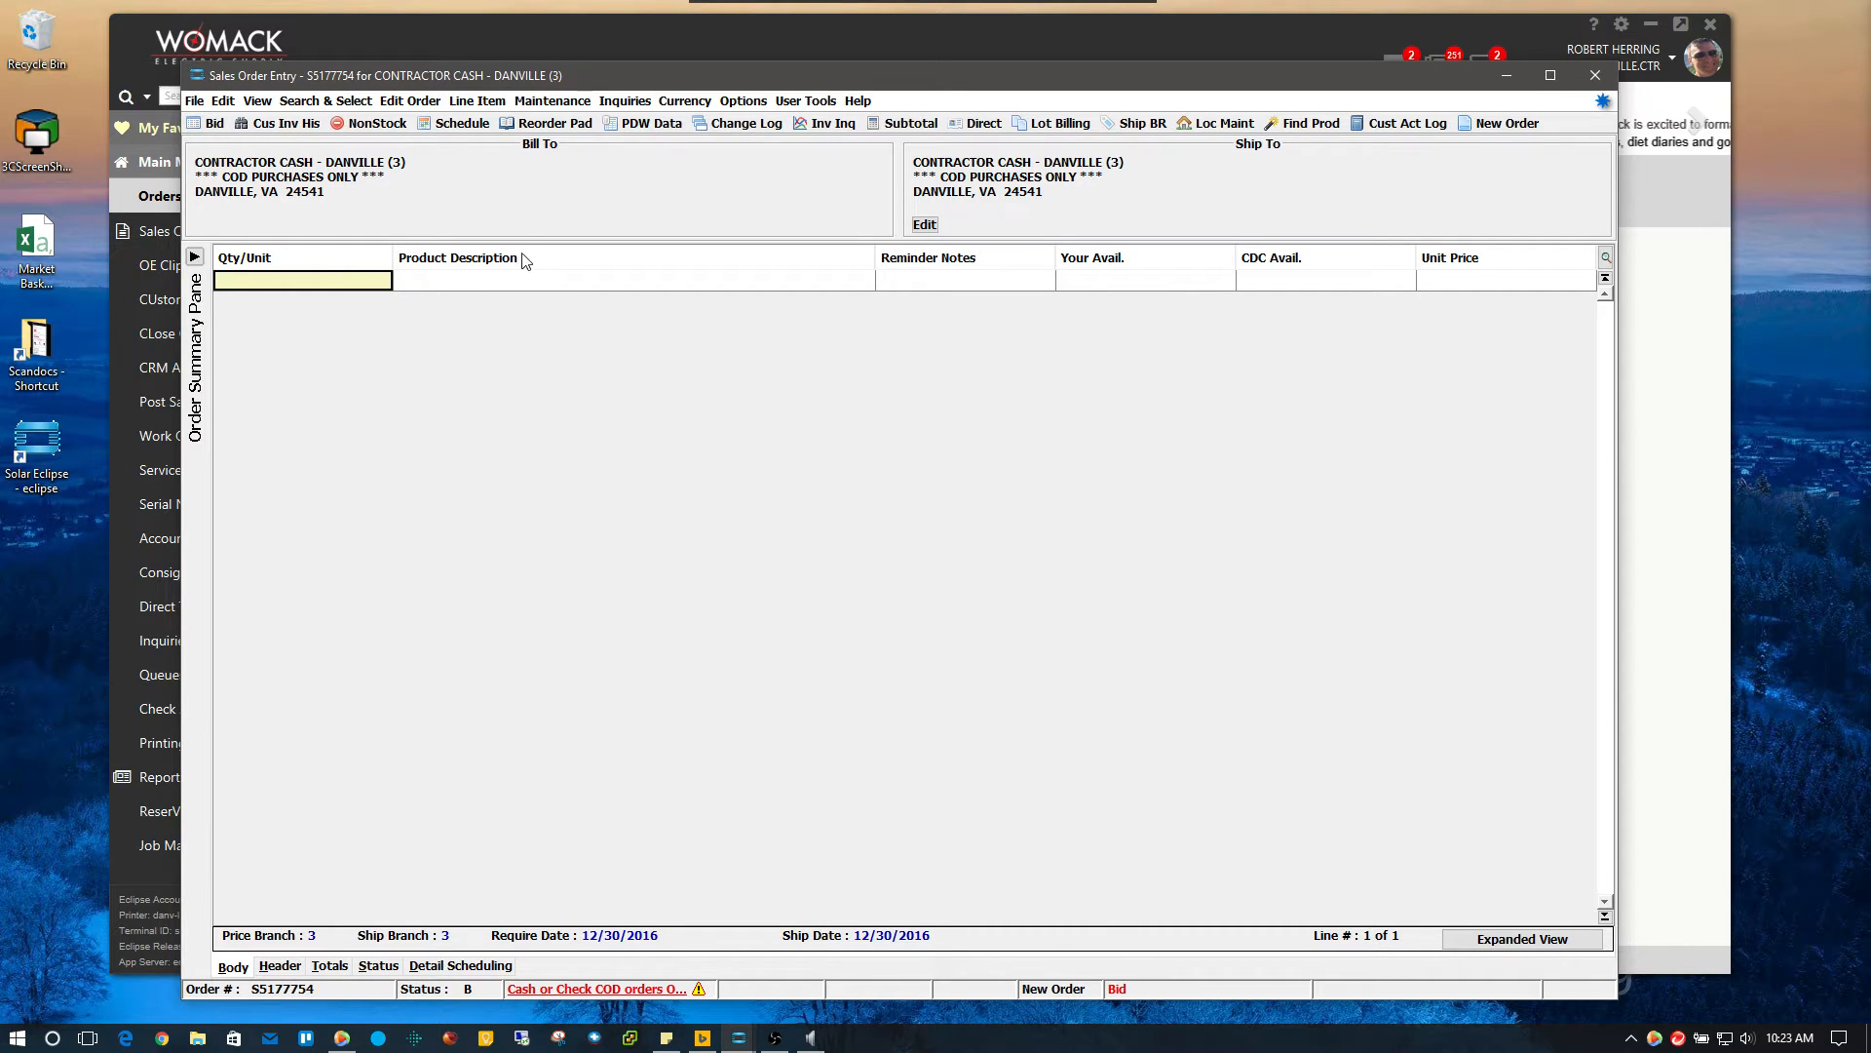
left_click(410, 100)
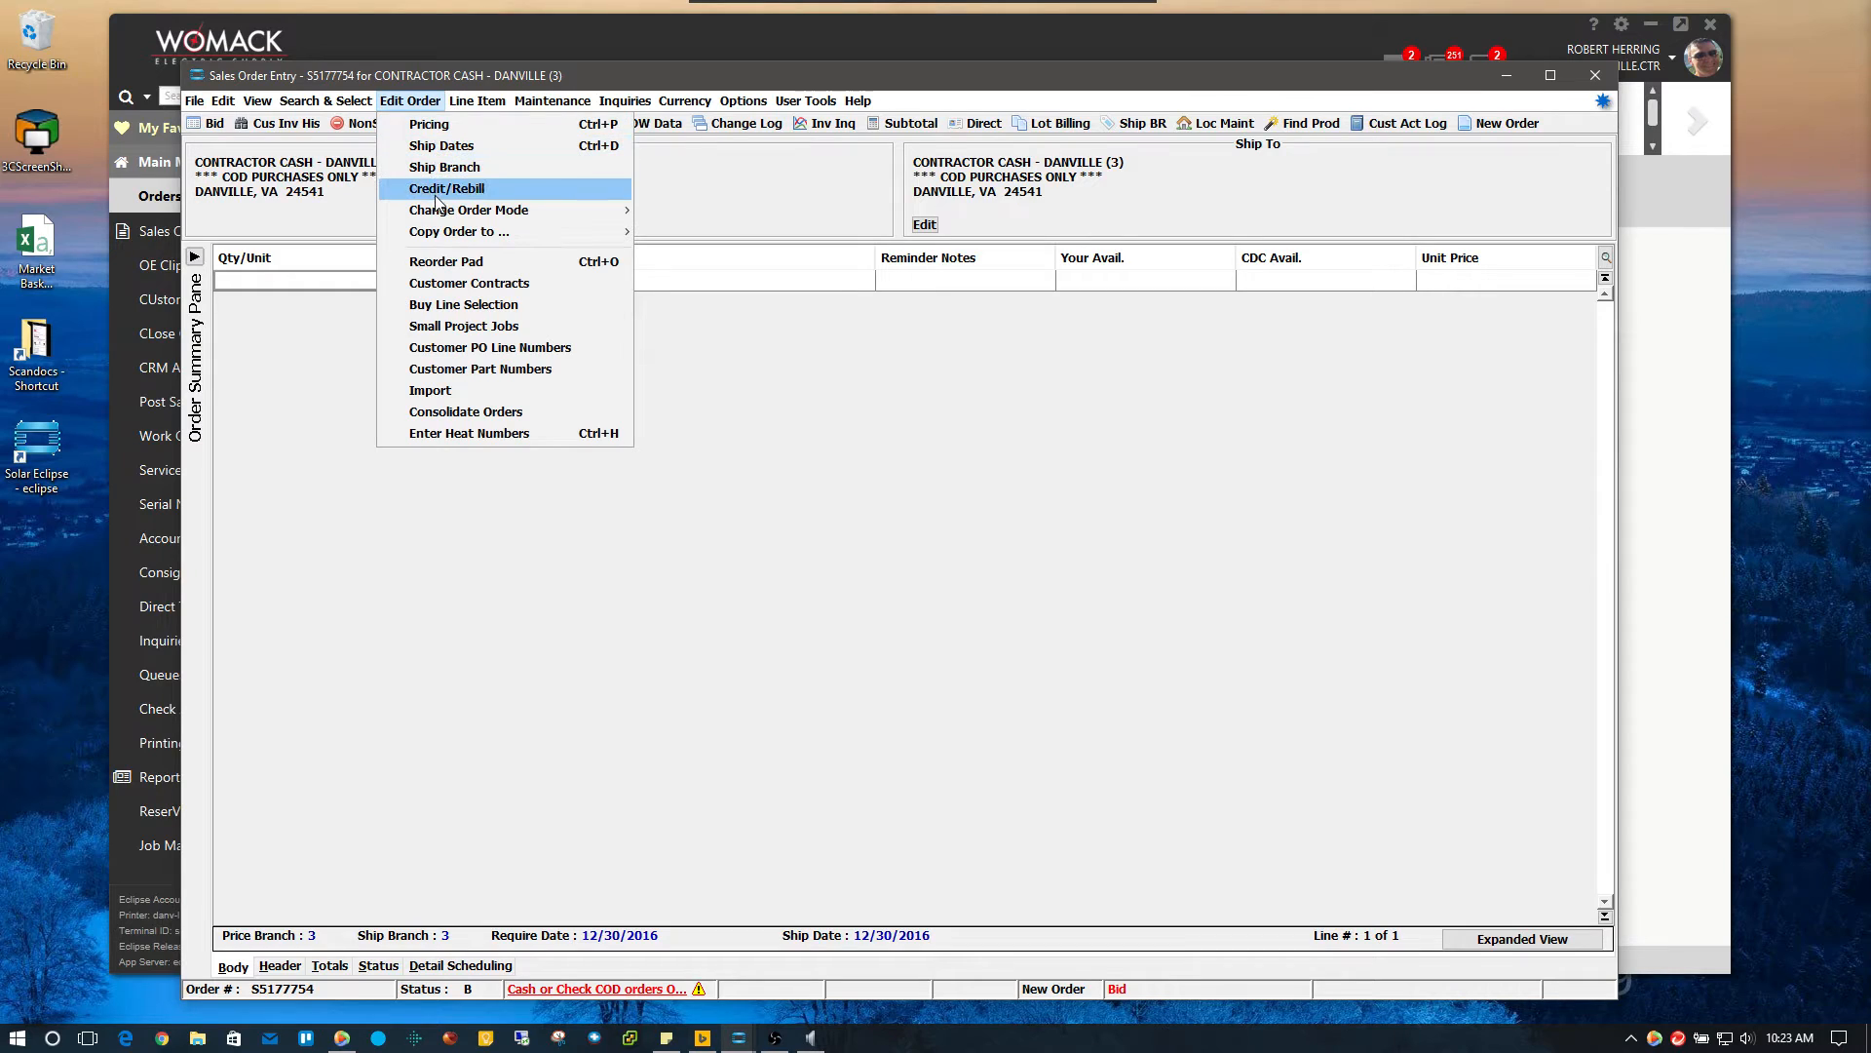
left_click(237, 203)
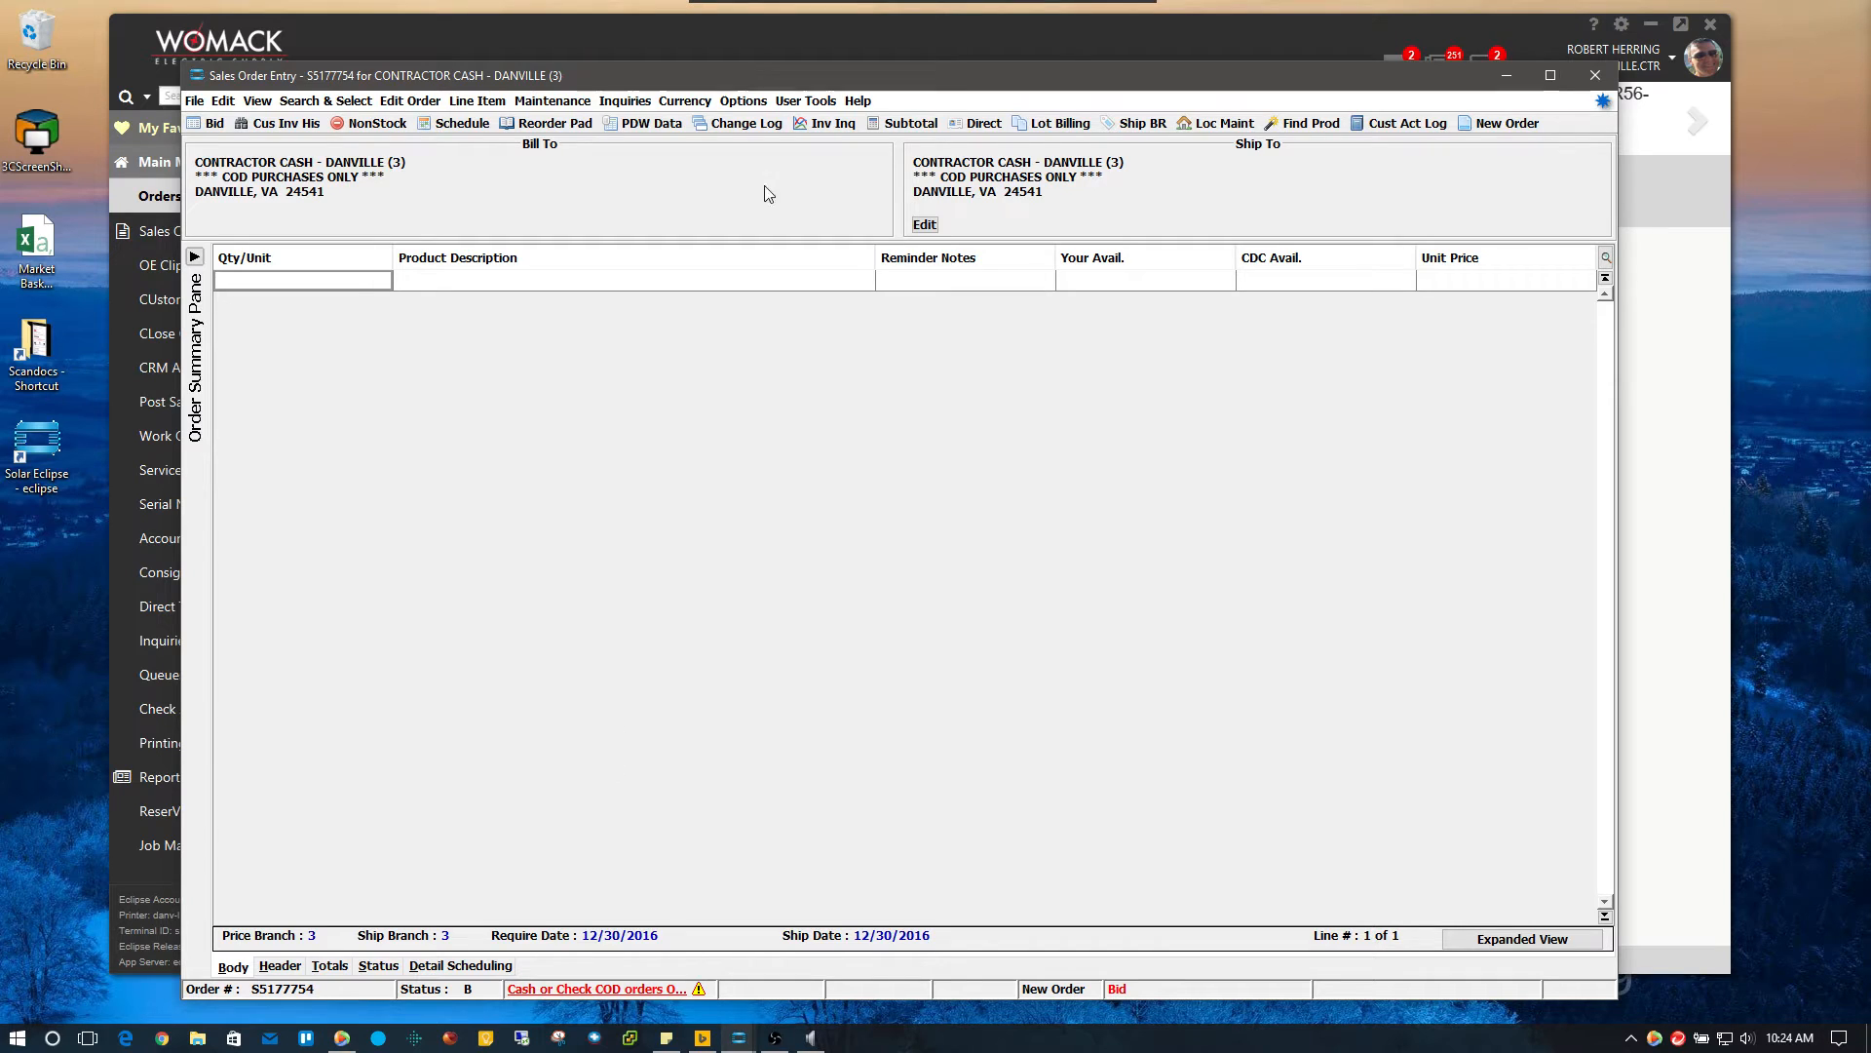
Add line 1: quantity 1 of the CHD CHF115 15A breaker at 8.200
left_click(346, 282)
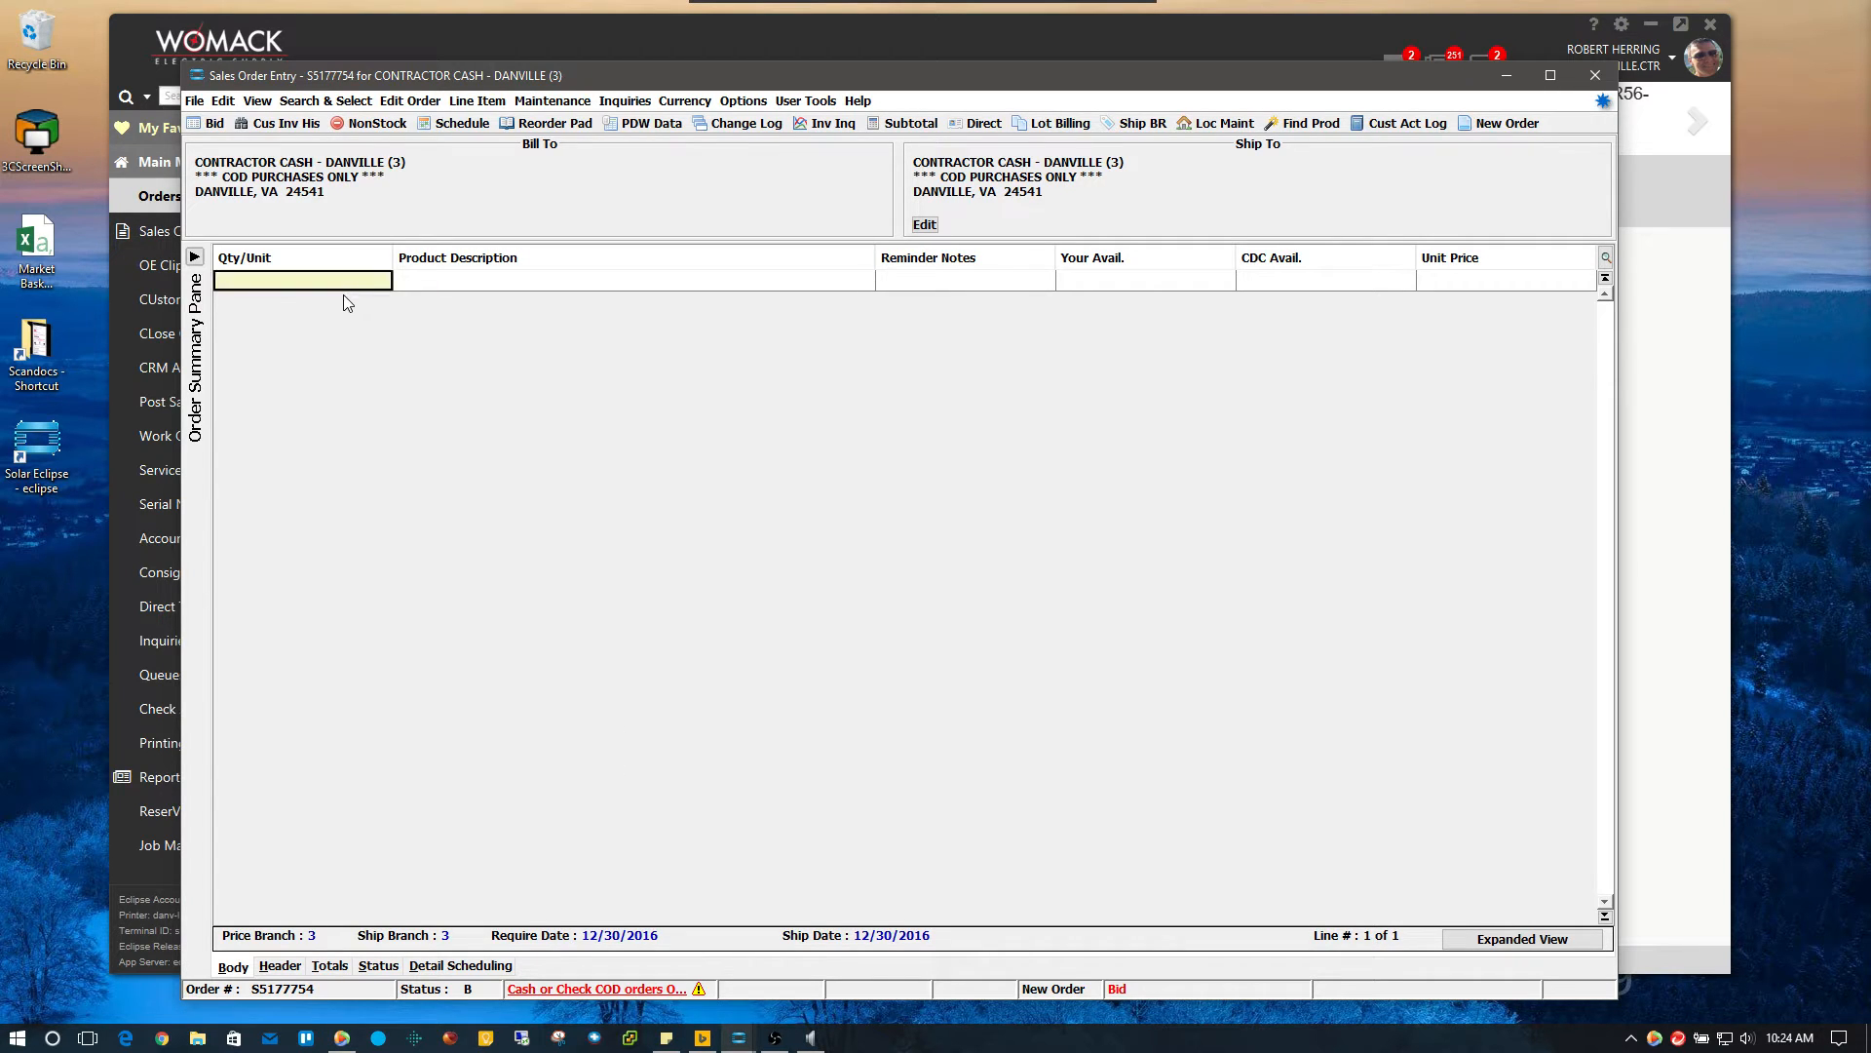
type("1")
key("Tab")
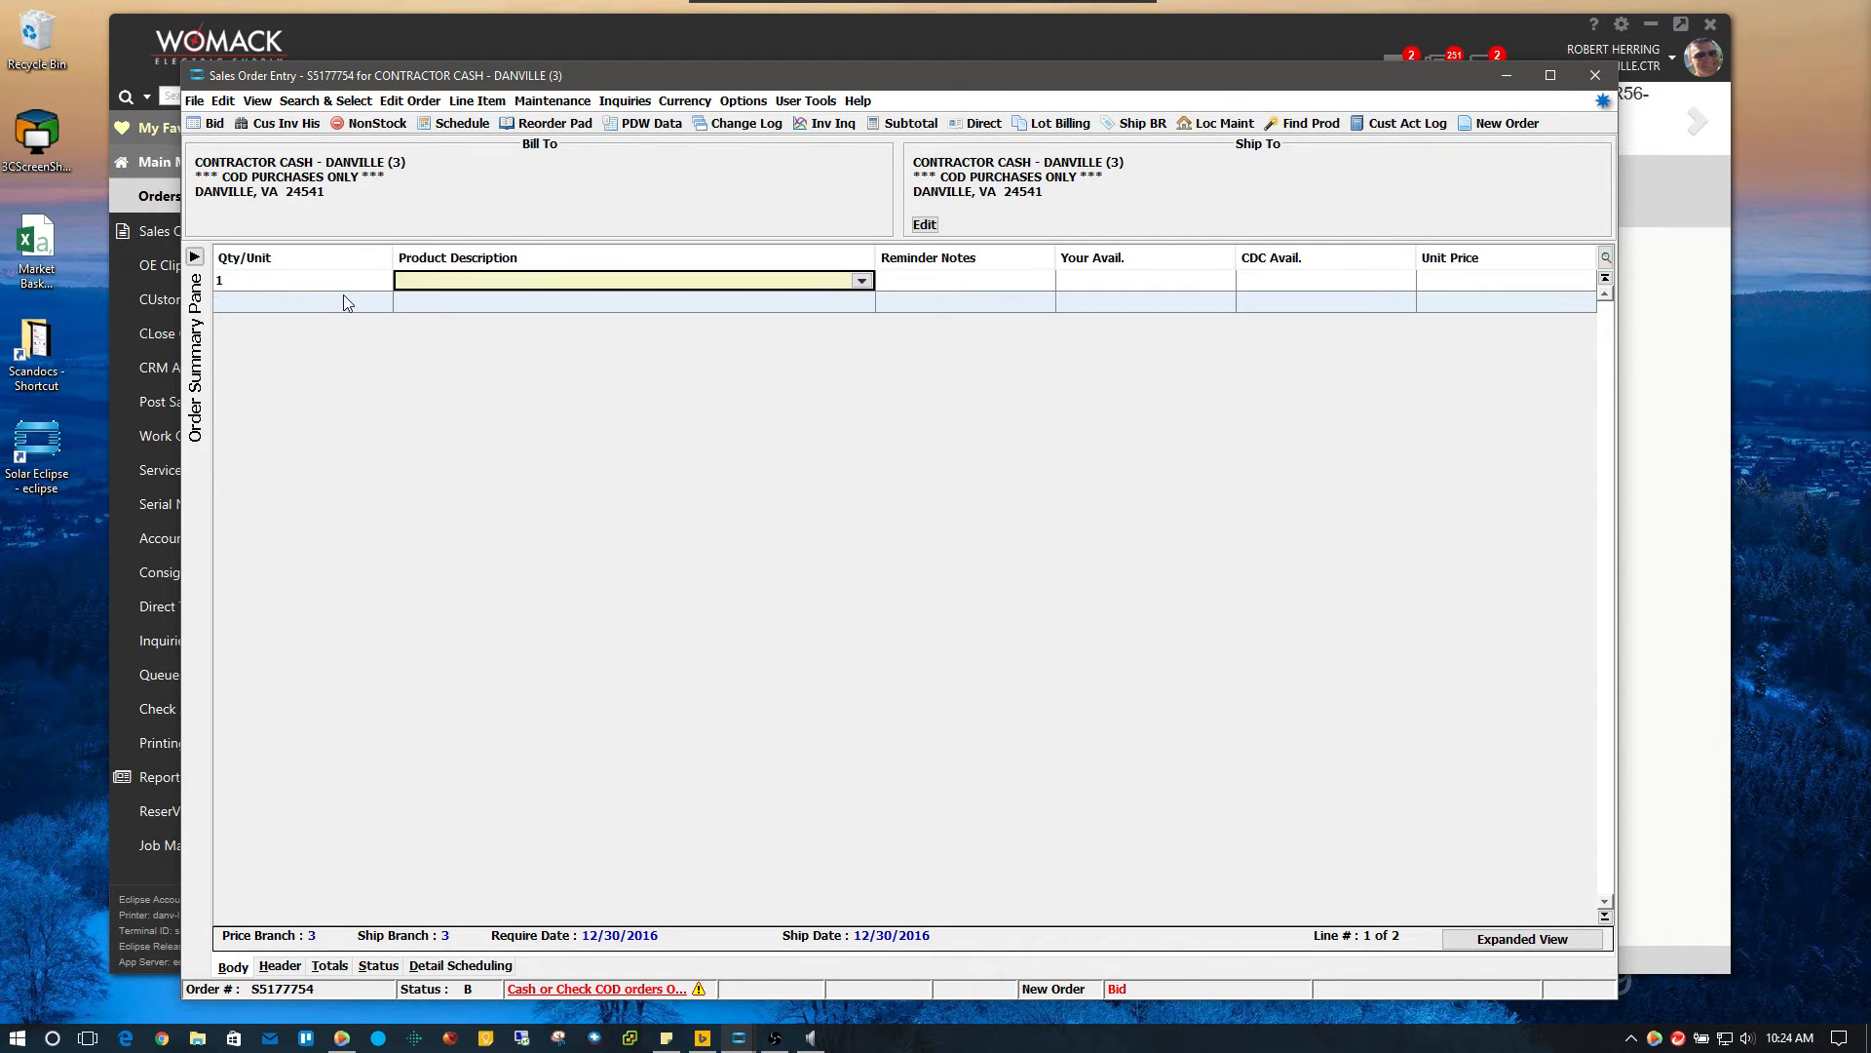
type("chf12")
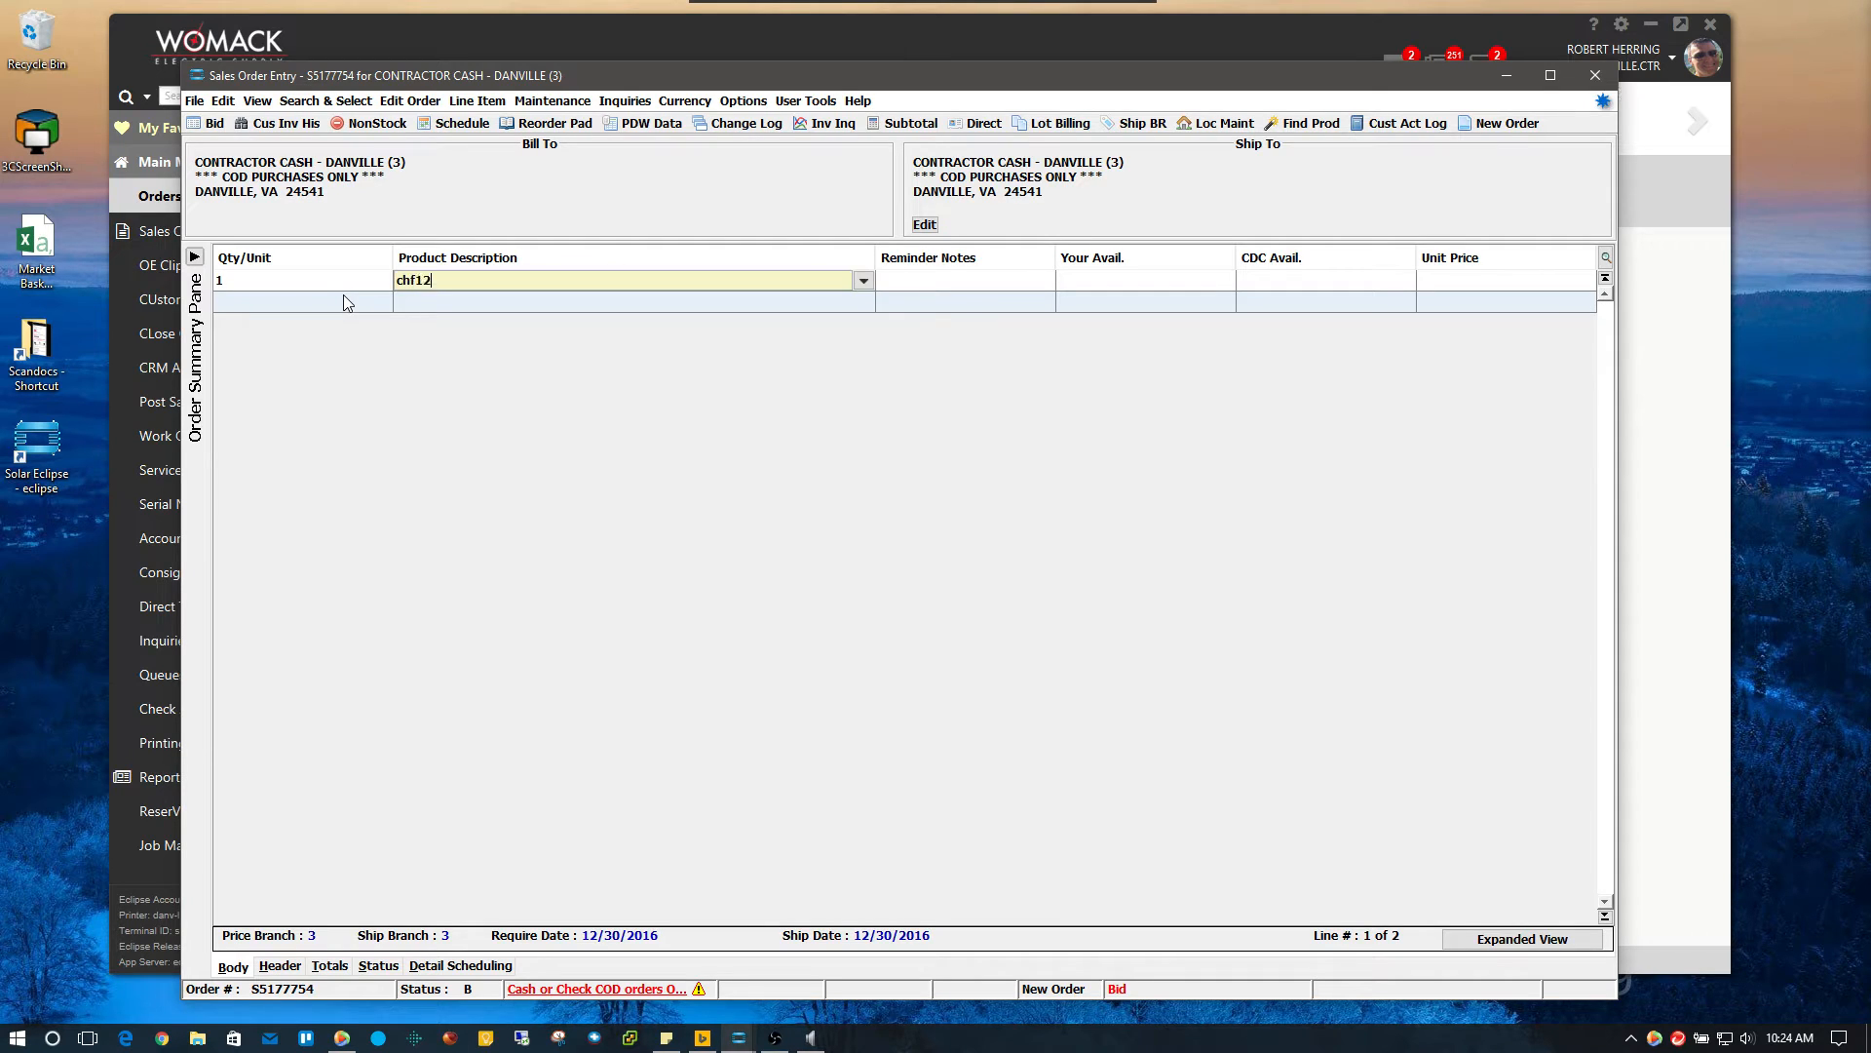
key("BackSpace")
type("15")
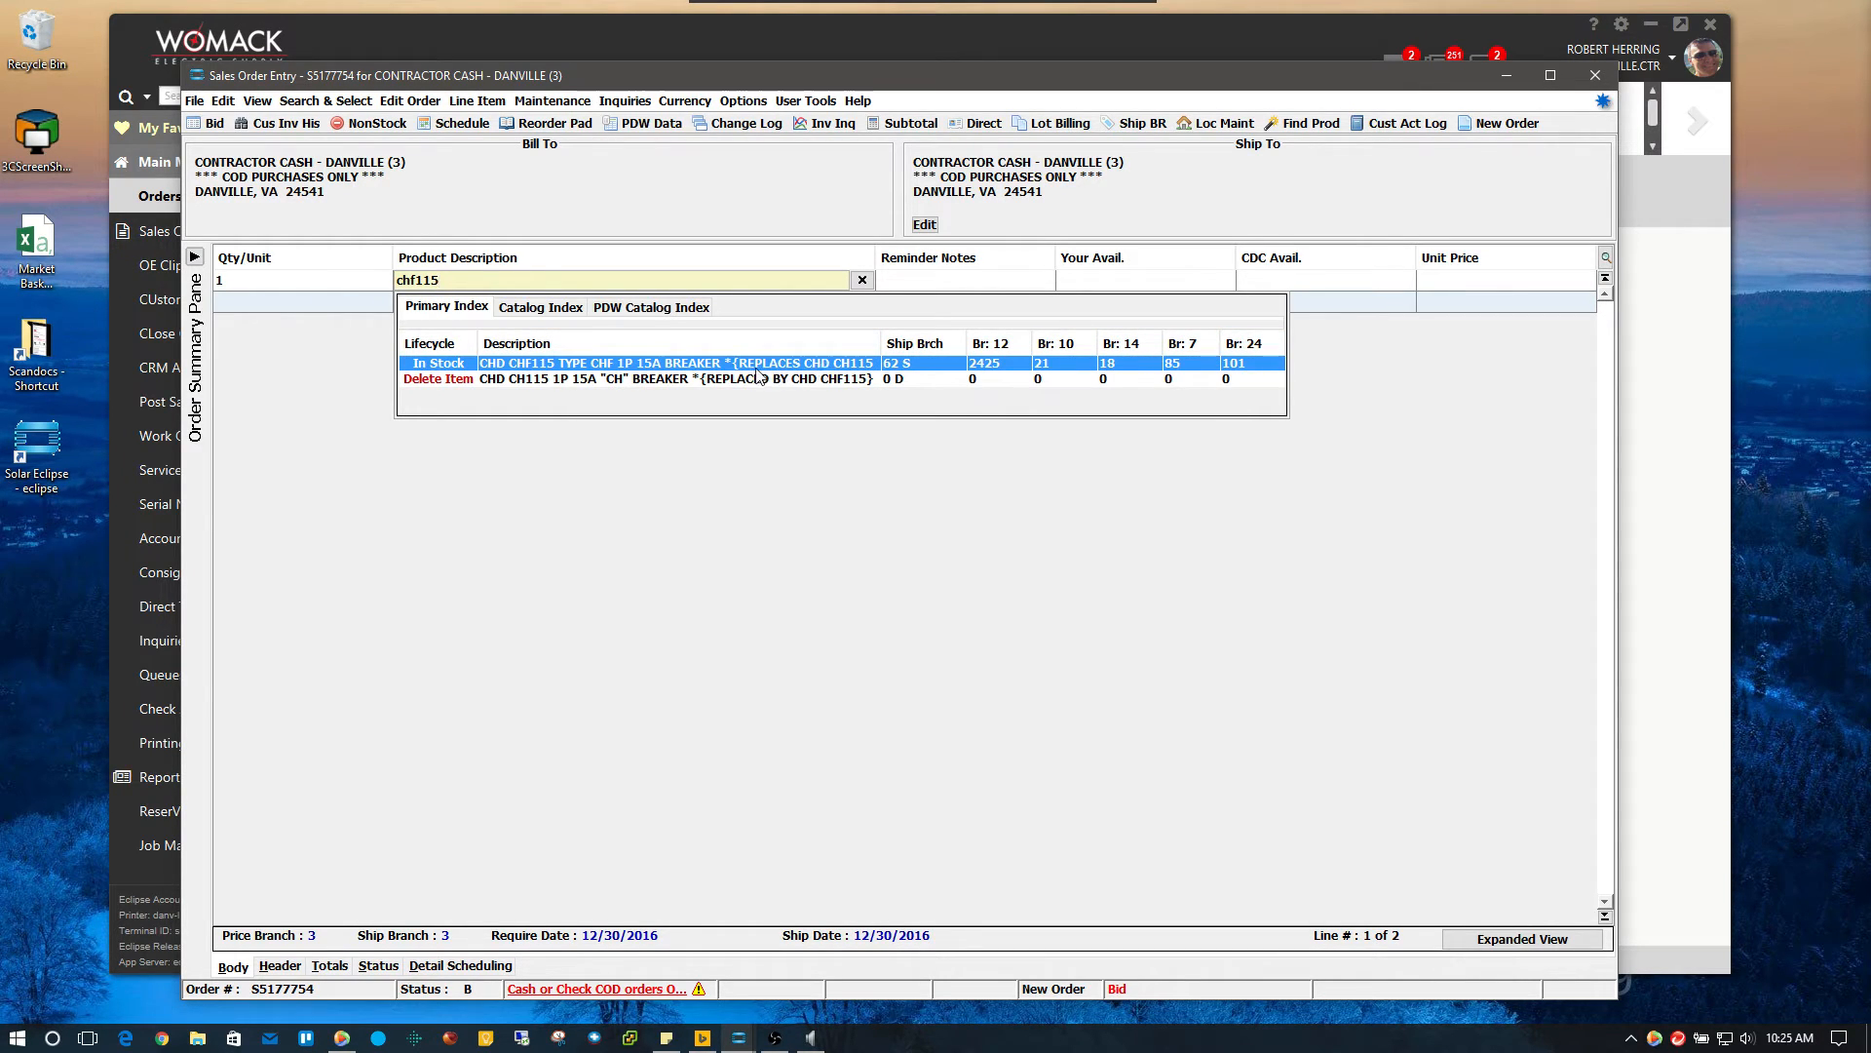
double_click(597, 364)
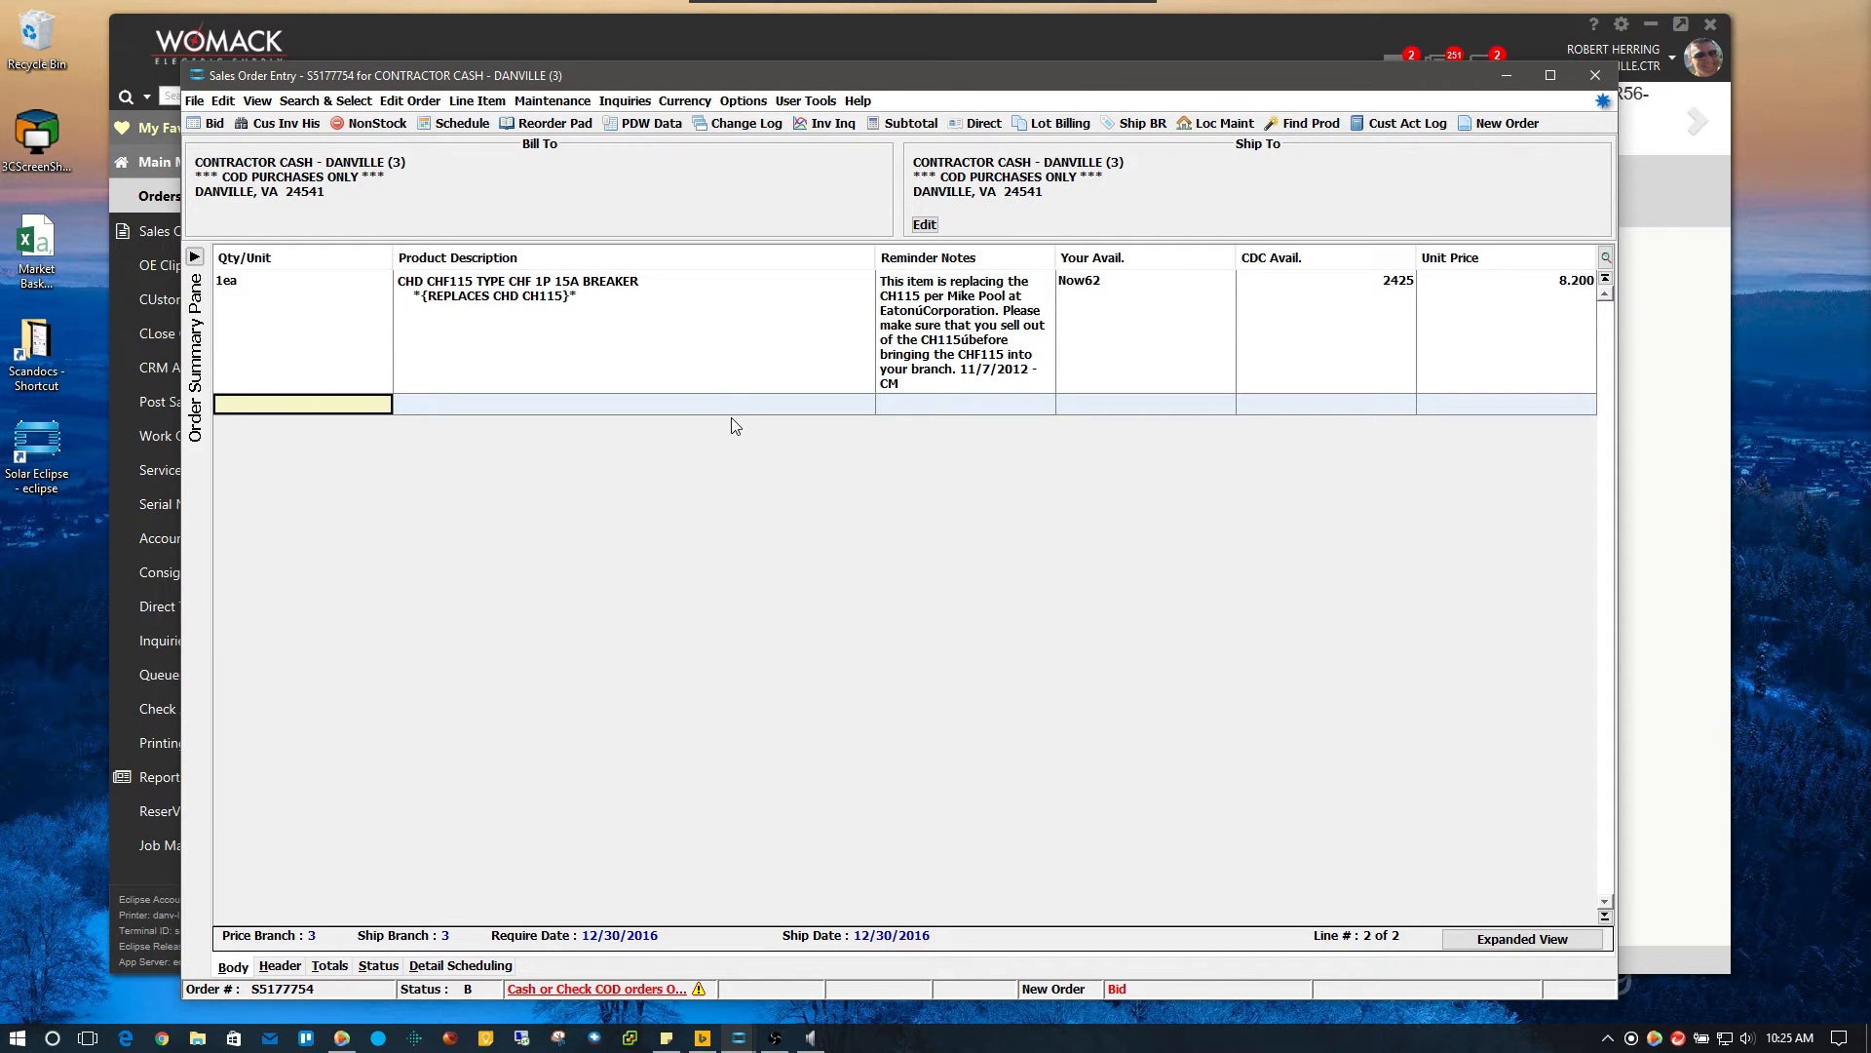
Add line 2: 5ea DUR PC1500 AA Duracell batteries at 0.483, found by searching 'dur aa'
type("5")
key("Return")
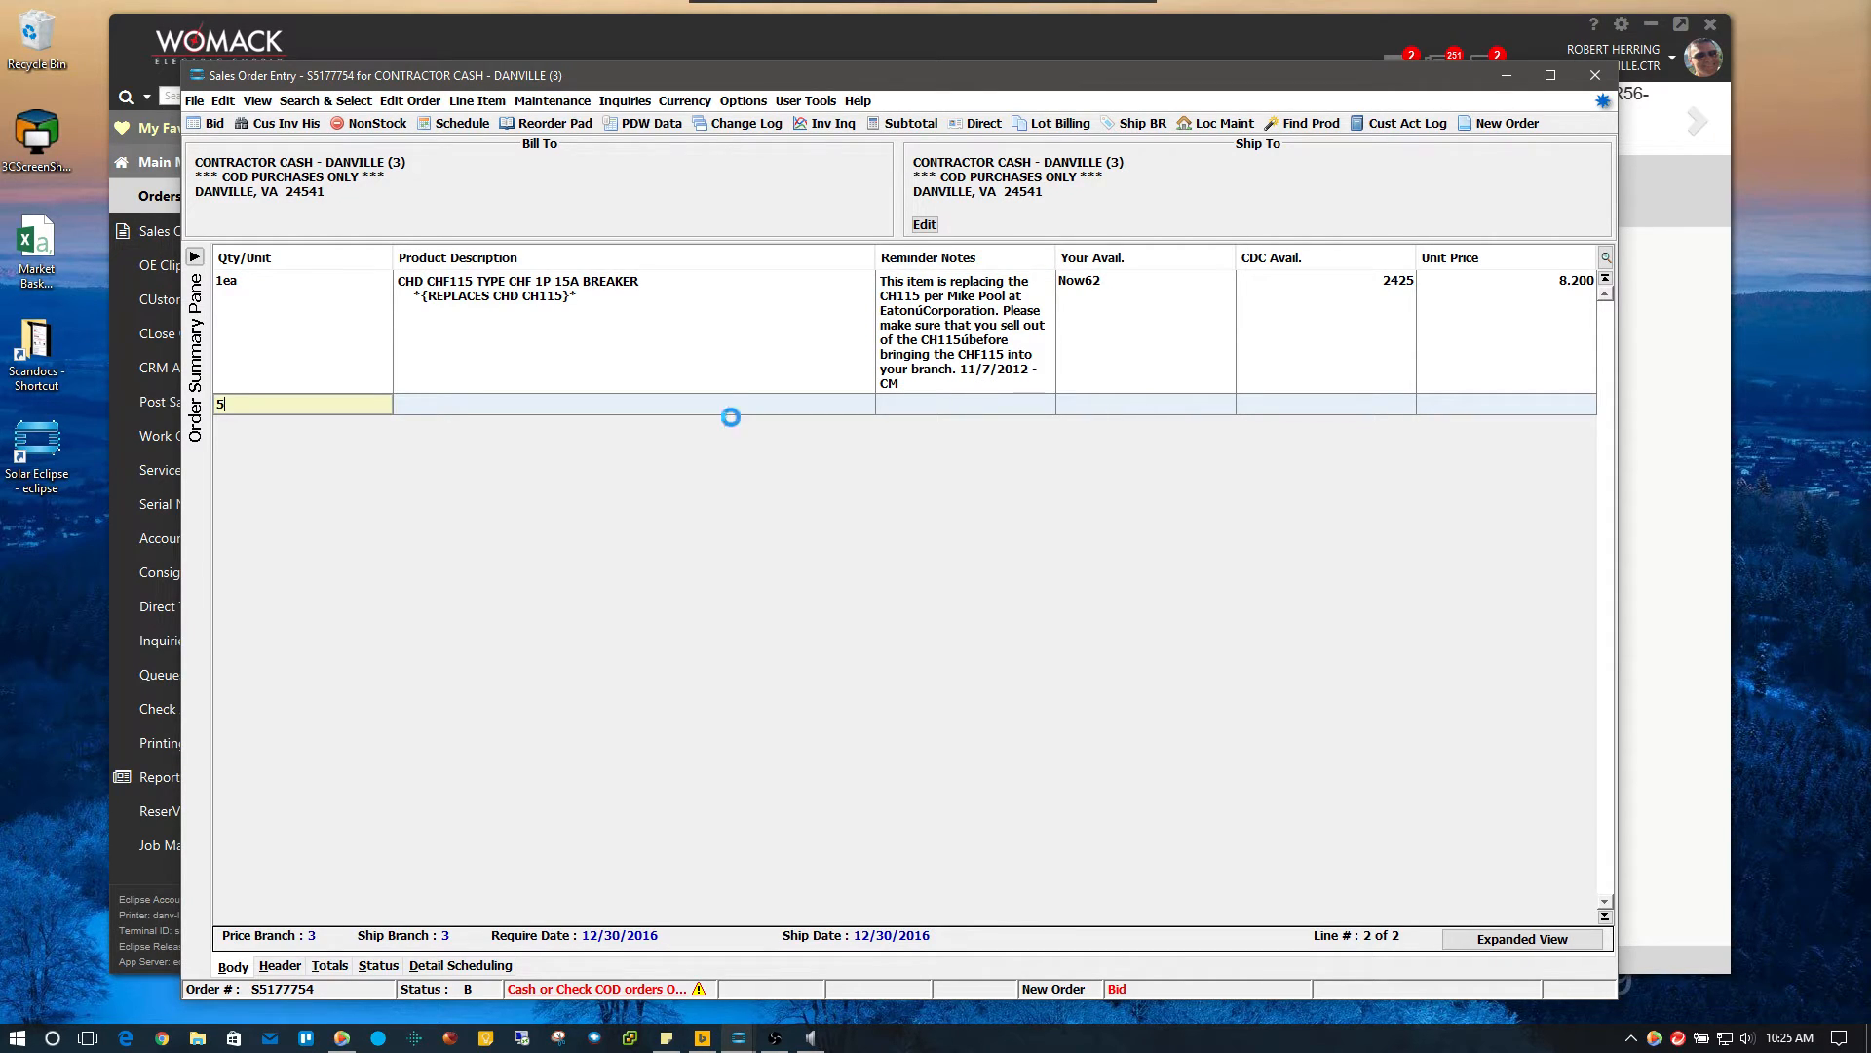
type("dur")
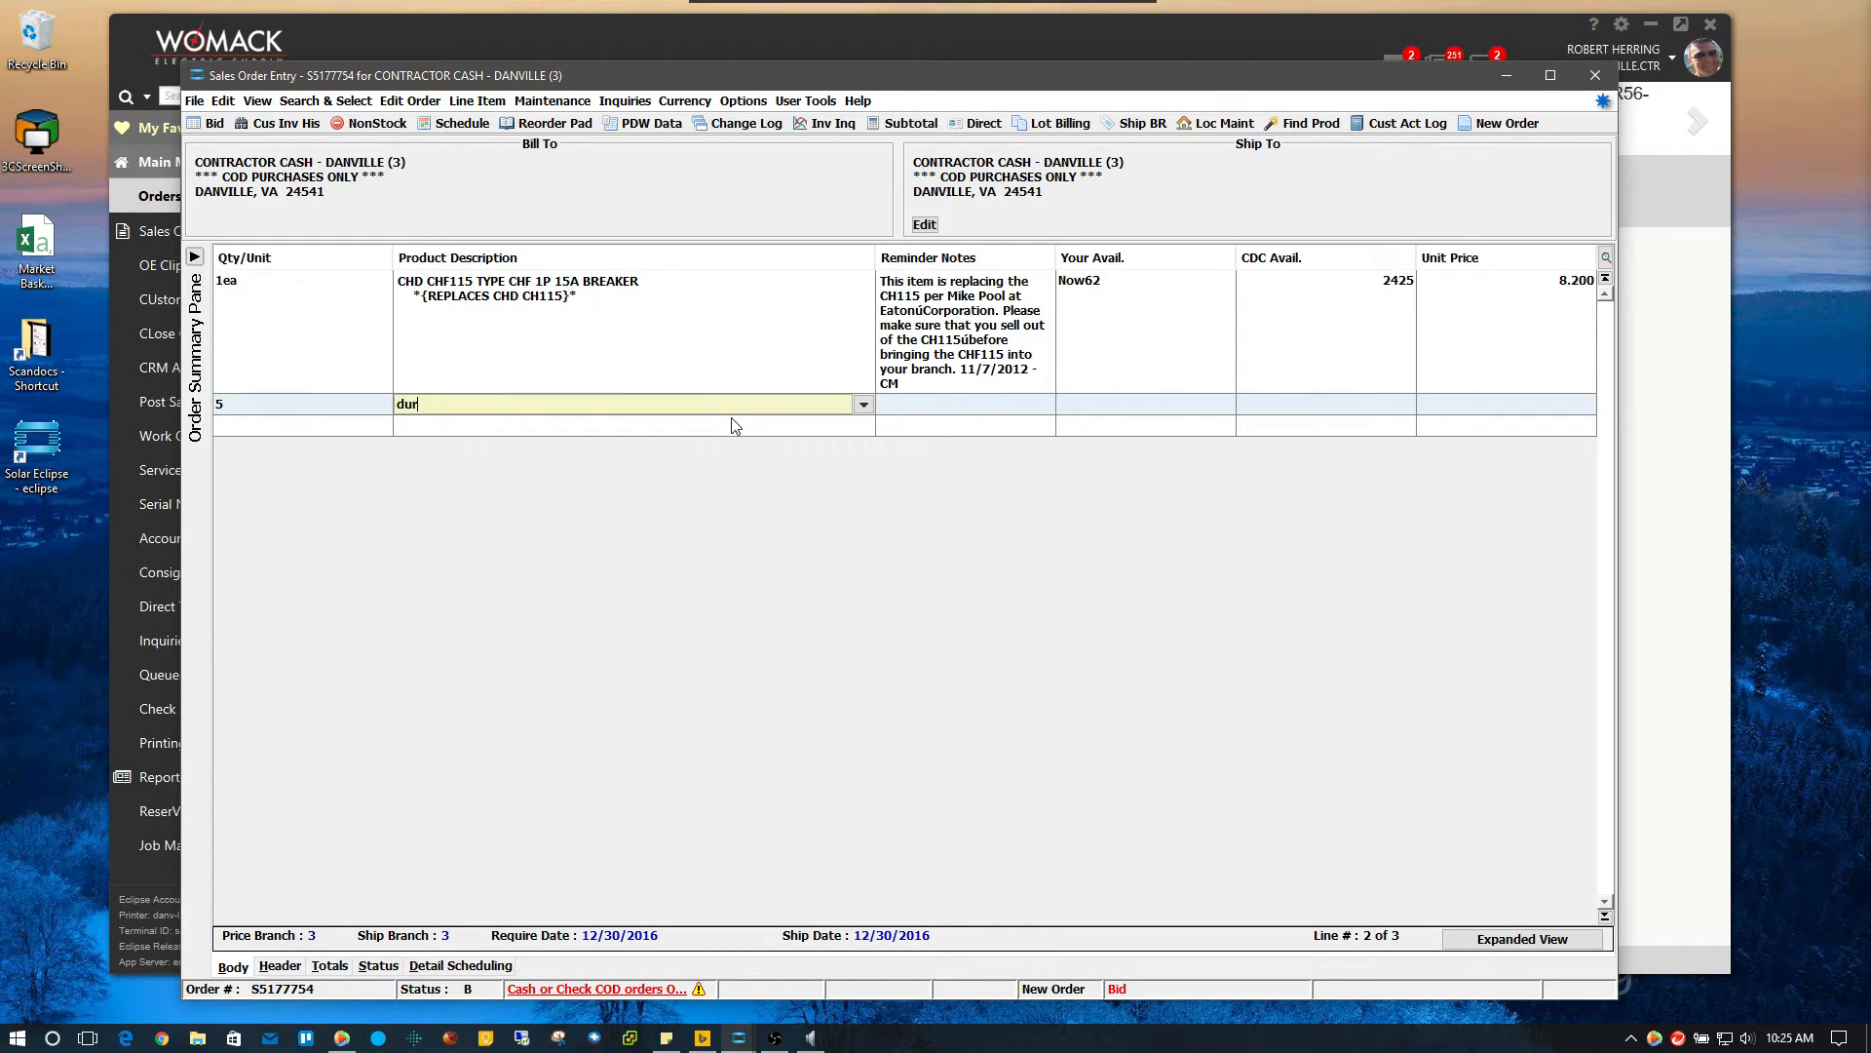
type(" aa")
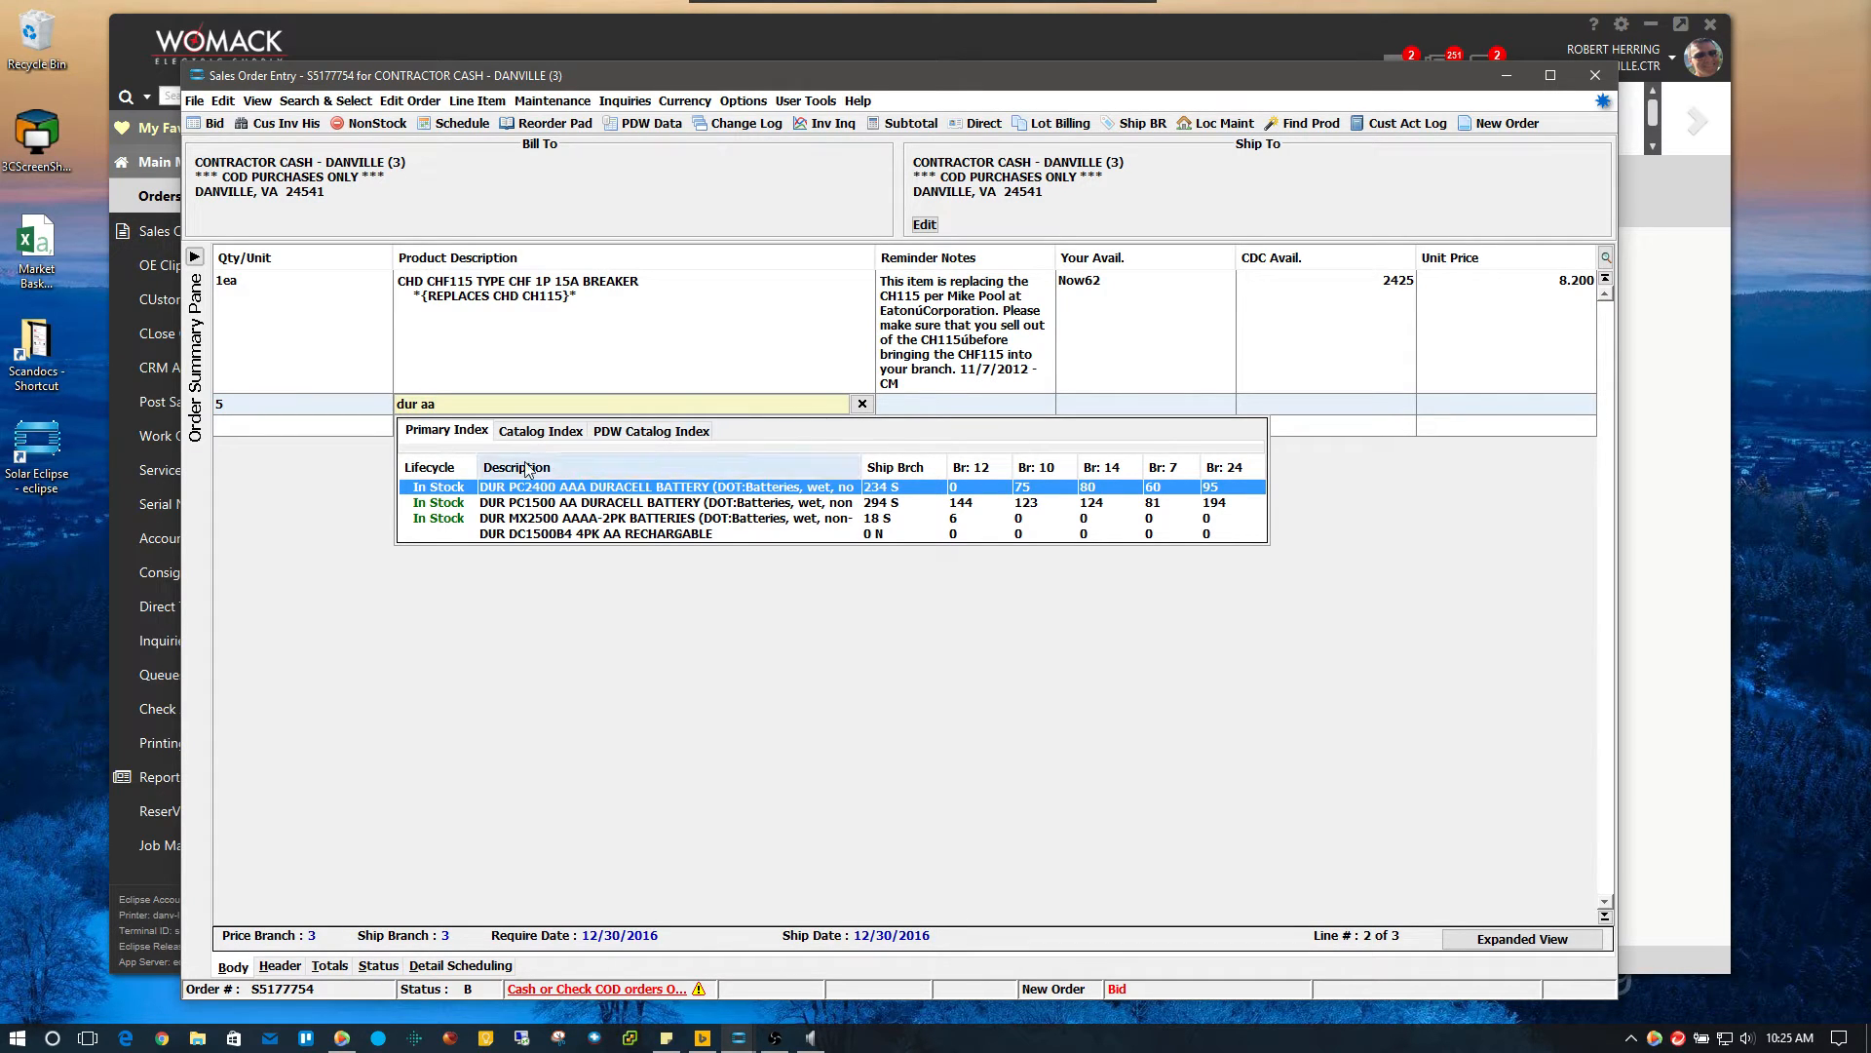
left_click(530, 501)
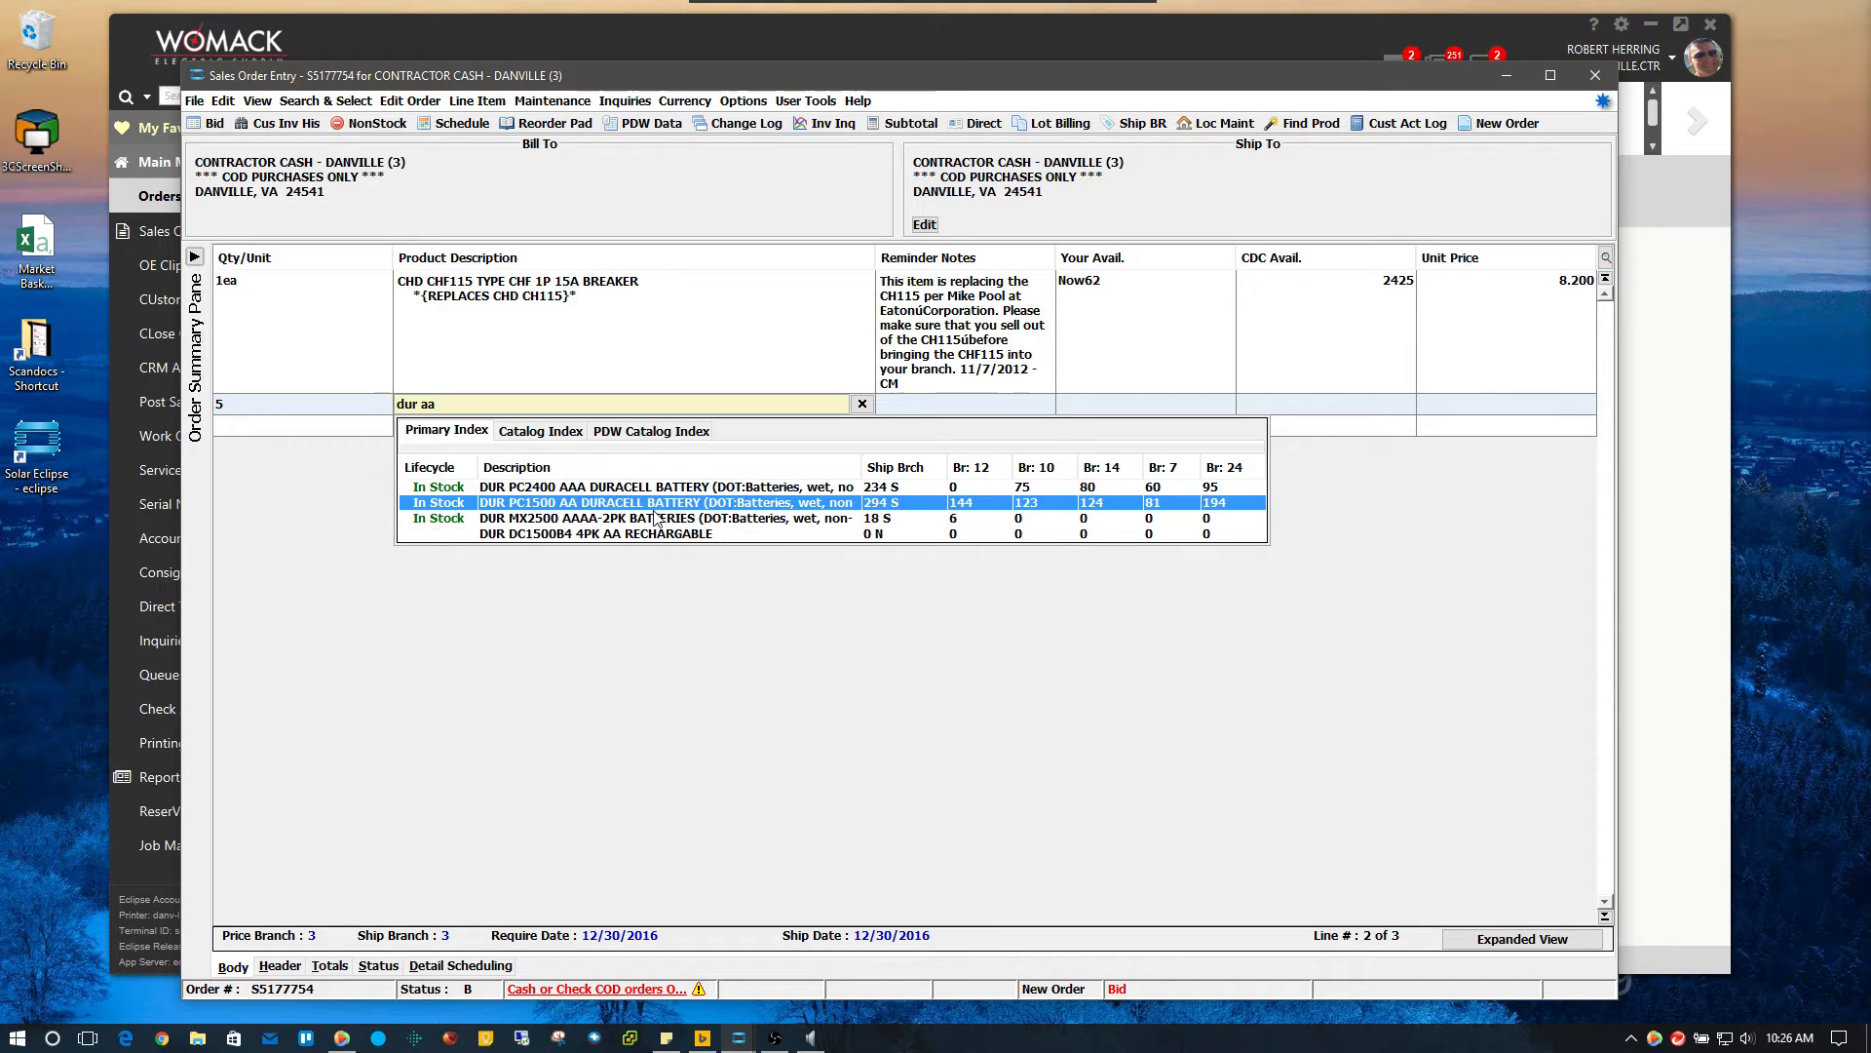
key("Return")
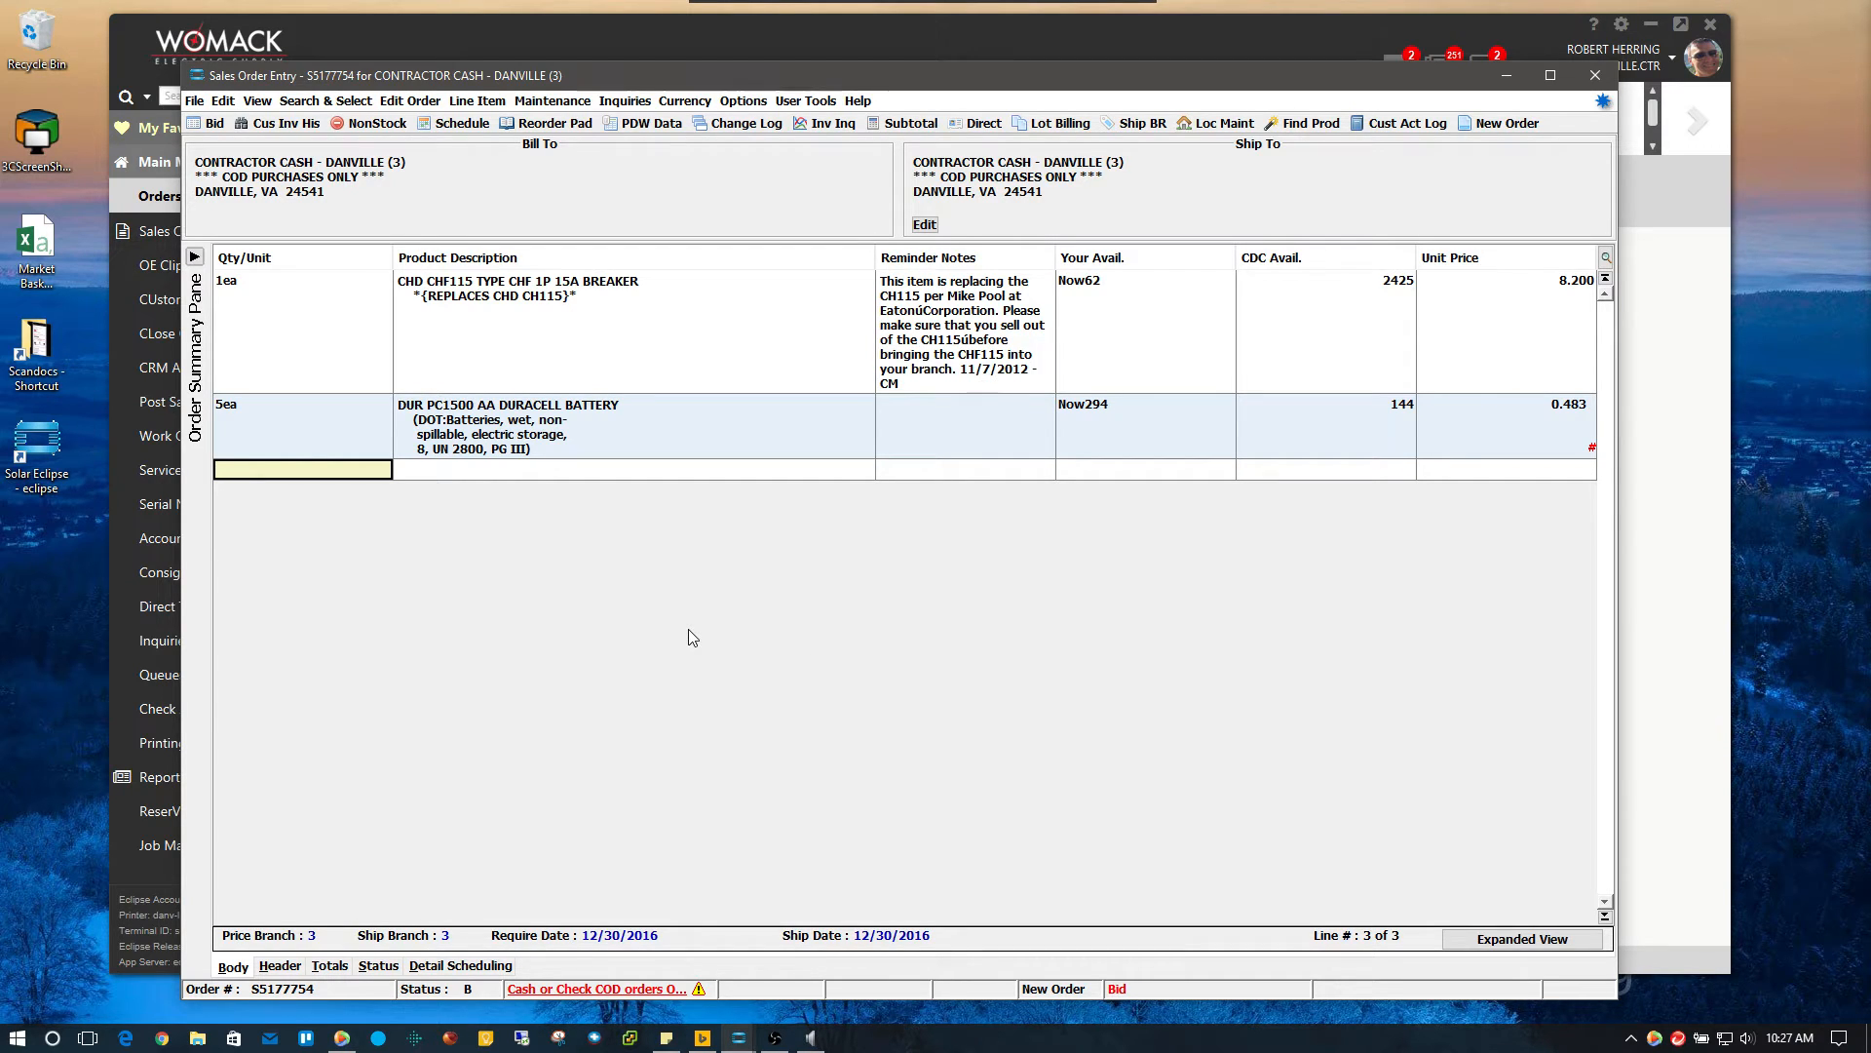
Enter quantity 10 on line 3 and search for 'emt 1 conduit'
type("10")
key("Return")
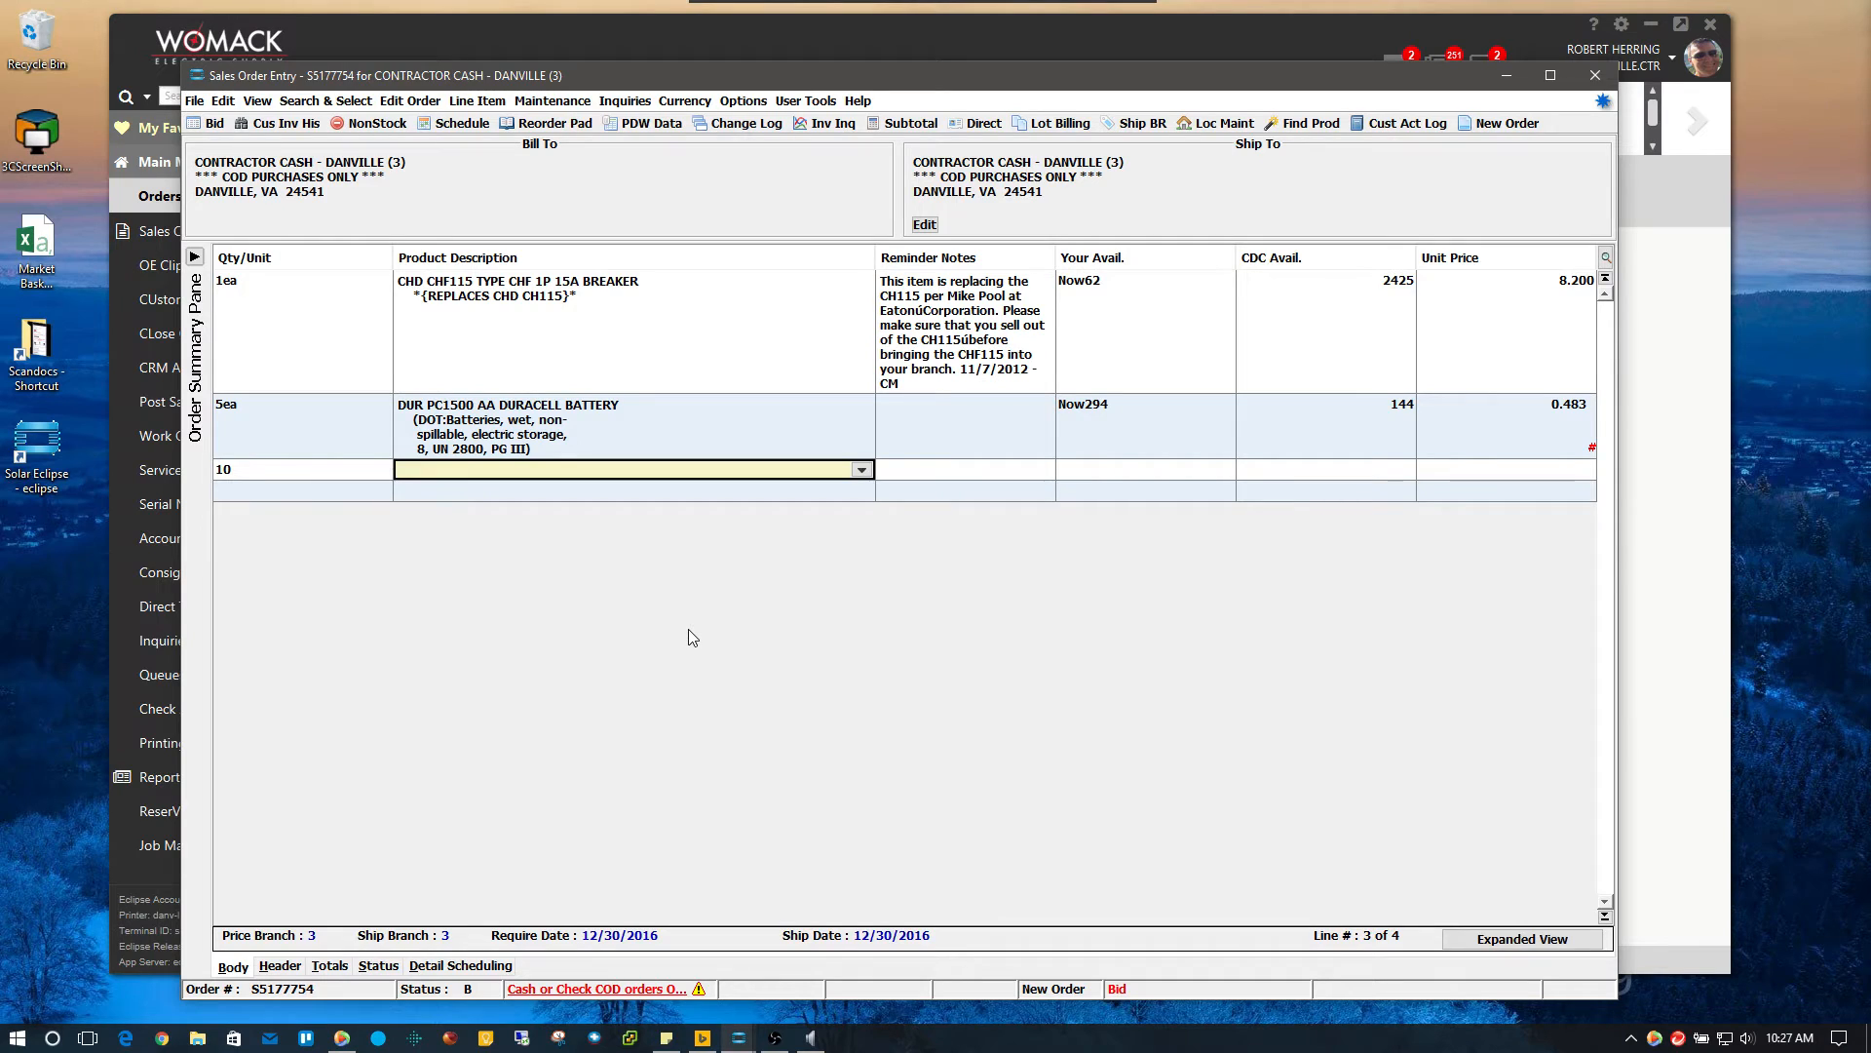
type("emt ")
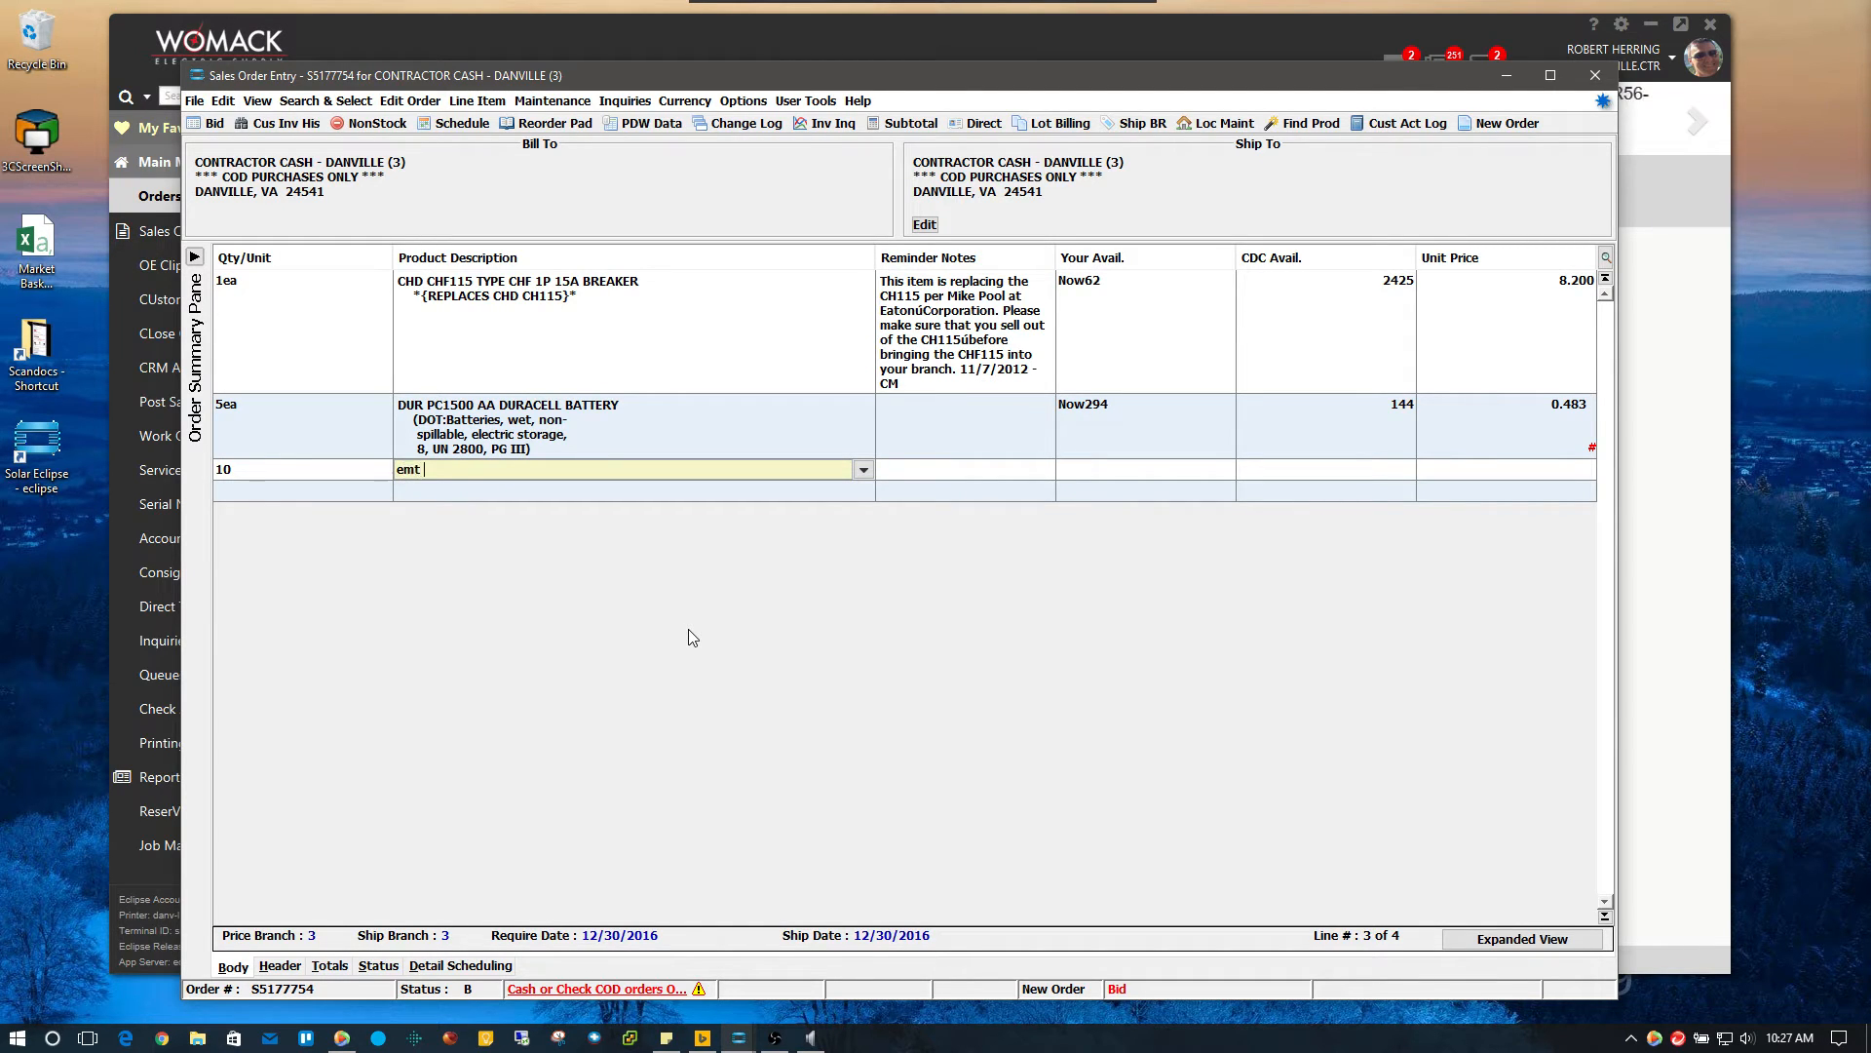
type("1 conduit")
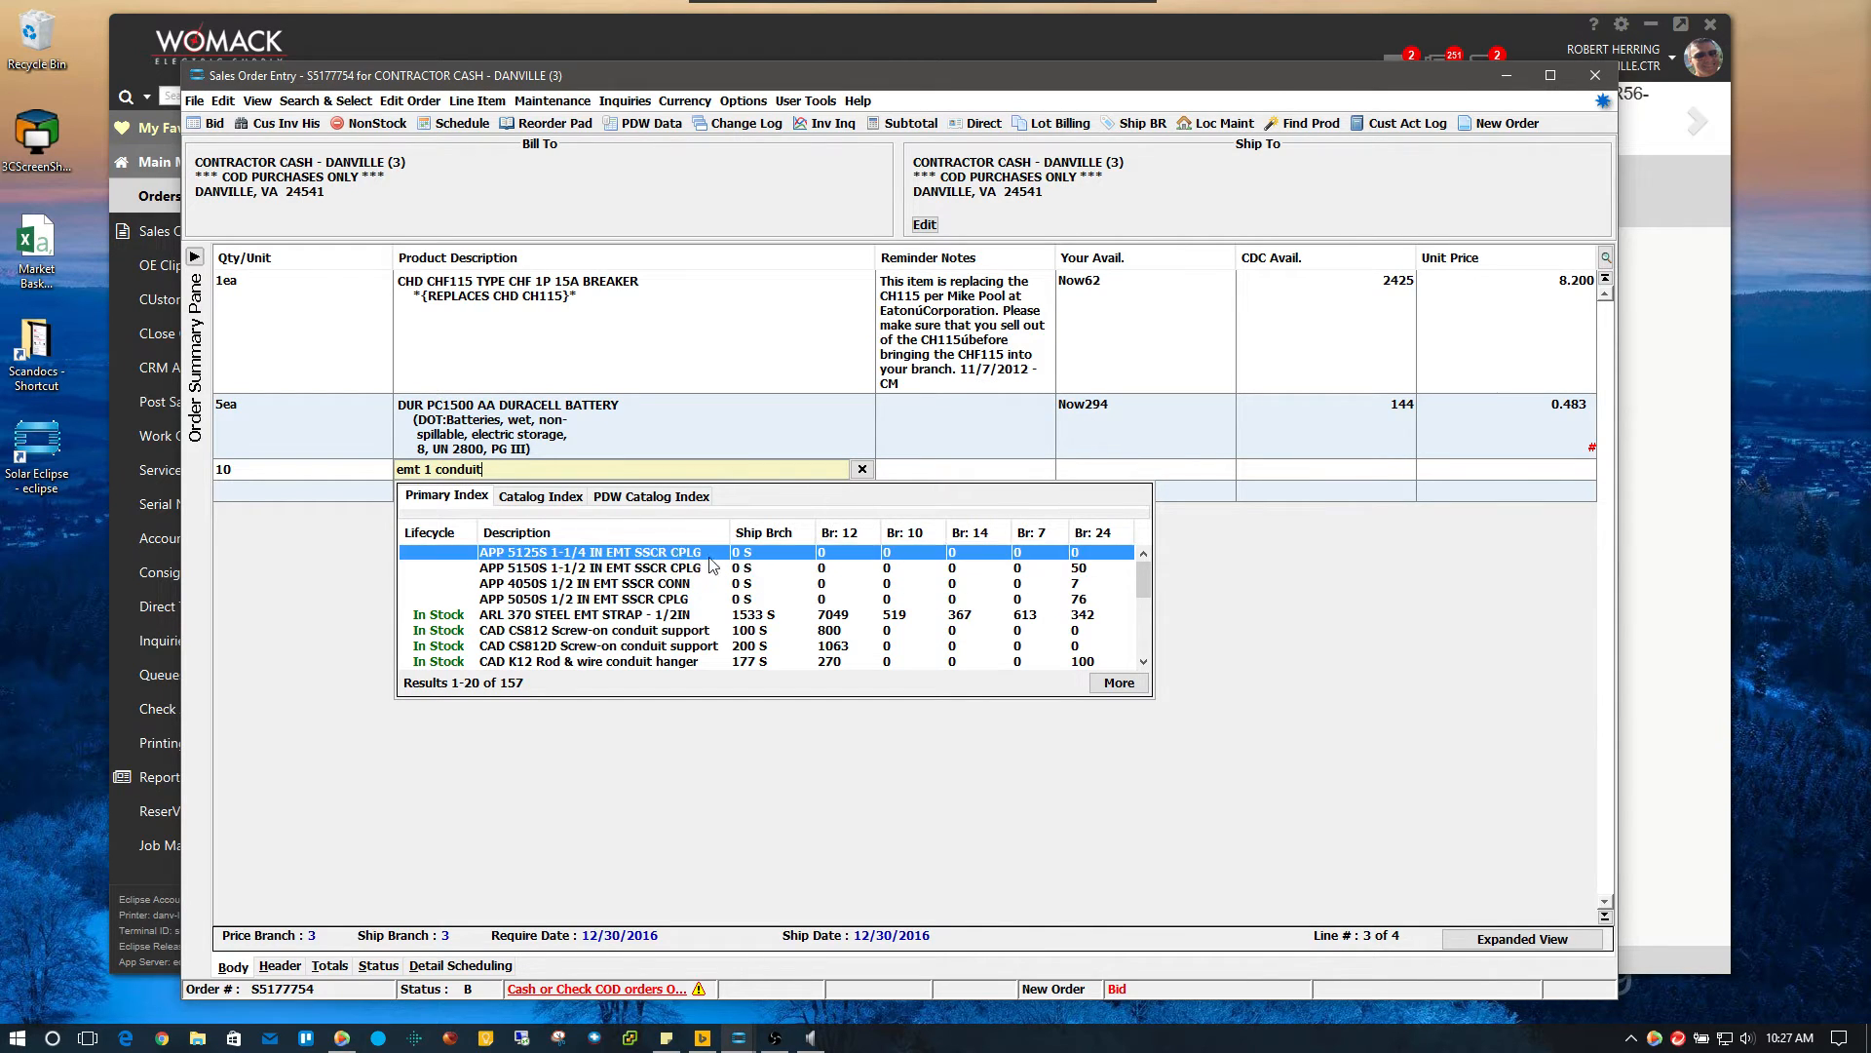
Load more conduit results and put 10ft EMT 1 CONDUIT at 90.813 on line 3
left_click(1144, 661)
left_click(1144, 662)
left_click(1144, 661)
left_click(1145, 662)
left_click(1144, 661)
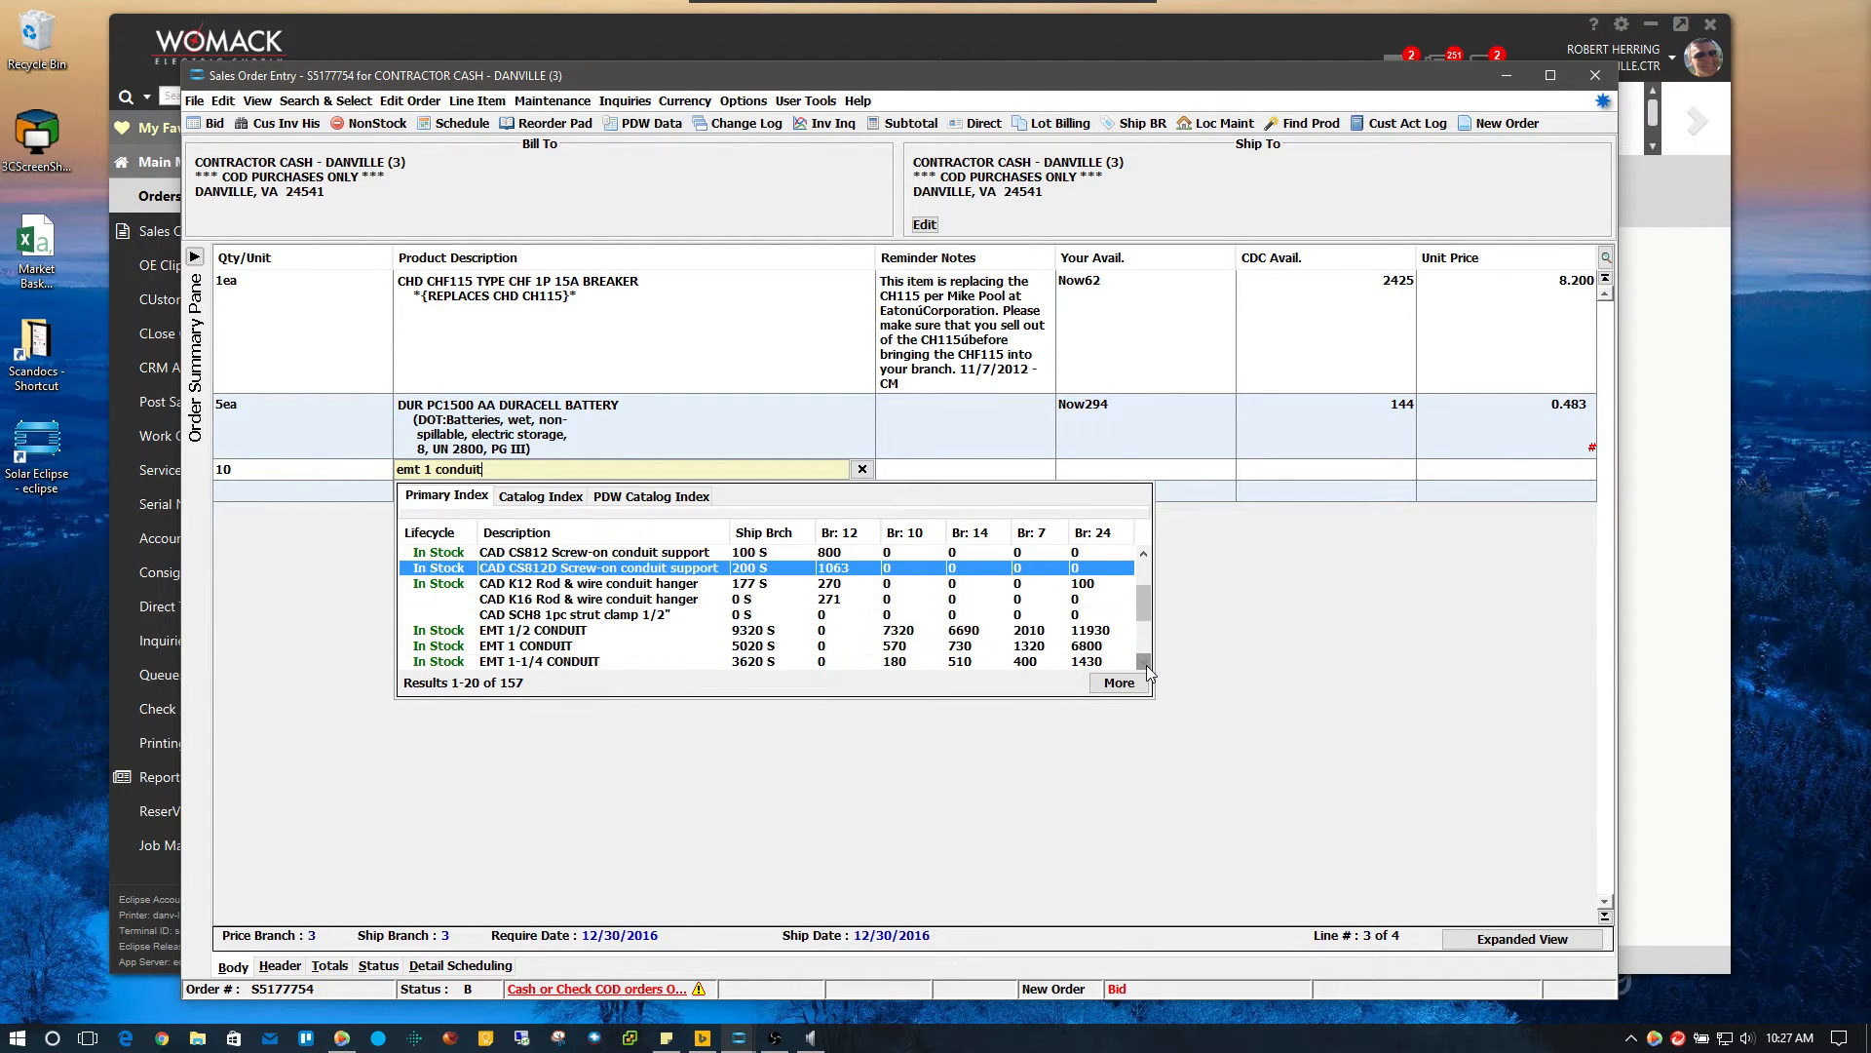
left_click(1144, 662)
left_click(1144, 662)
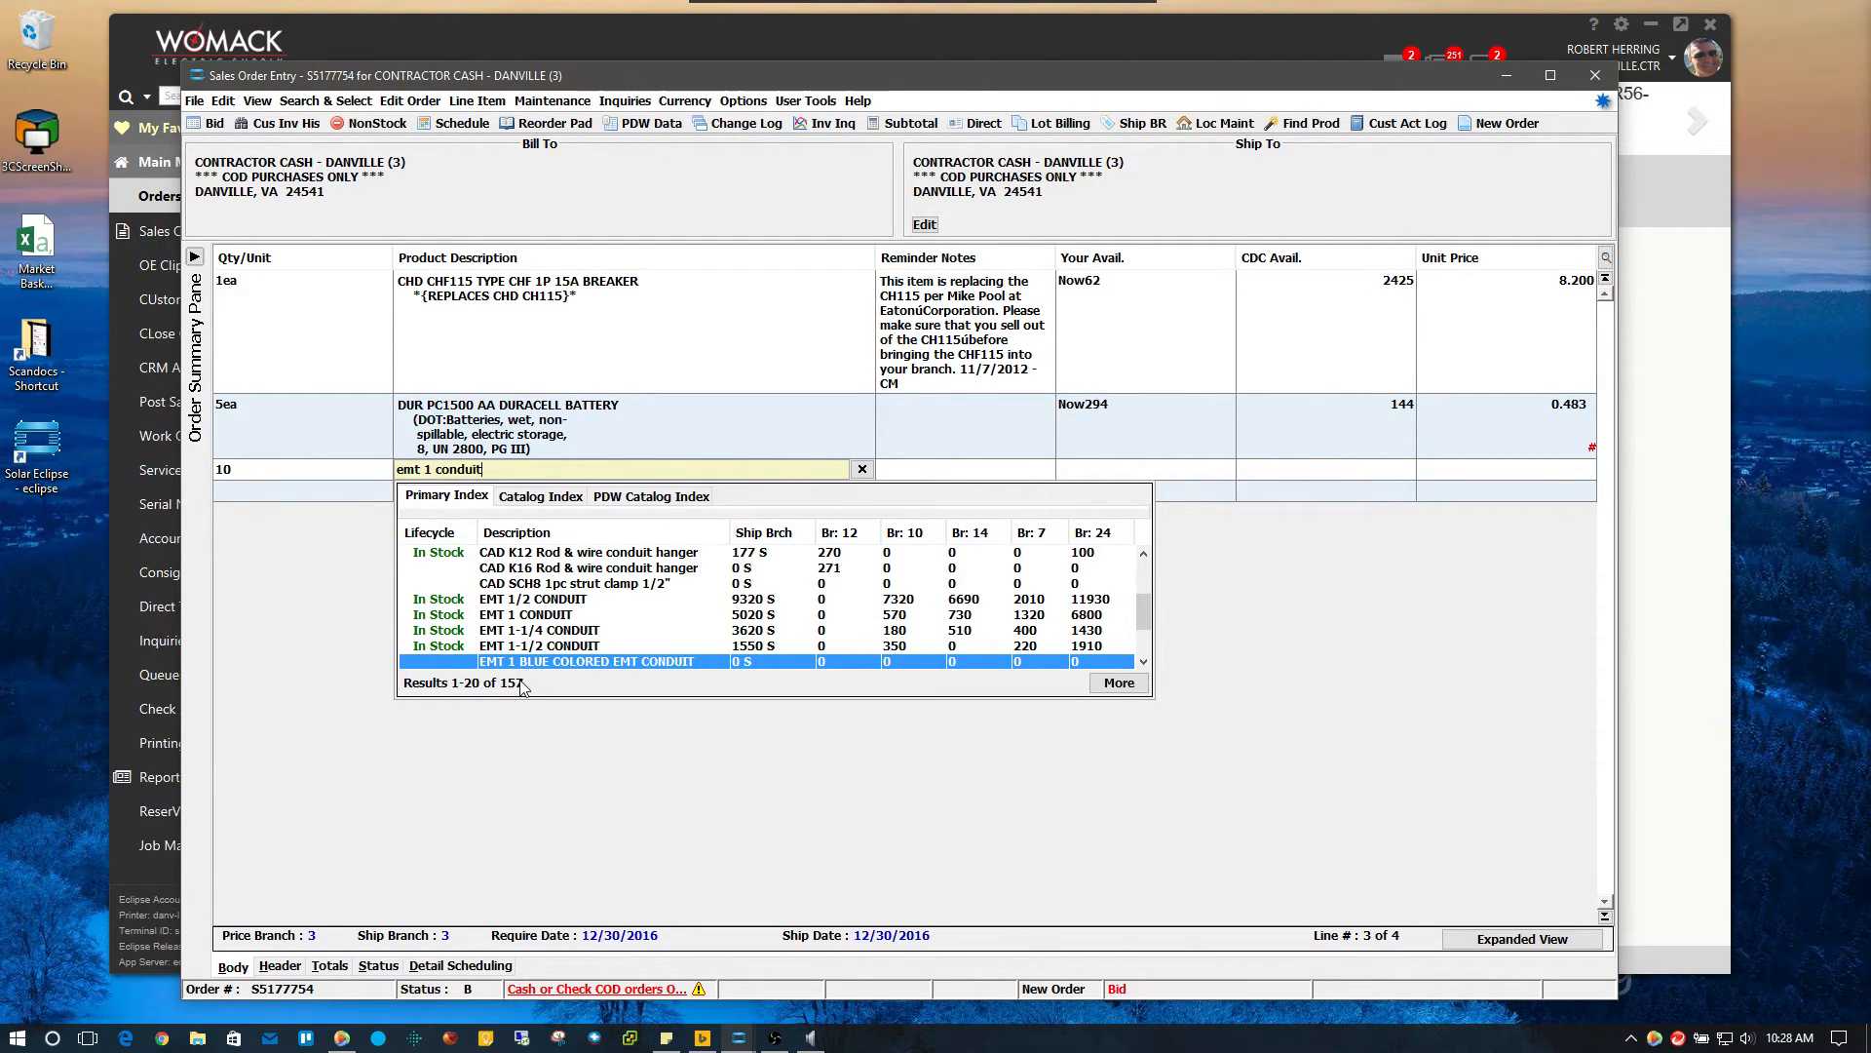
mouse_move(1148, 611)
left_mouse_down()
mouse_move(1153, 592)
mouse_move(1148, 633)
left_mouse_up()
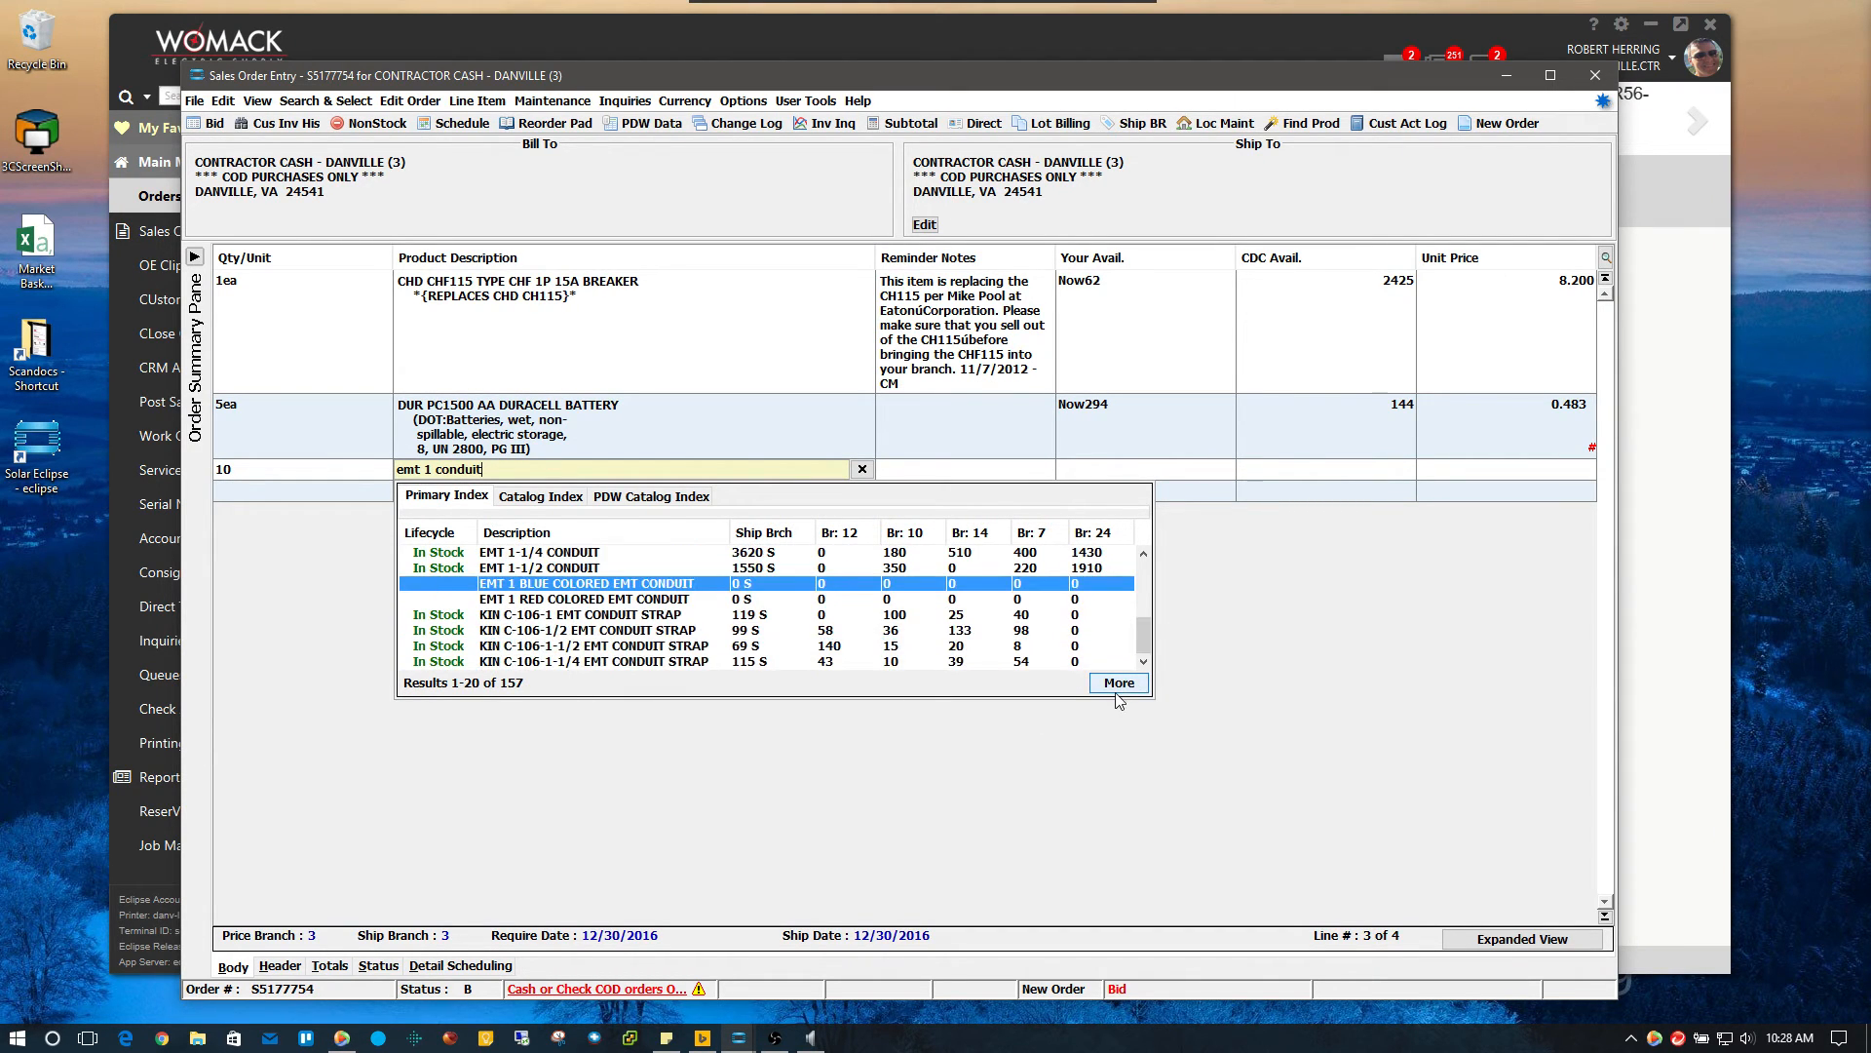
left_click(1119, 682)
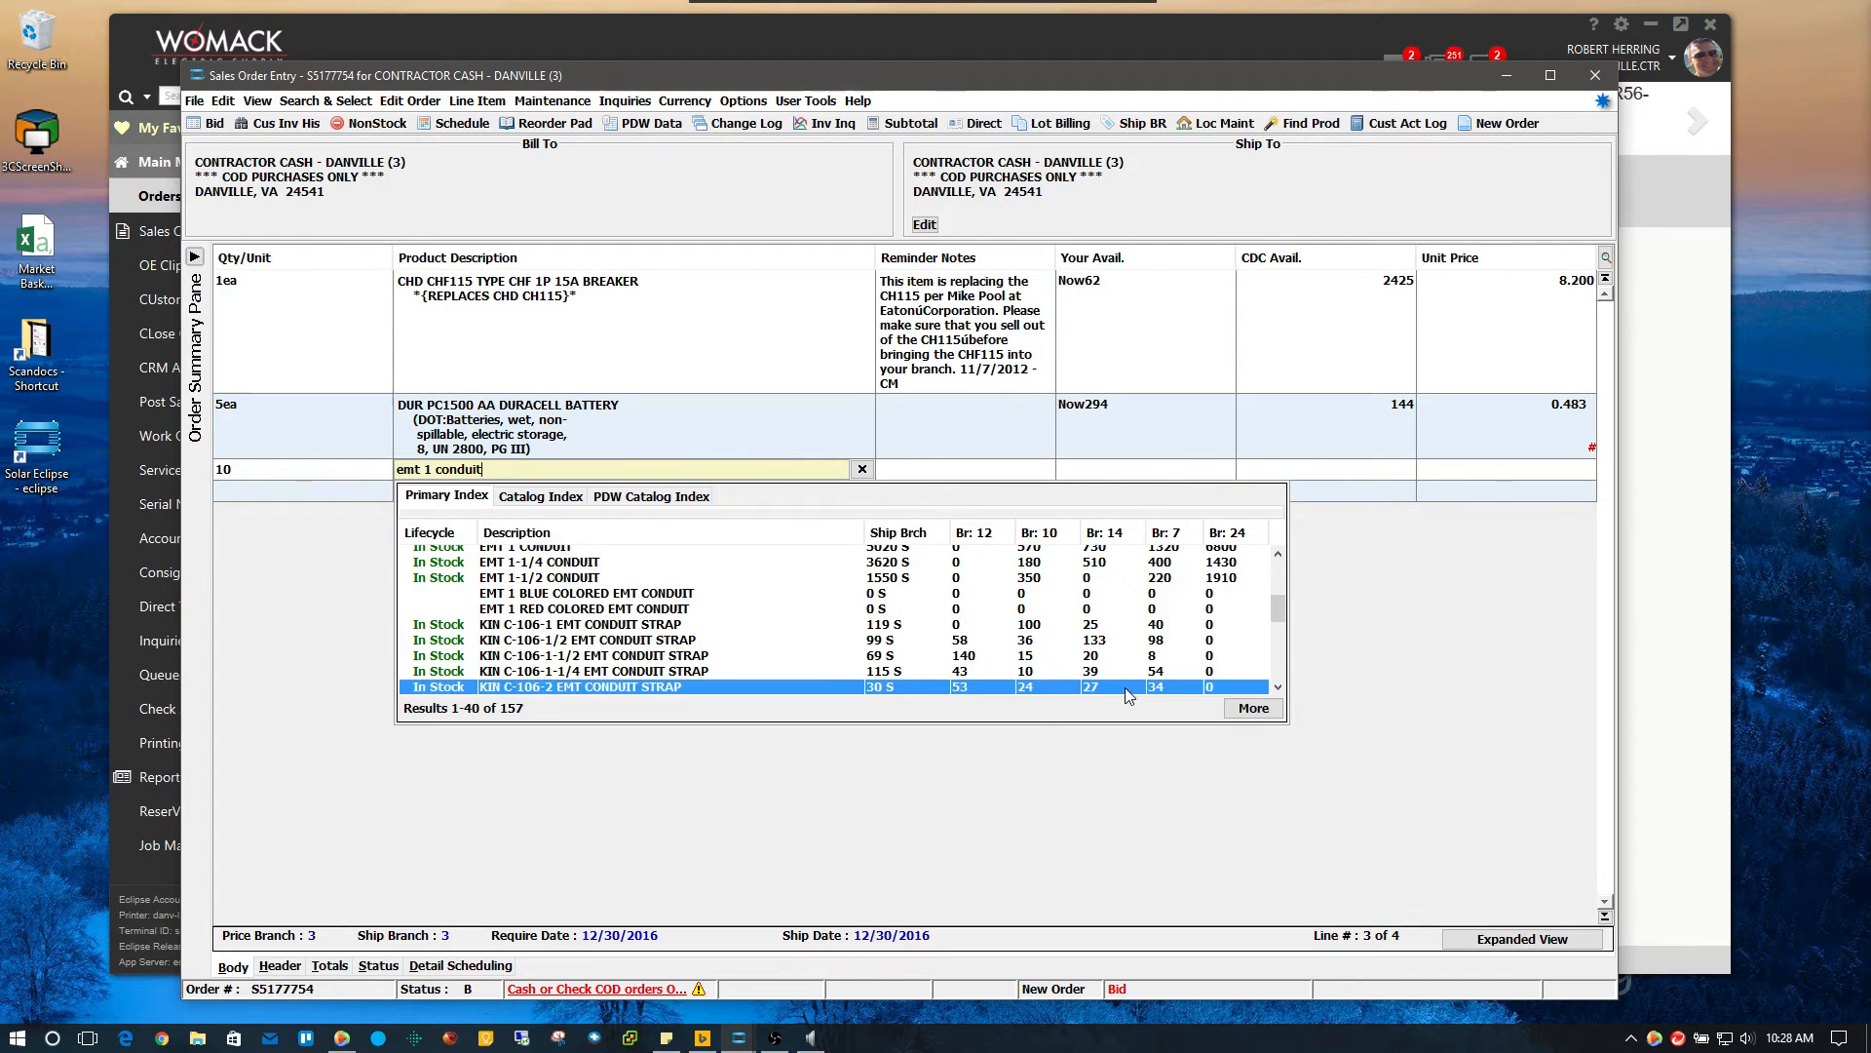
left_click(1236, 610)
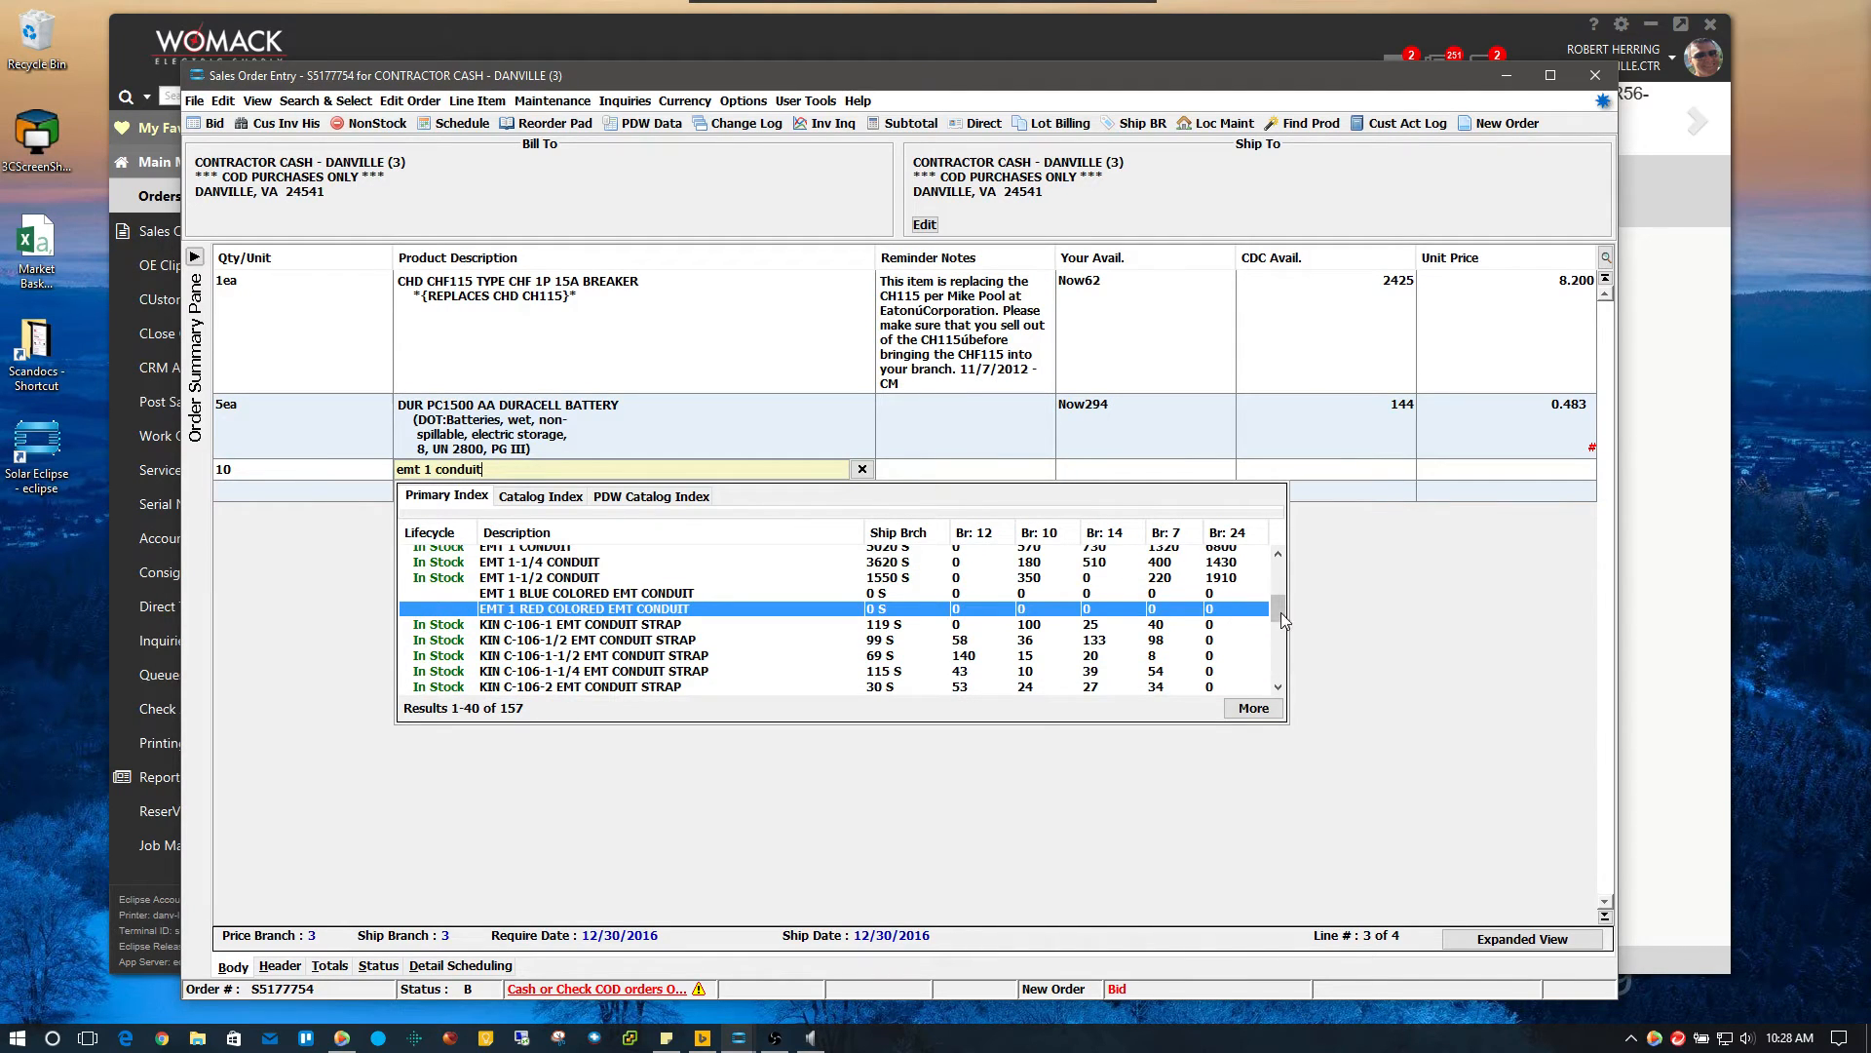
left_click_drag(1280, 612, 1280, 648)
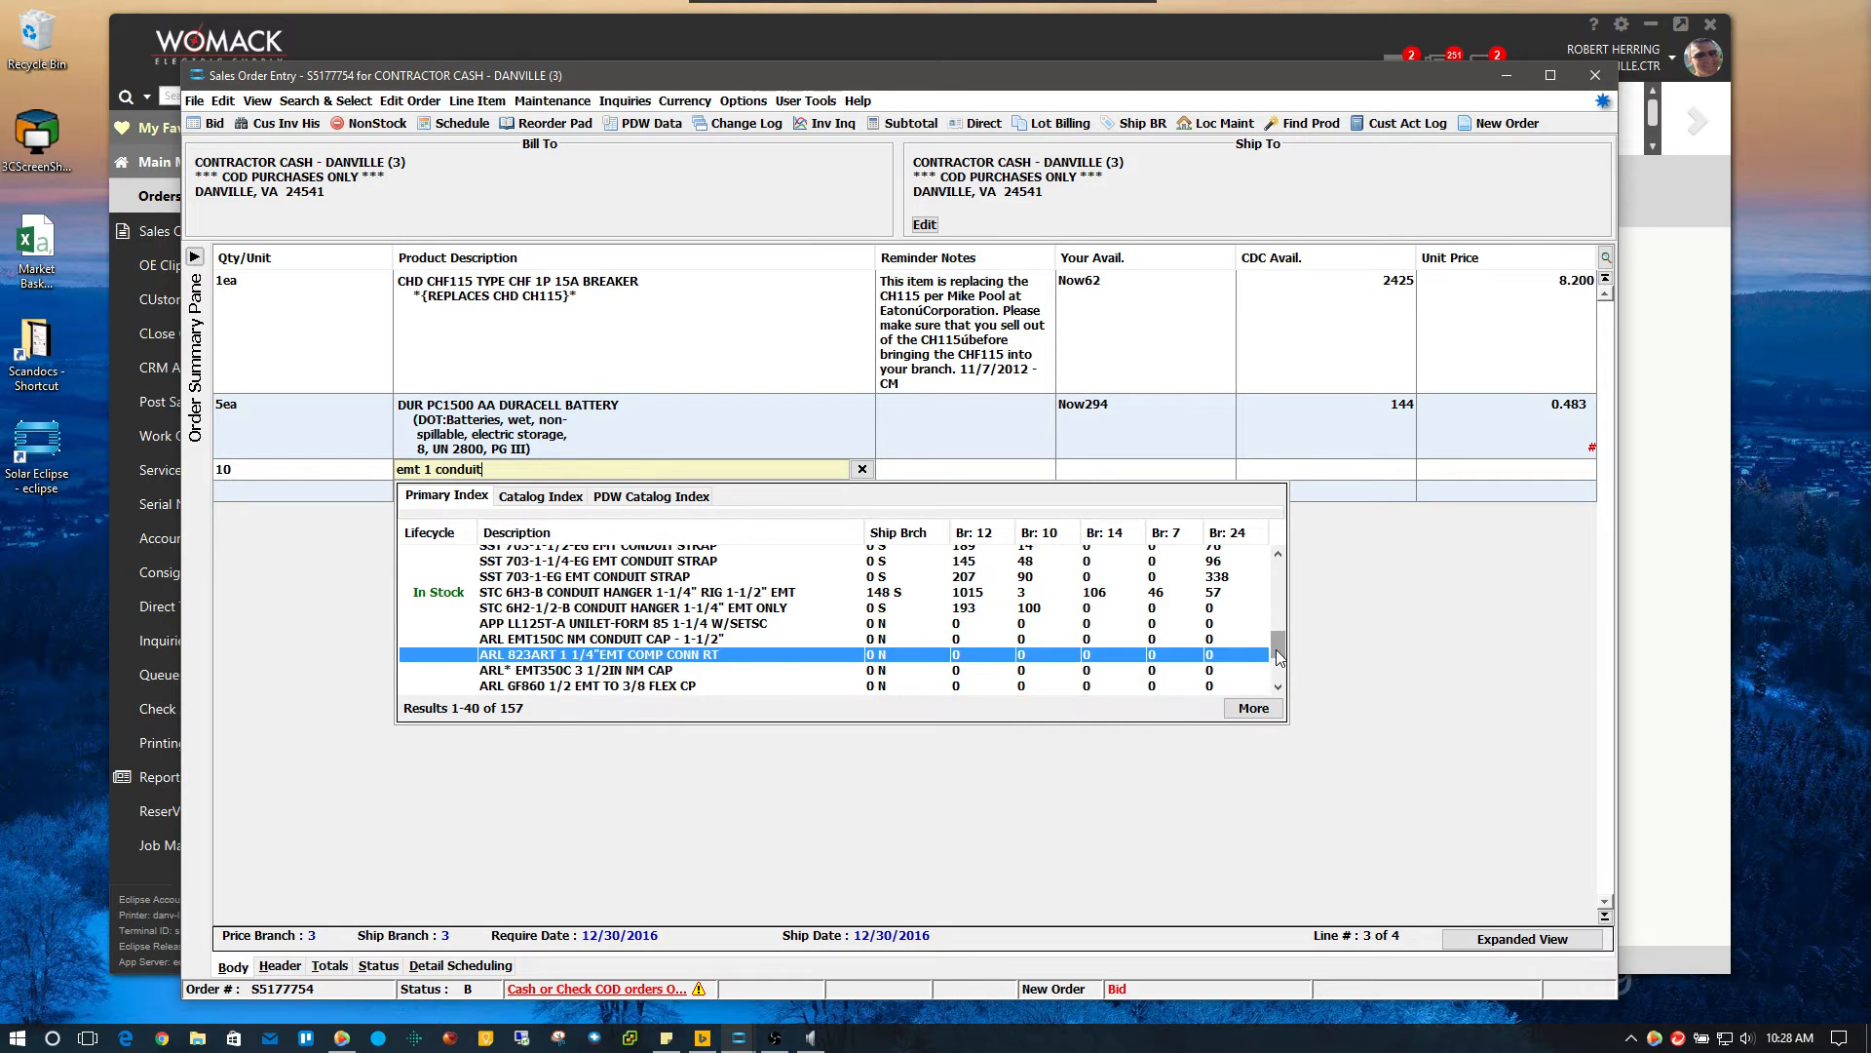
scroll(1273, 687, "down", 2)
left_click_drag(1278, 675, 1287, 611)
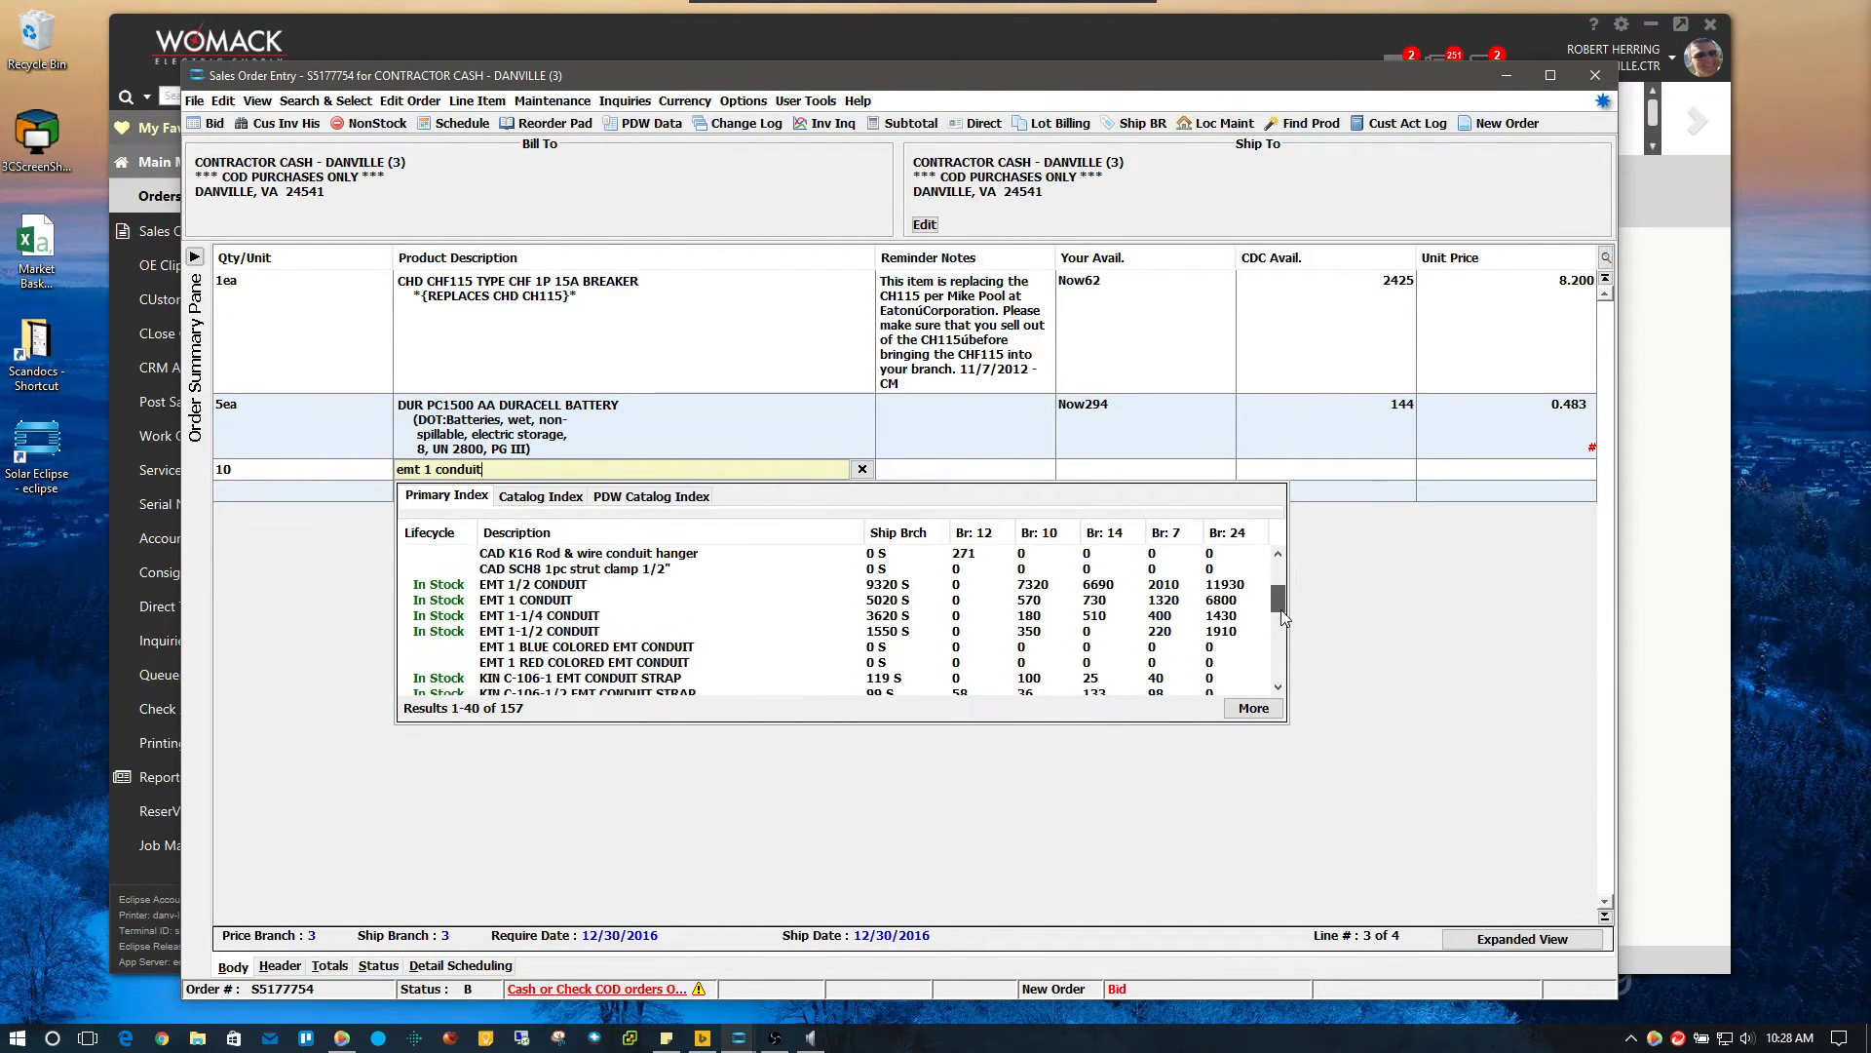
double_click(592, 601)
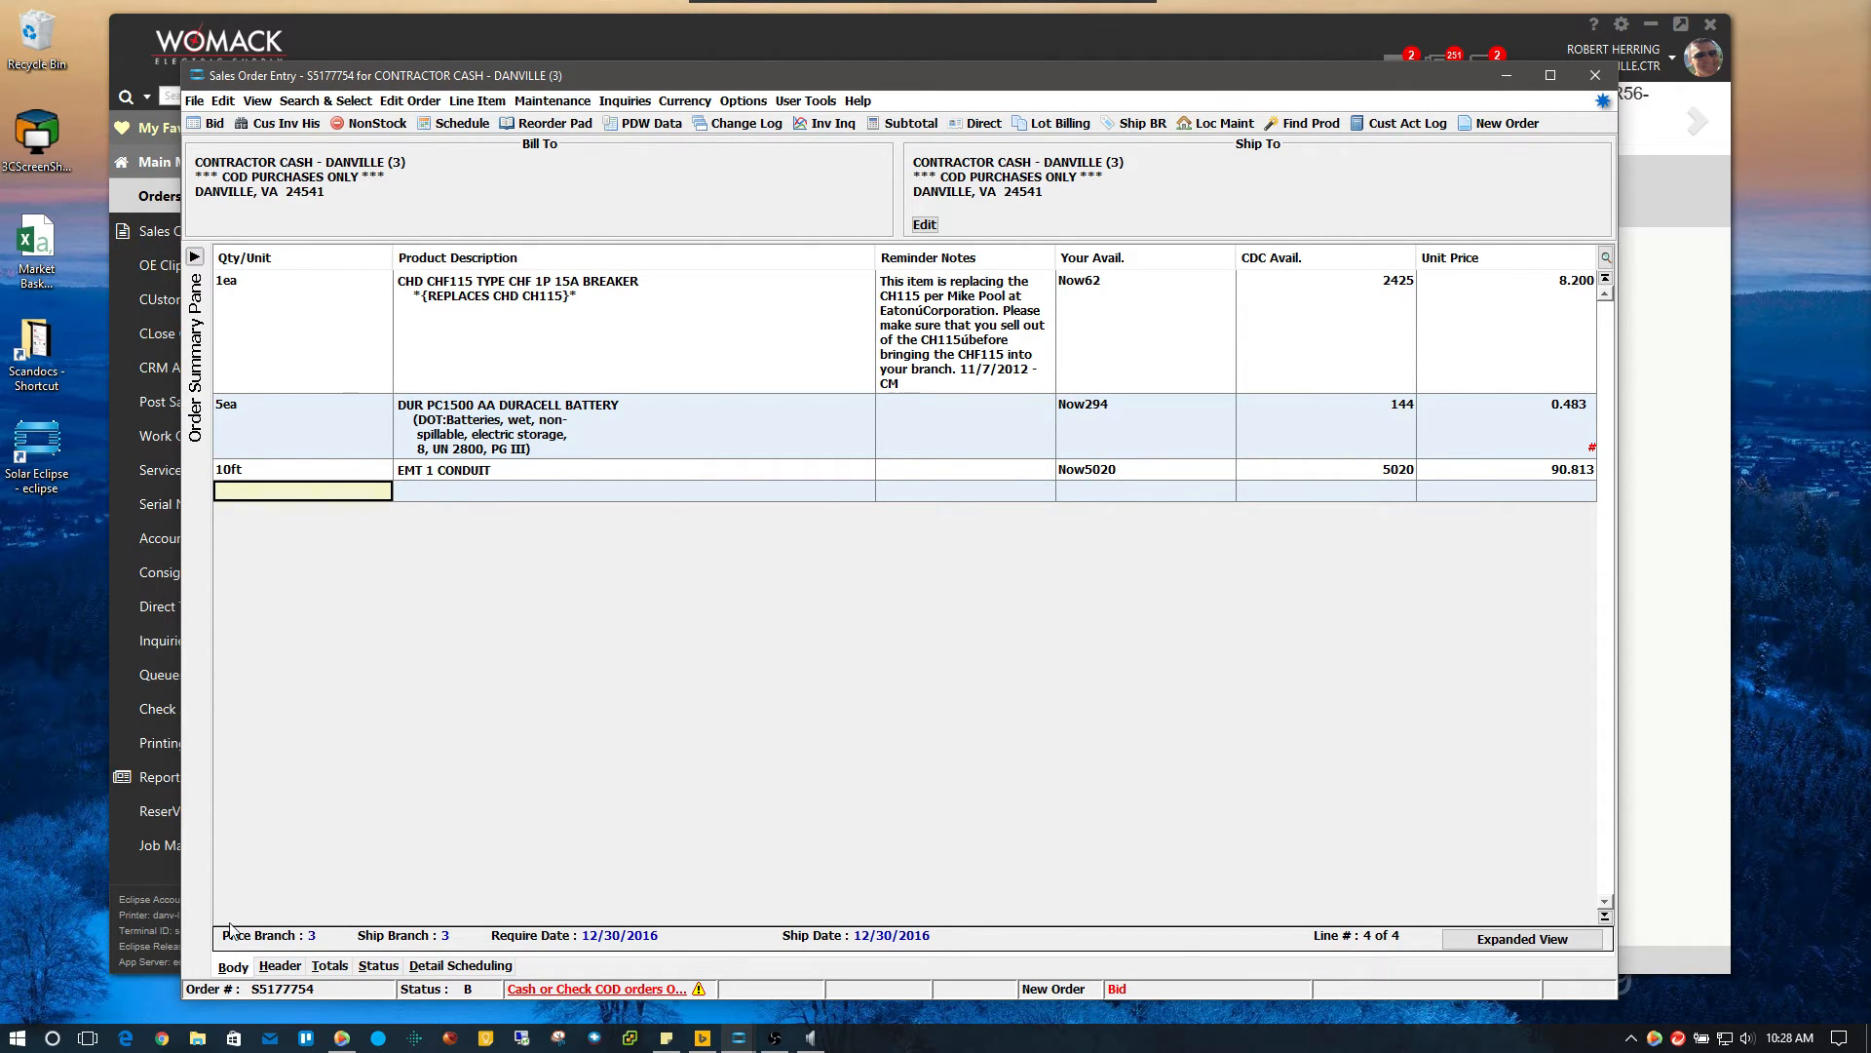
In the bid header, set Customer P/O # to Training and fill in the Ordered by name
left_click(283, 969)
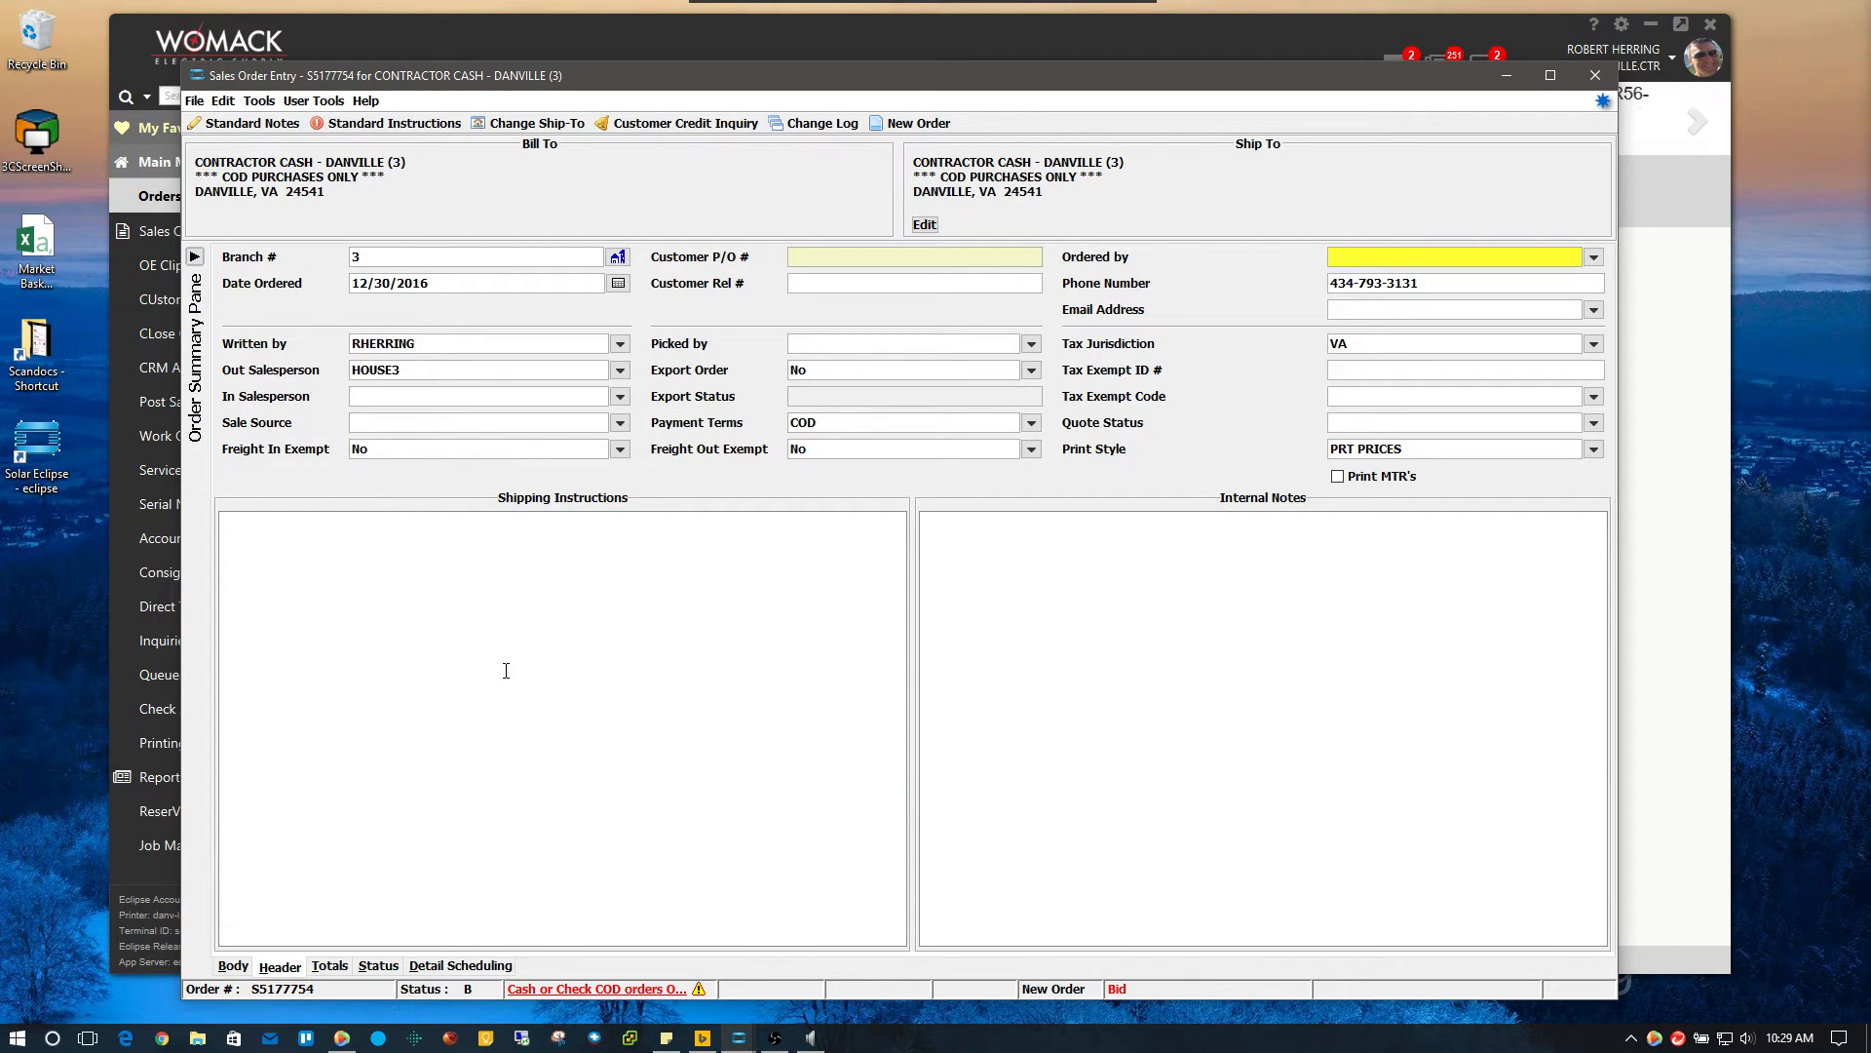
type("Training")
key("Tab")
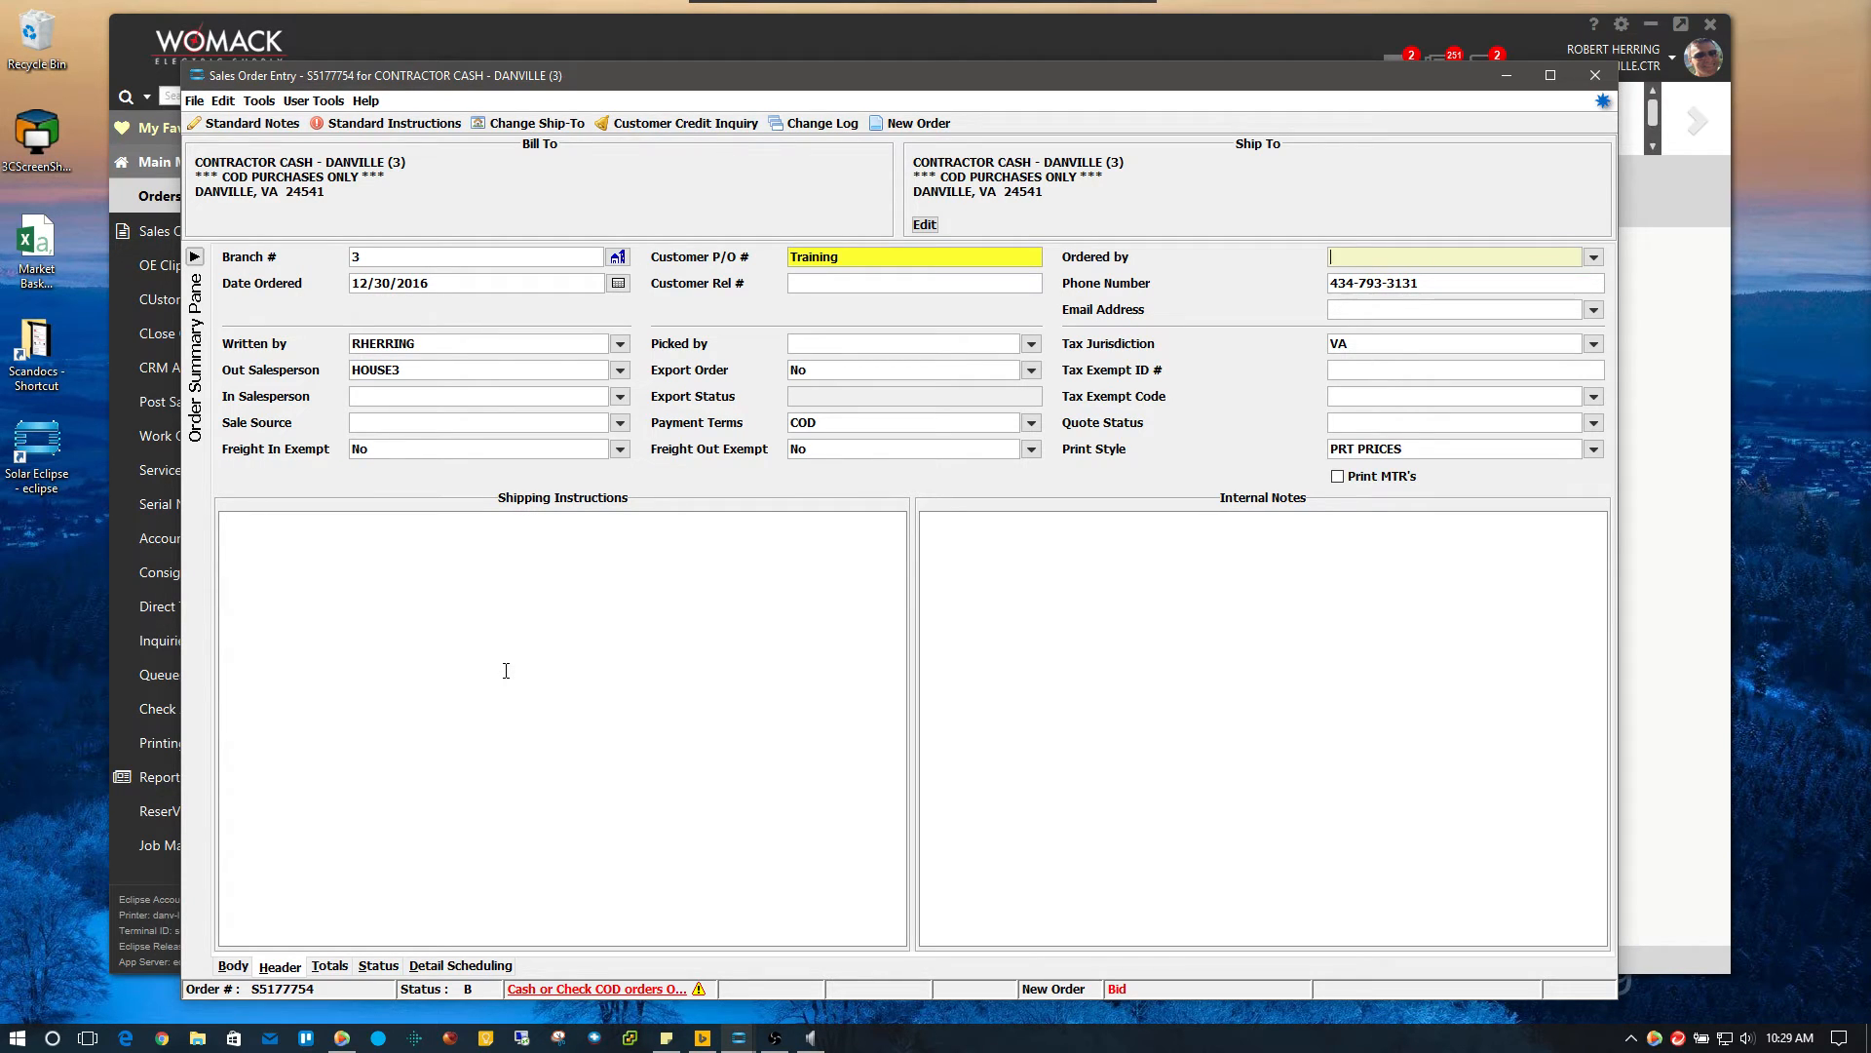
type("Robert")
left_click(828, 284)
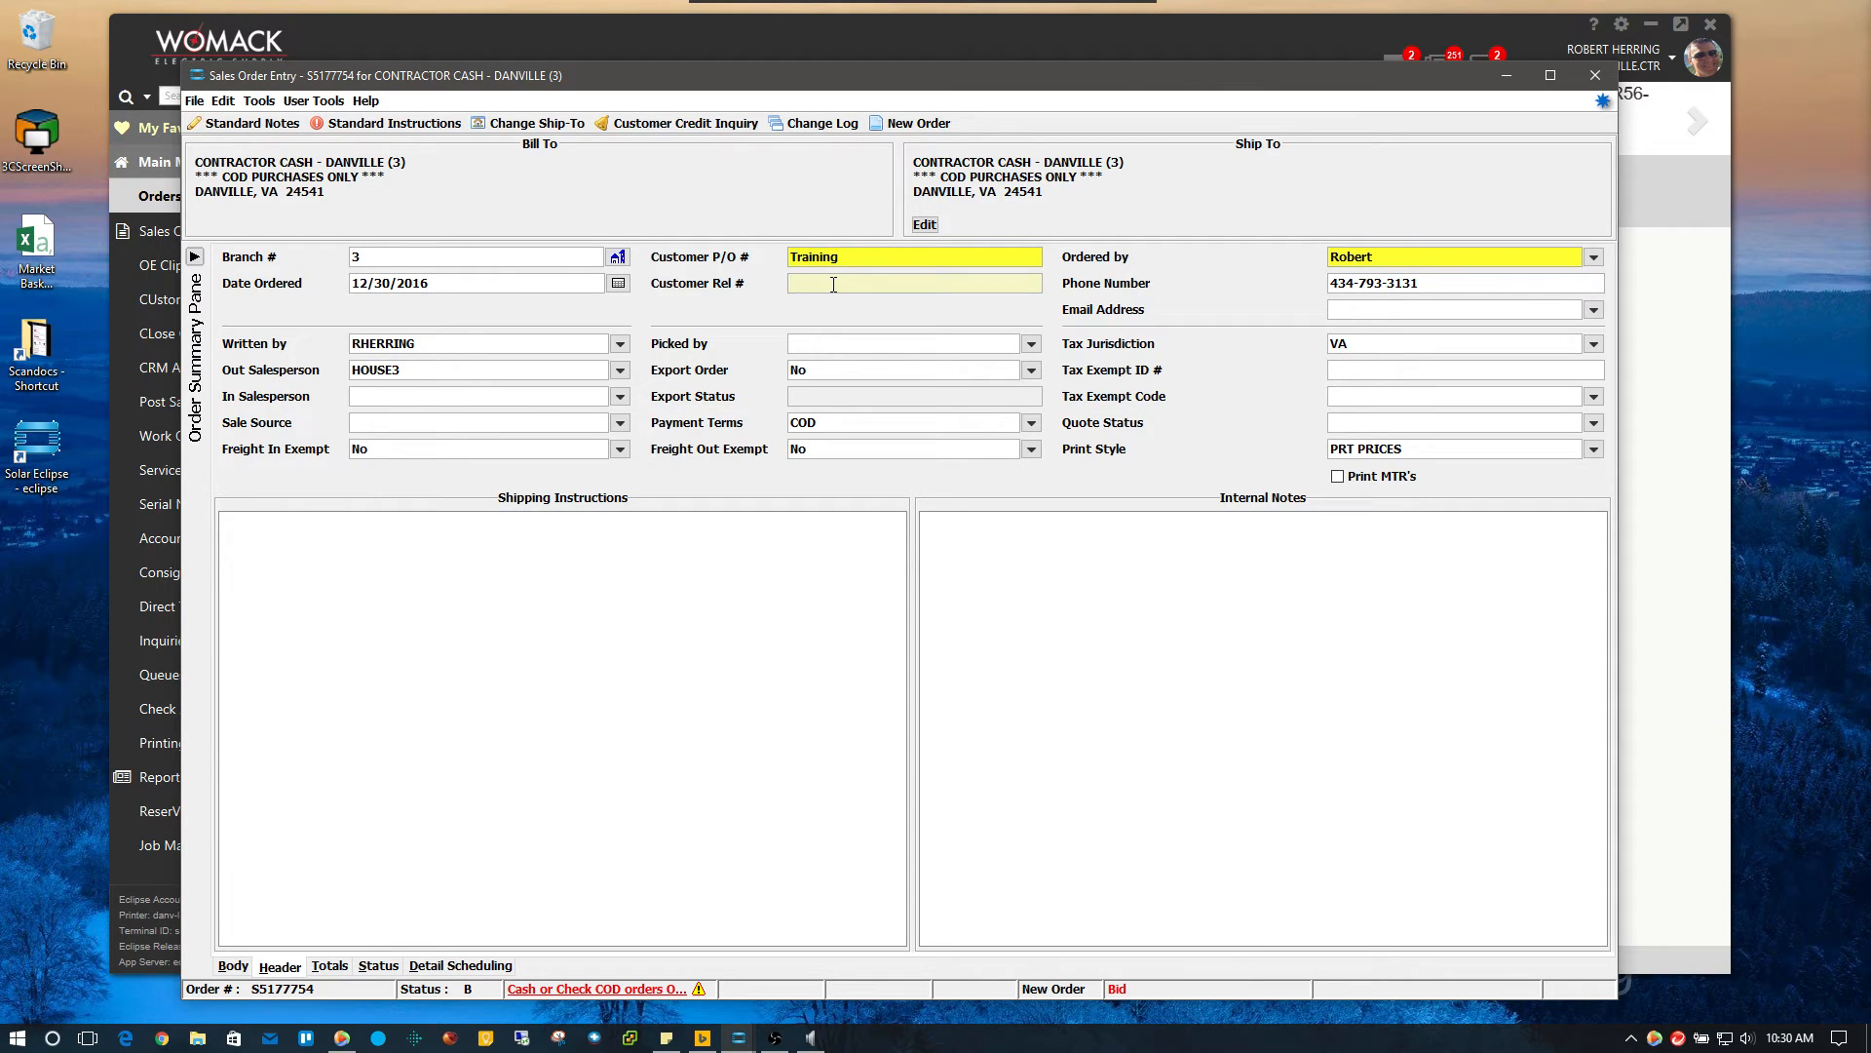
left_click(936, 252)
left_click(935, 251)
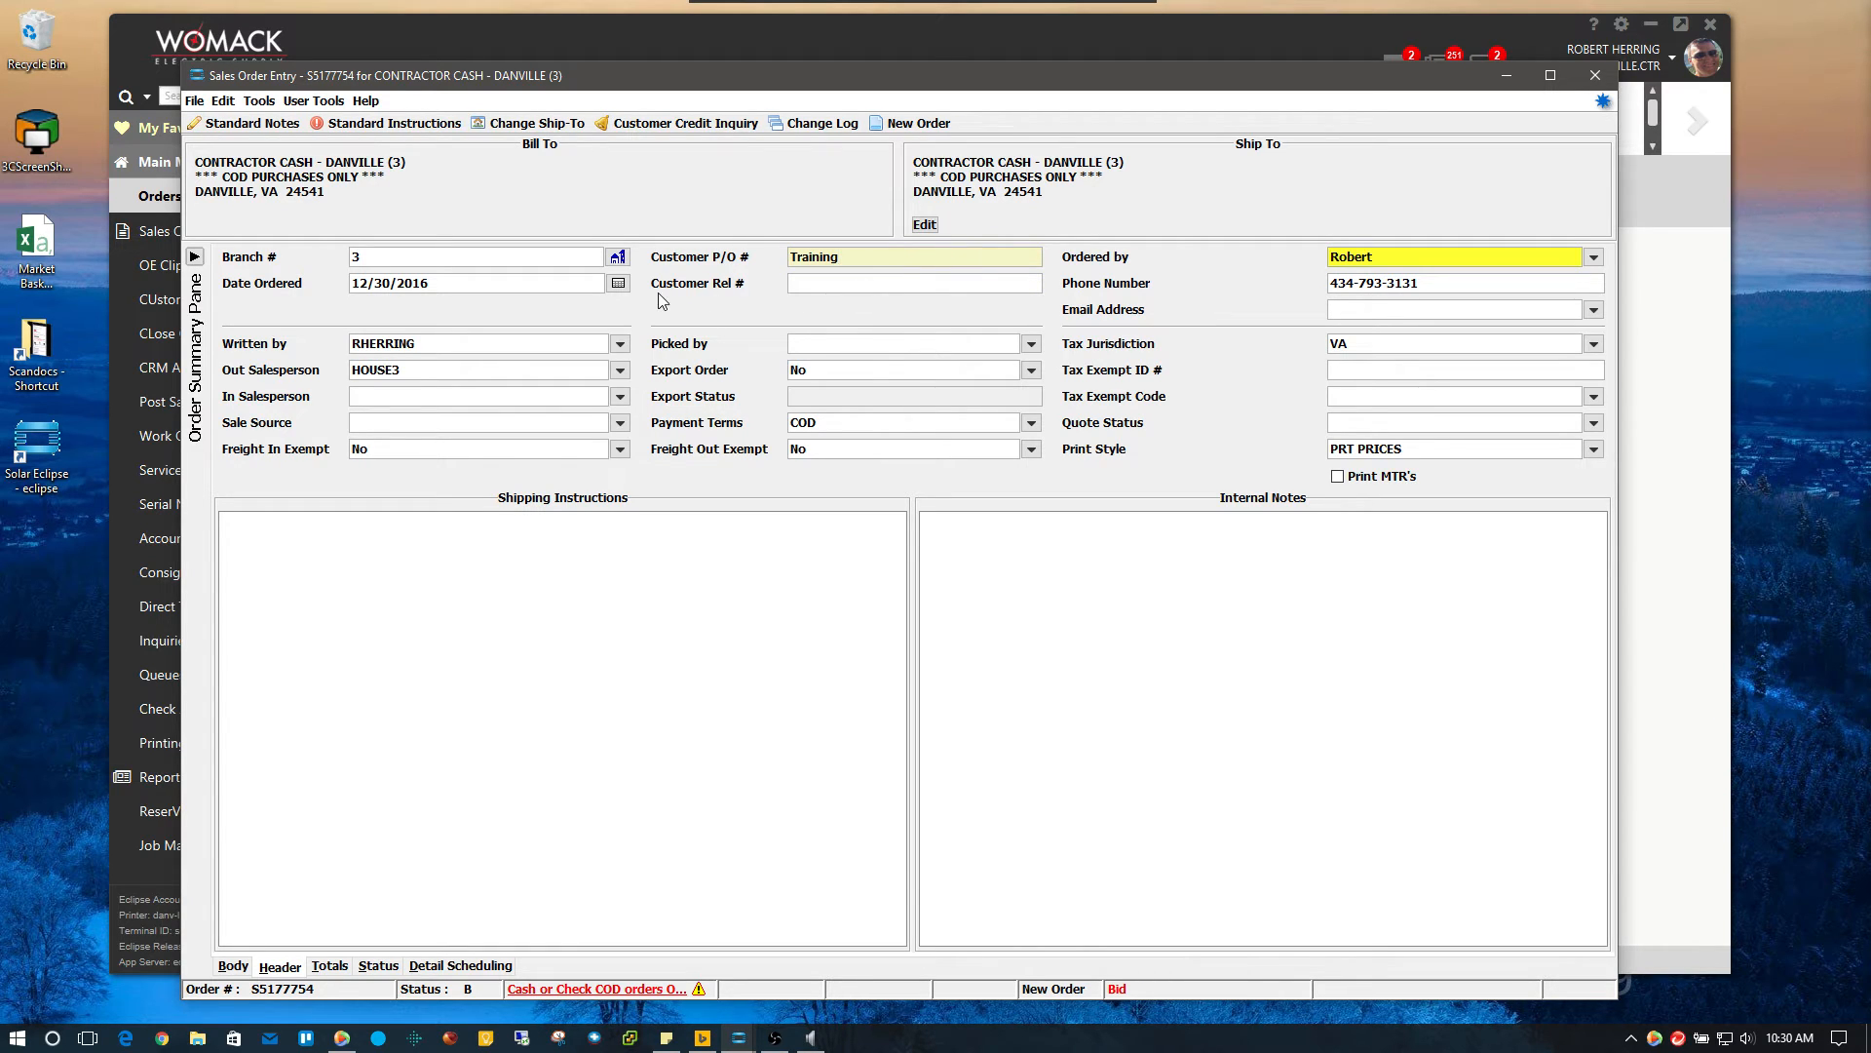
left_click(858, 283)
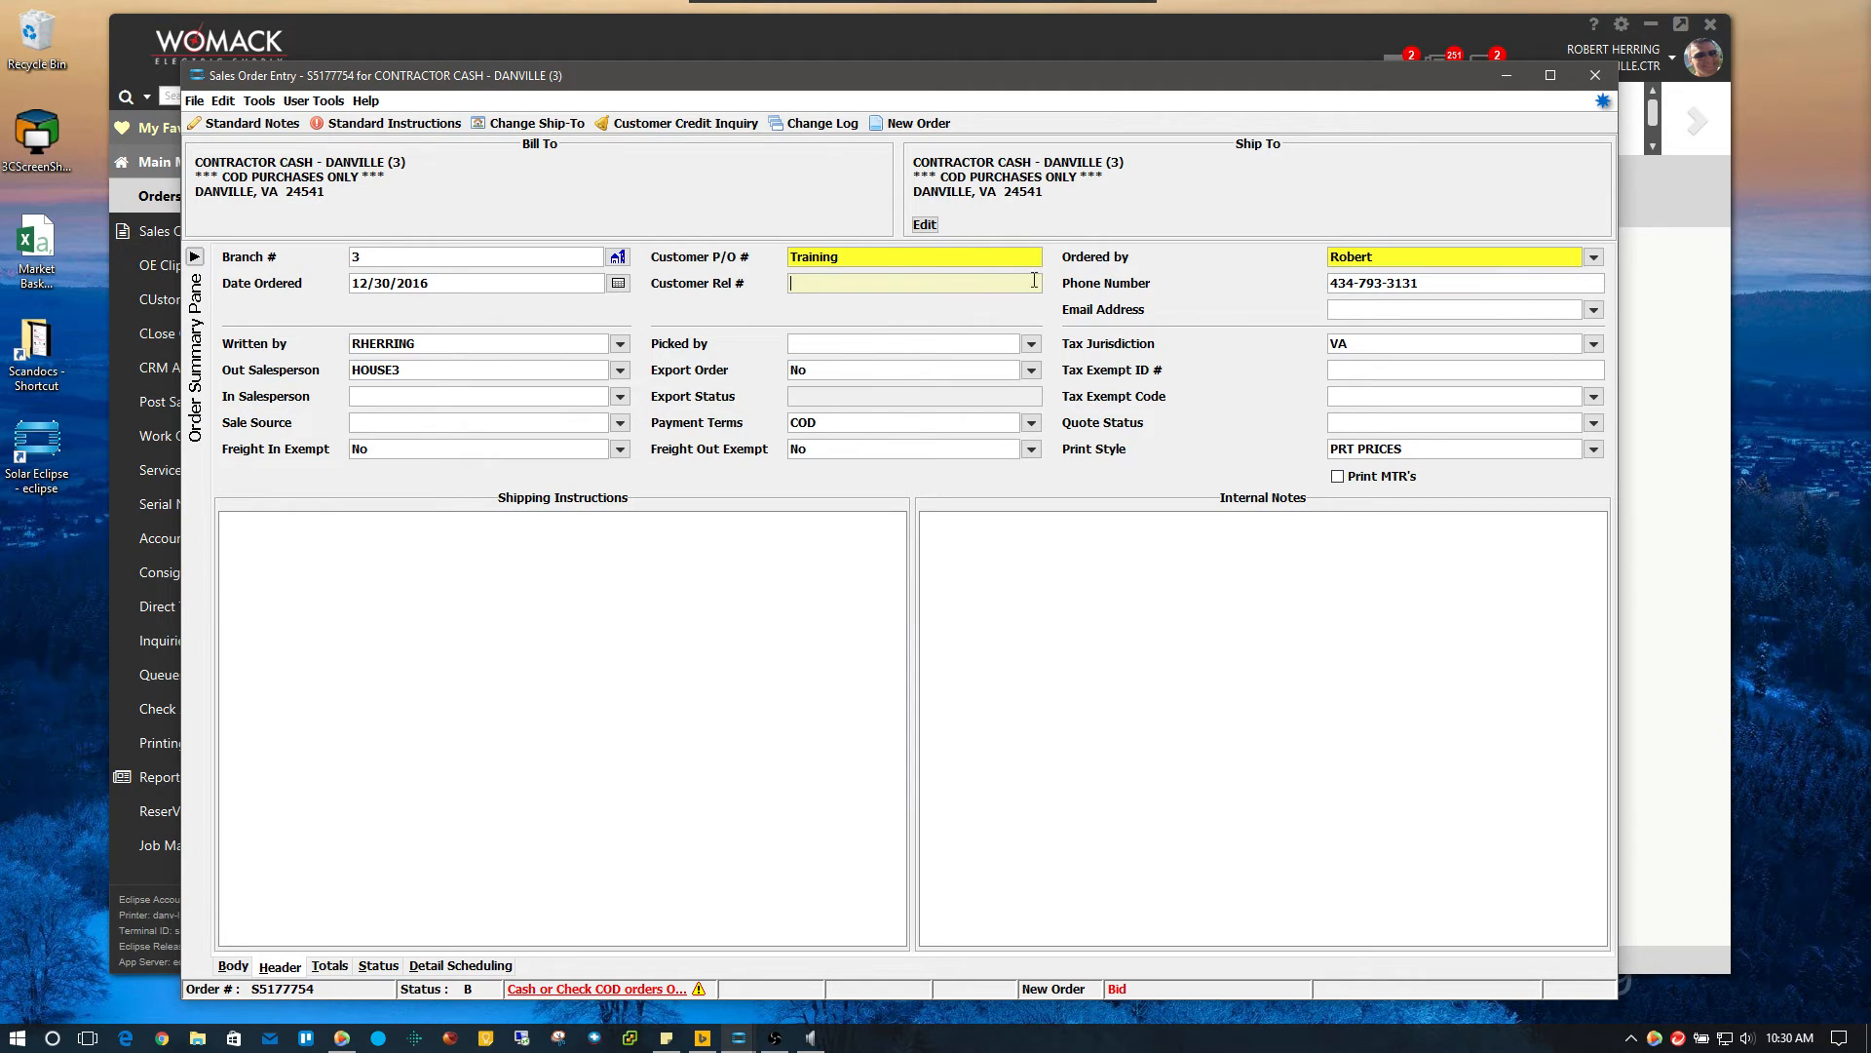
Replace the header's Phone Number with the new contact phone number
left_click(1444, 284)
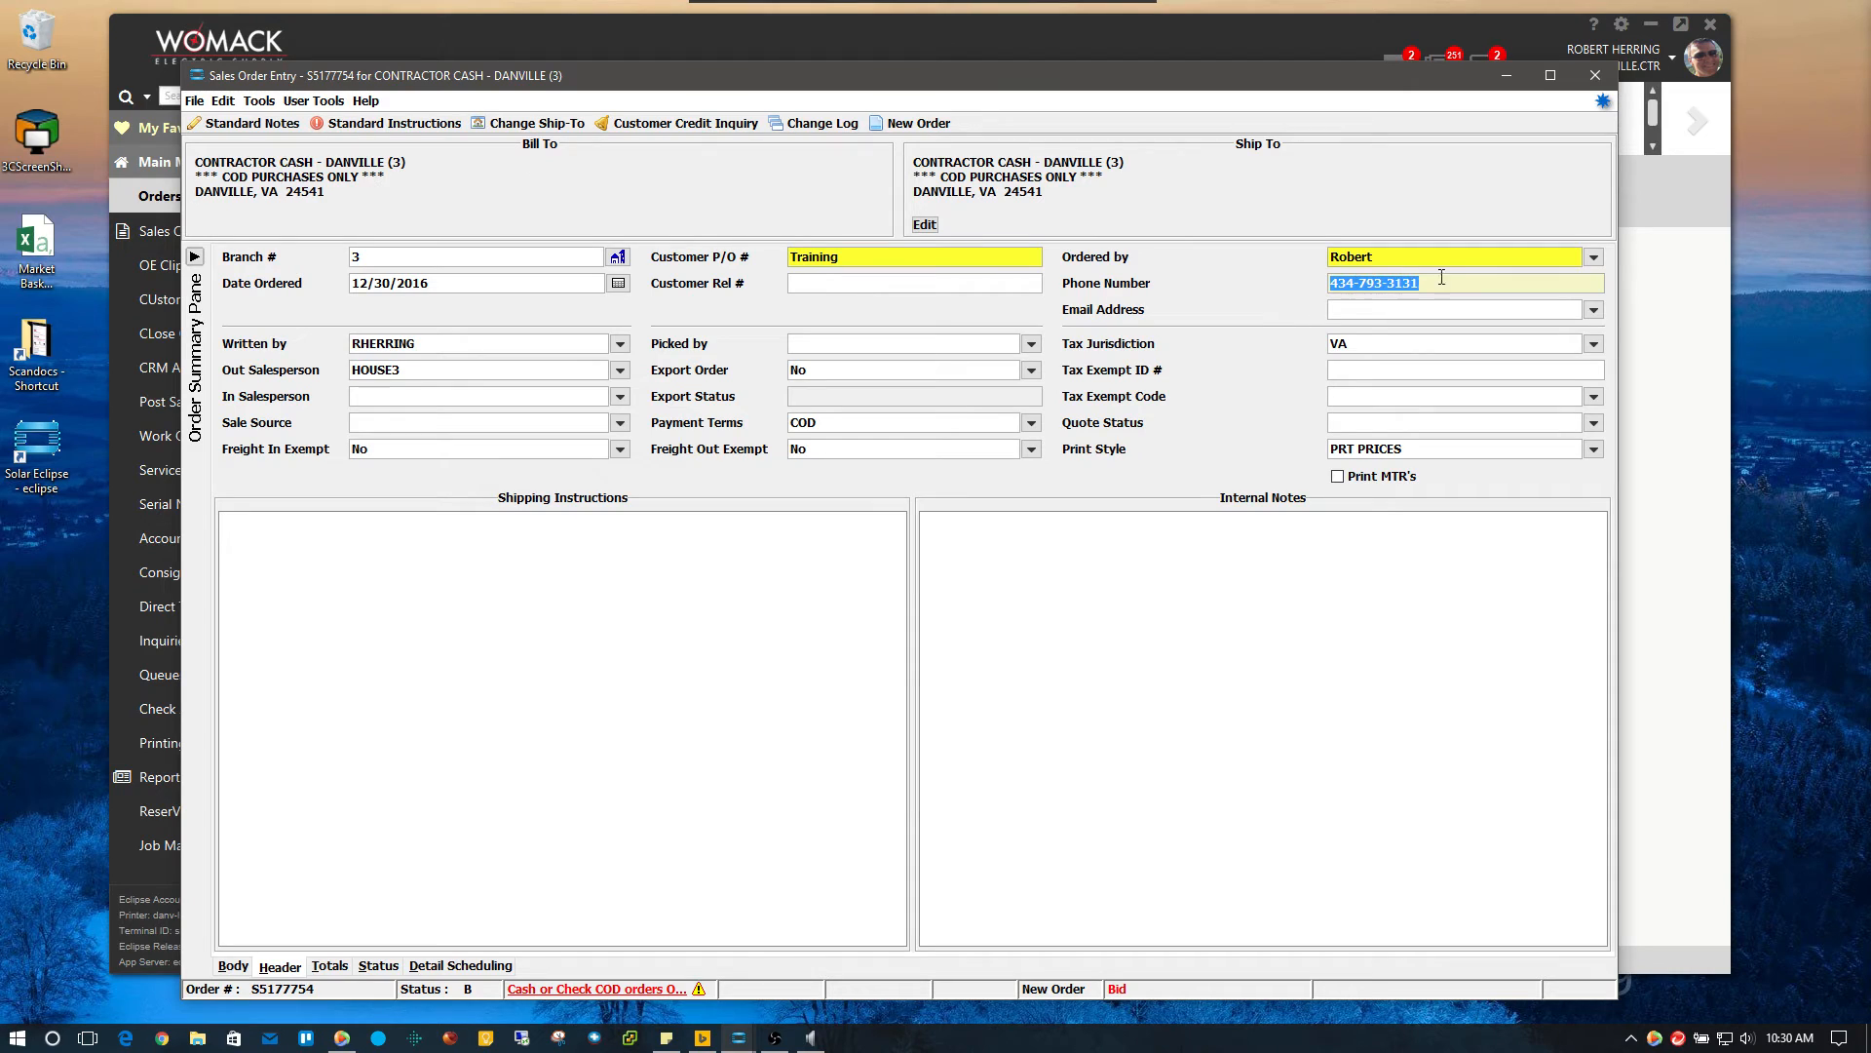
left_click_drag(1464, 283, 1307, 297)
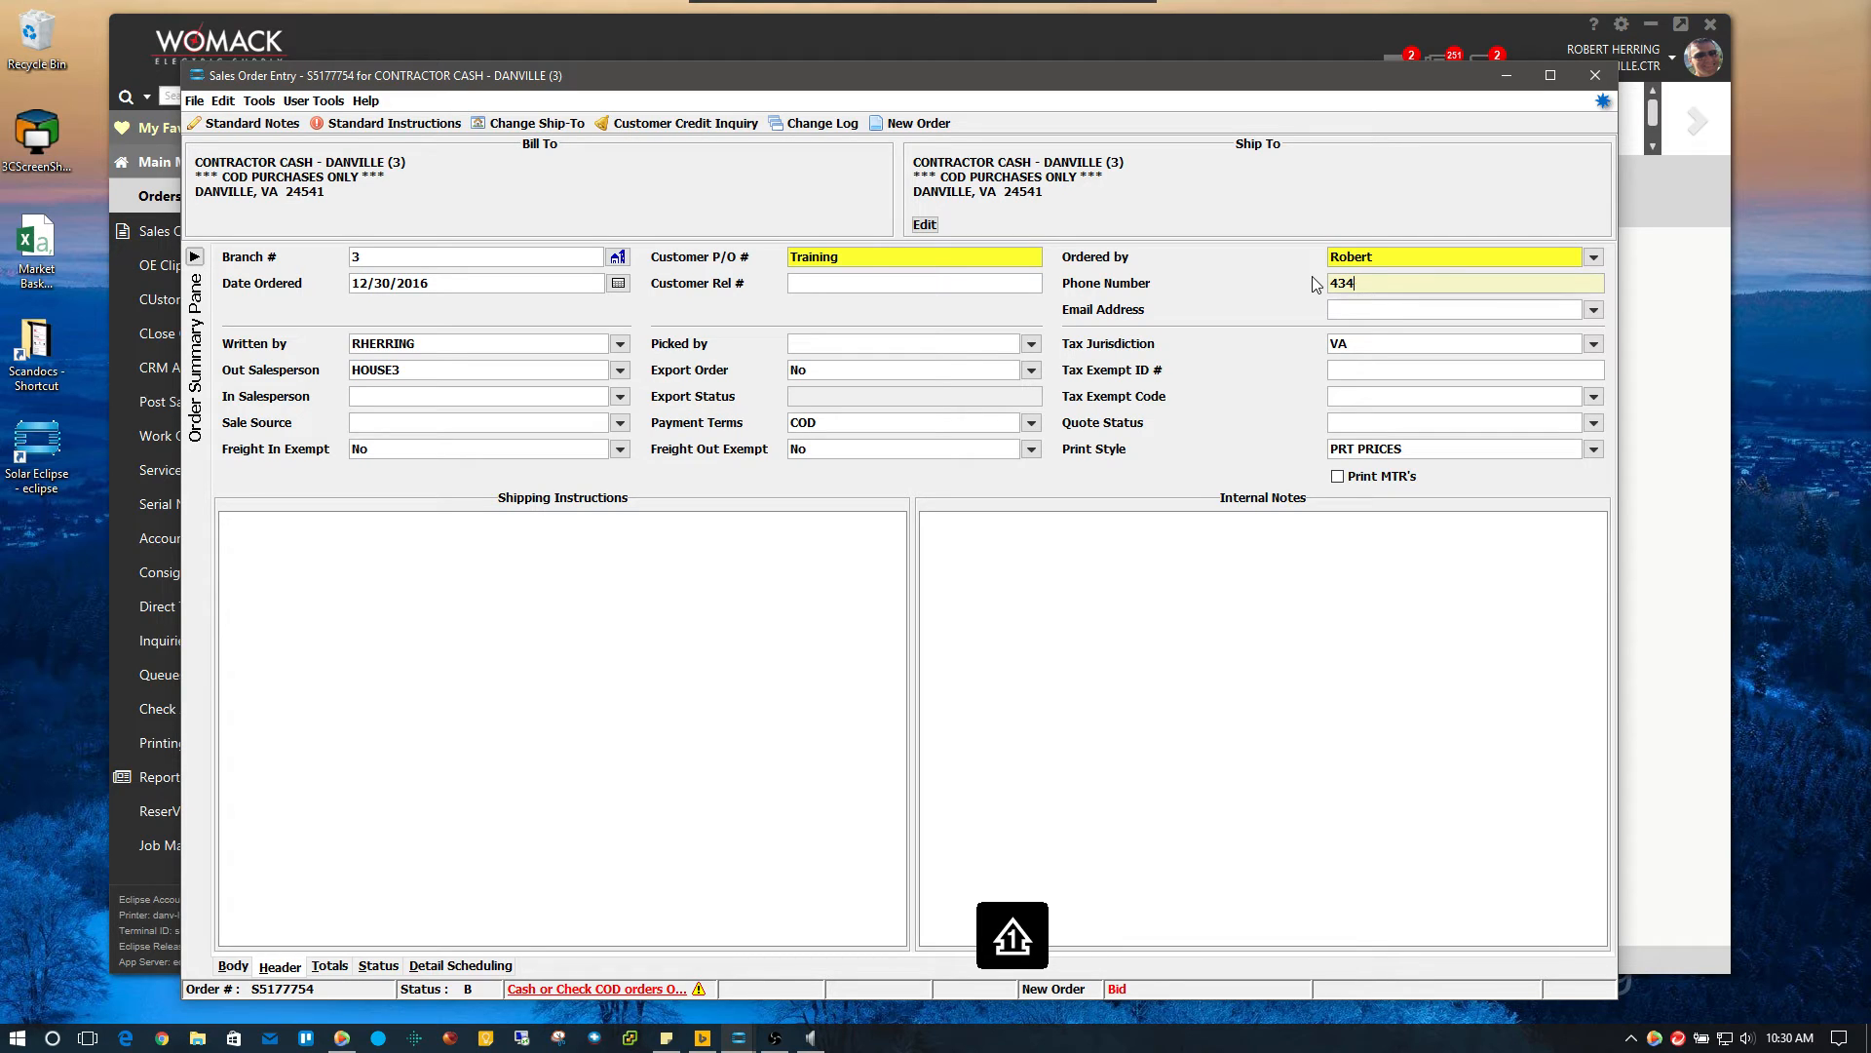
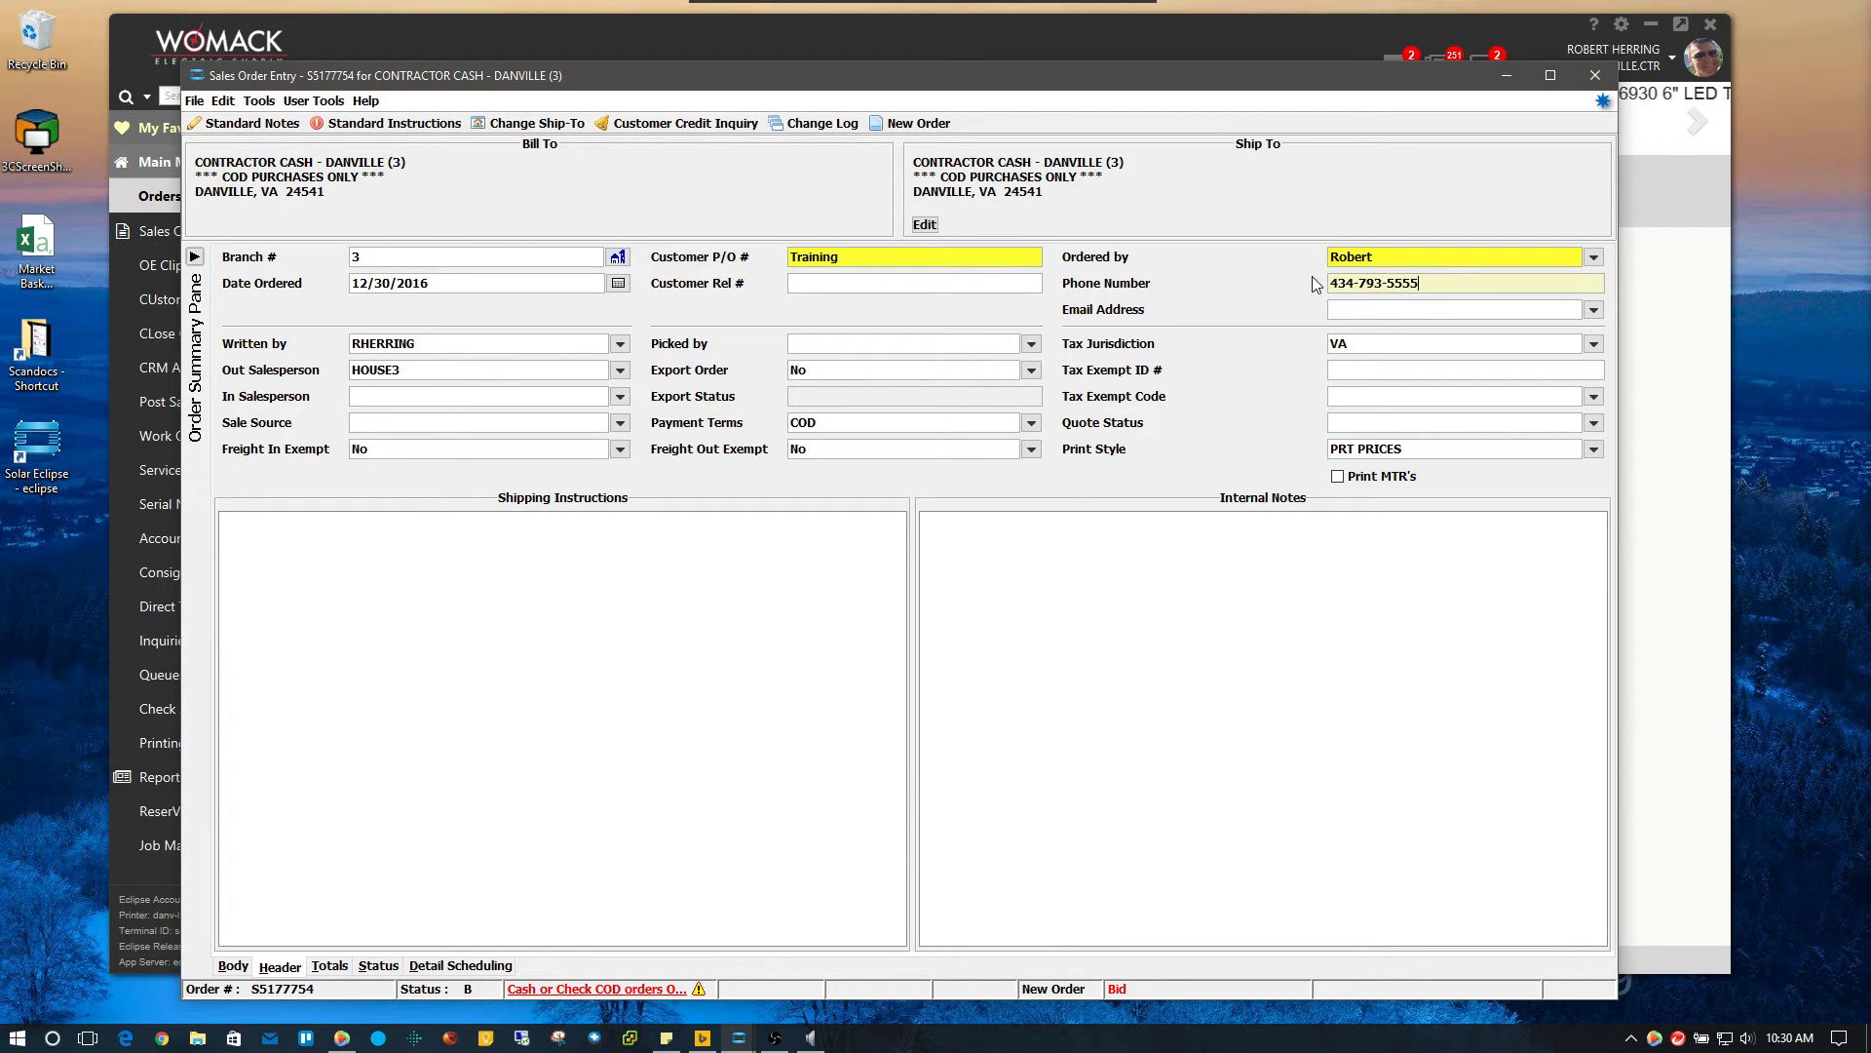
left_click(1409, 310)
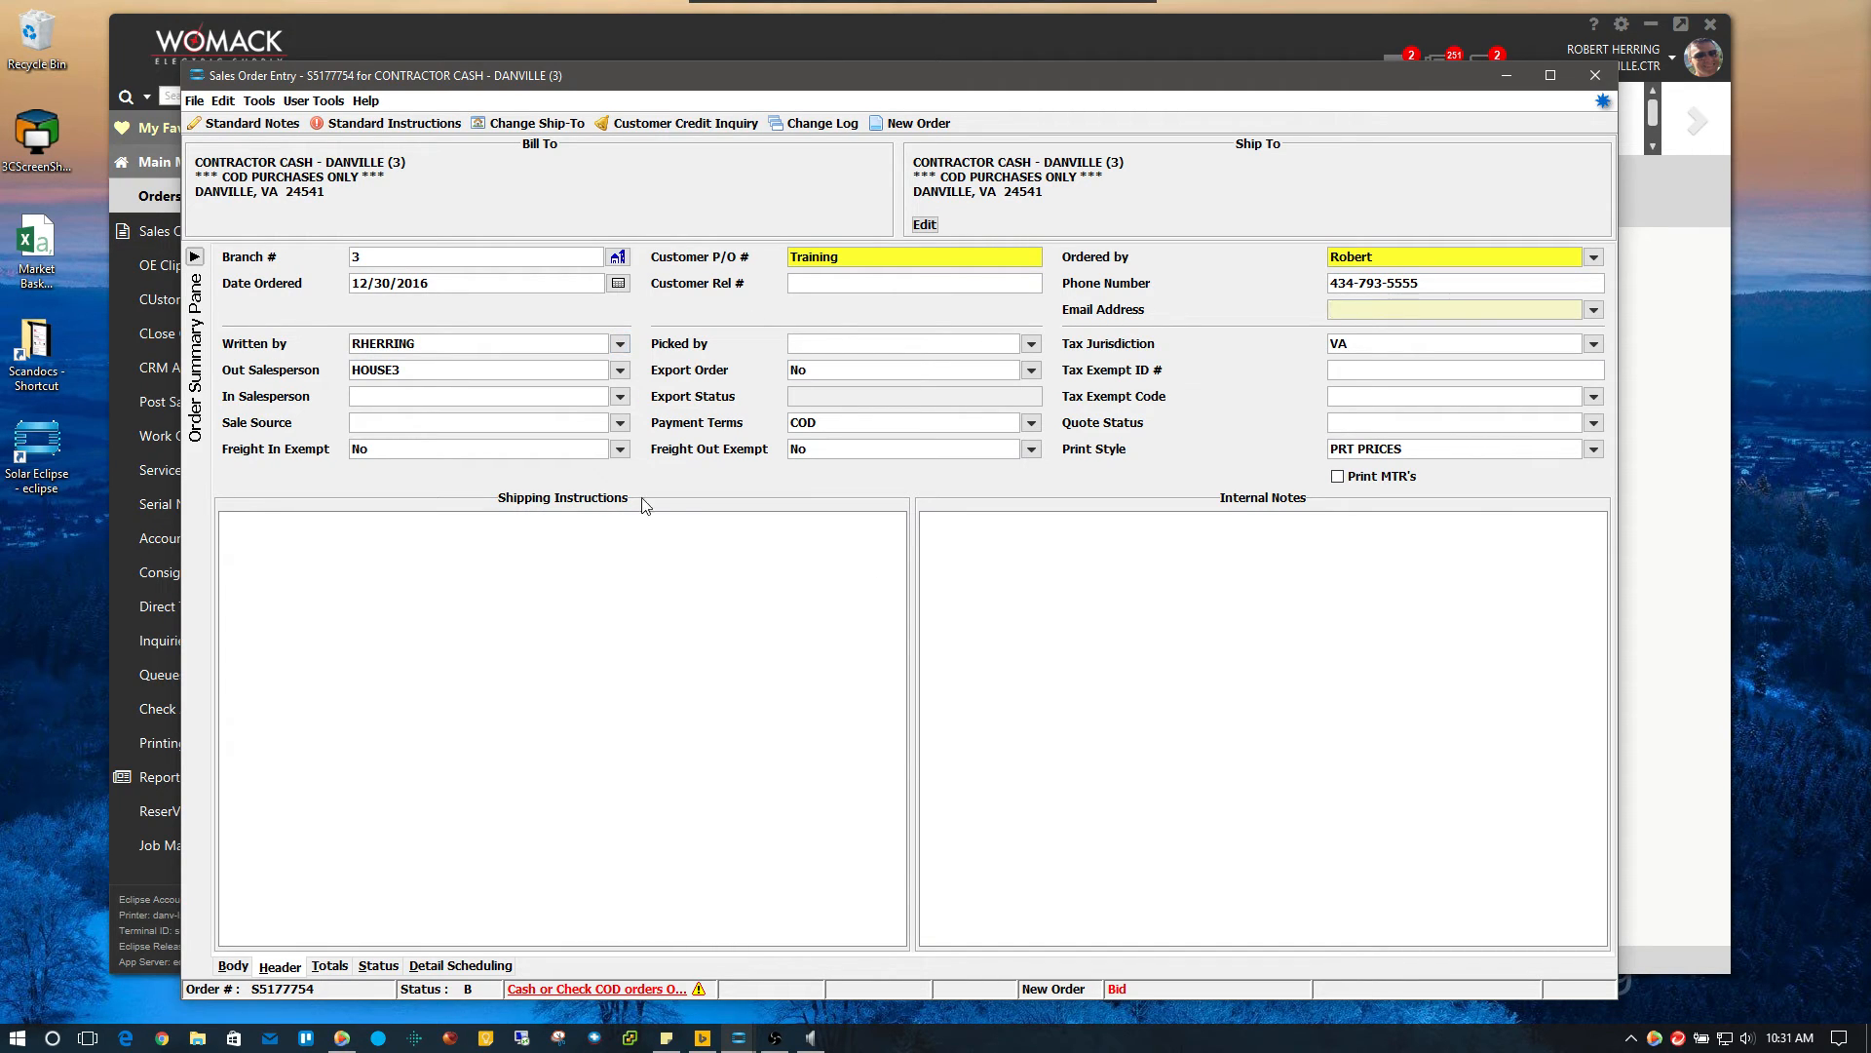
Write 'Used this ticket for training purpuses' in the Internal Notes box
left_click(1086, 611)
left_click(823, 623)
left_click(1176, 608)
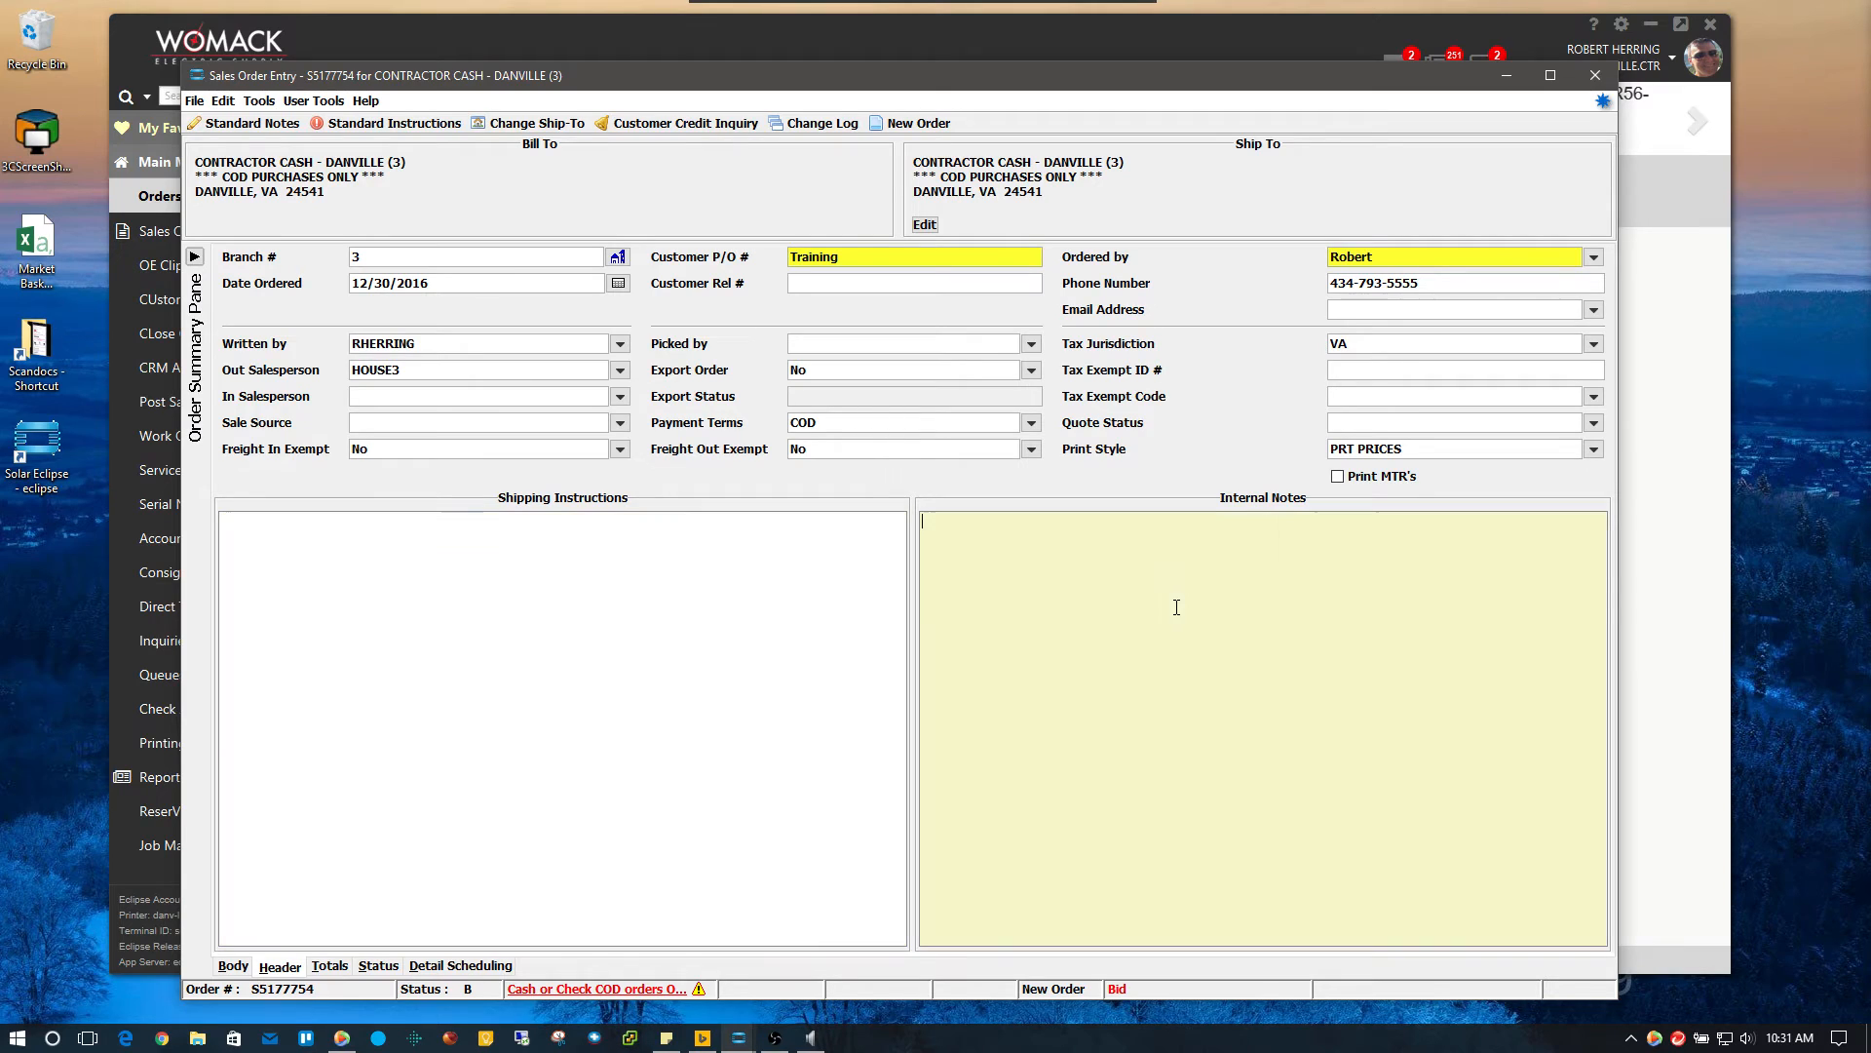
left_click(780, 635)
left_click(1158, 611)
type("Used this tick")
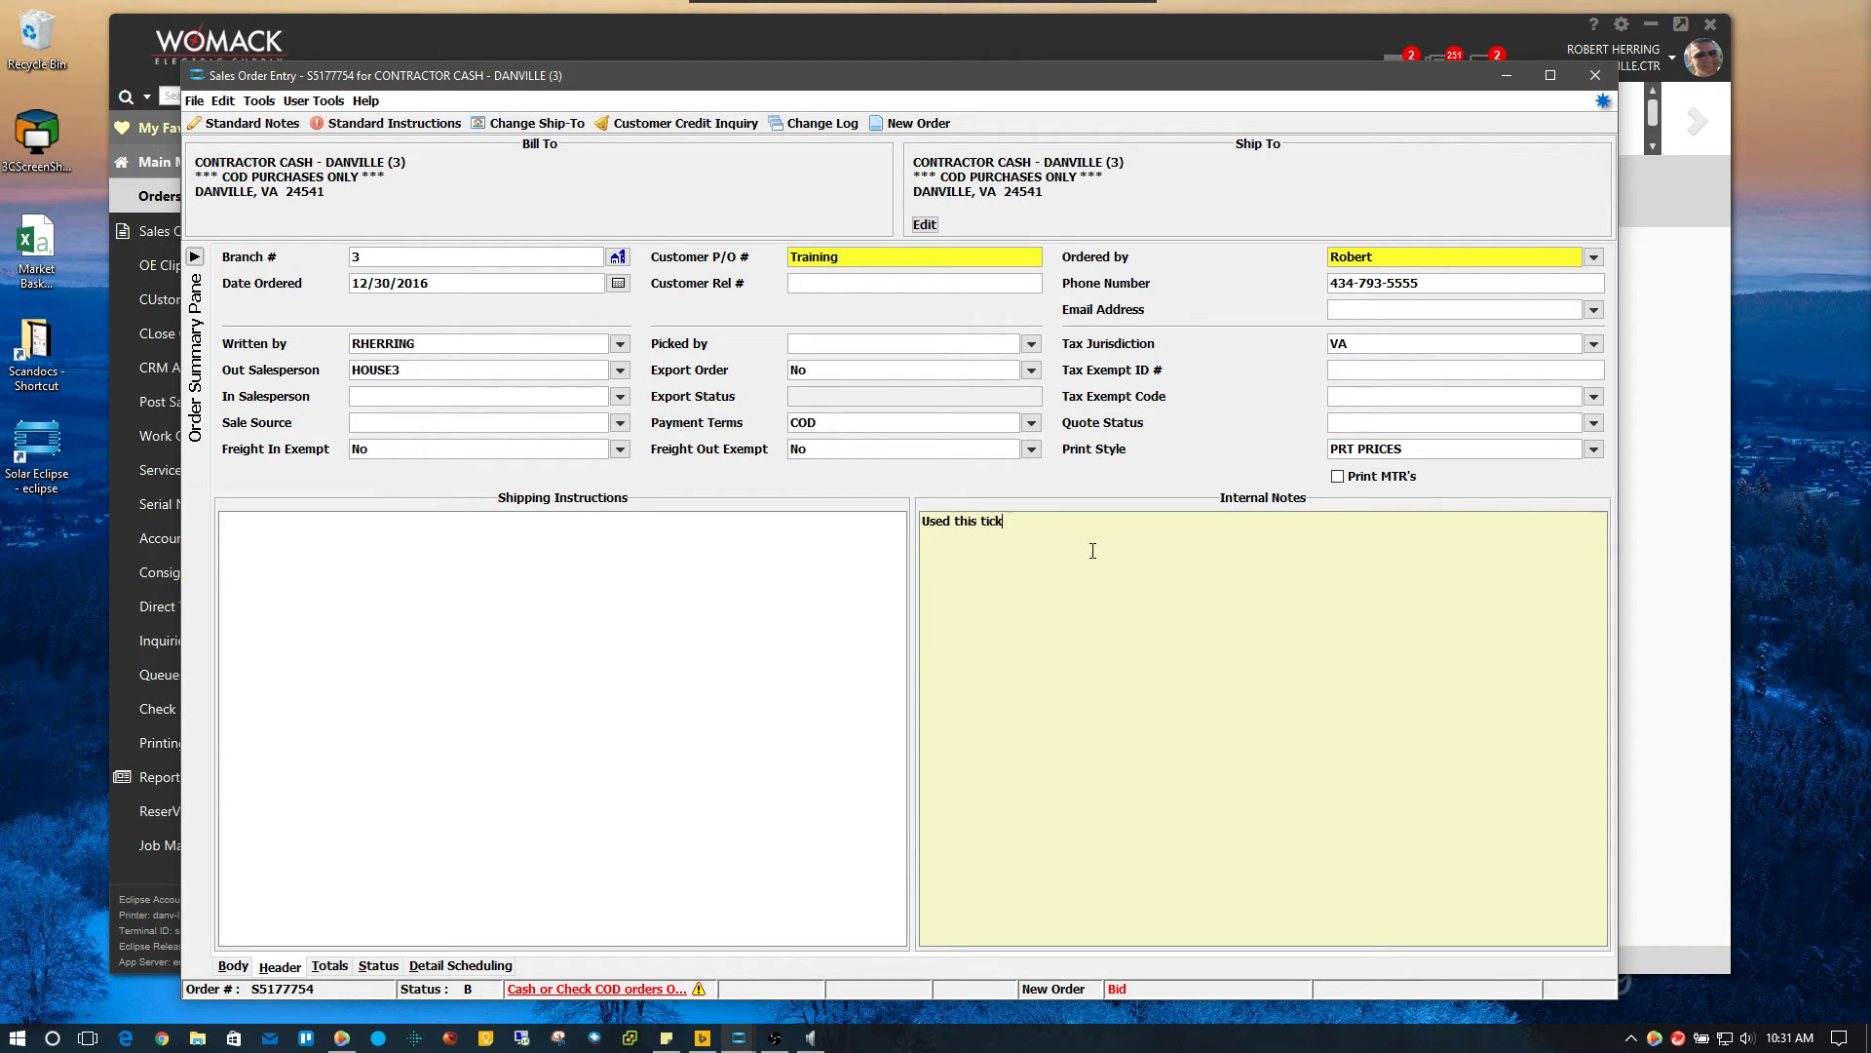
type("et for training purpuses")
left_click(834, 586)
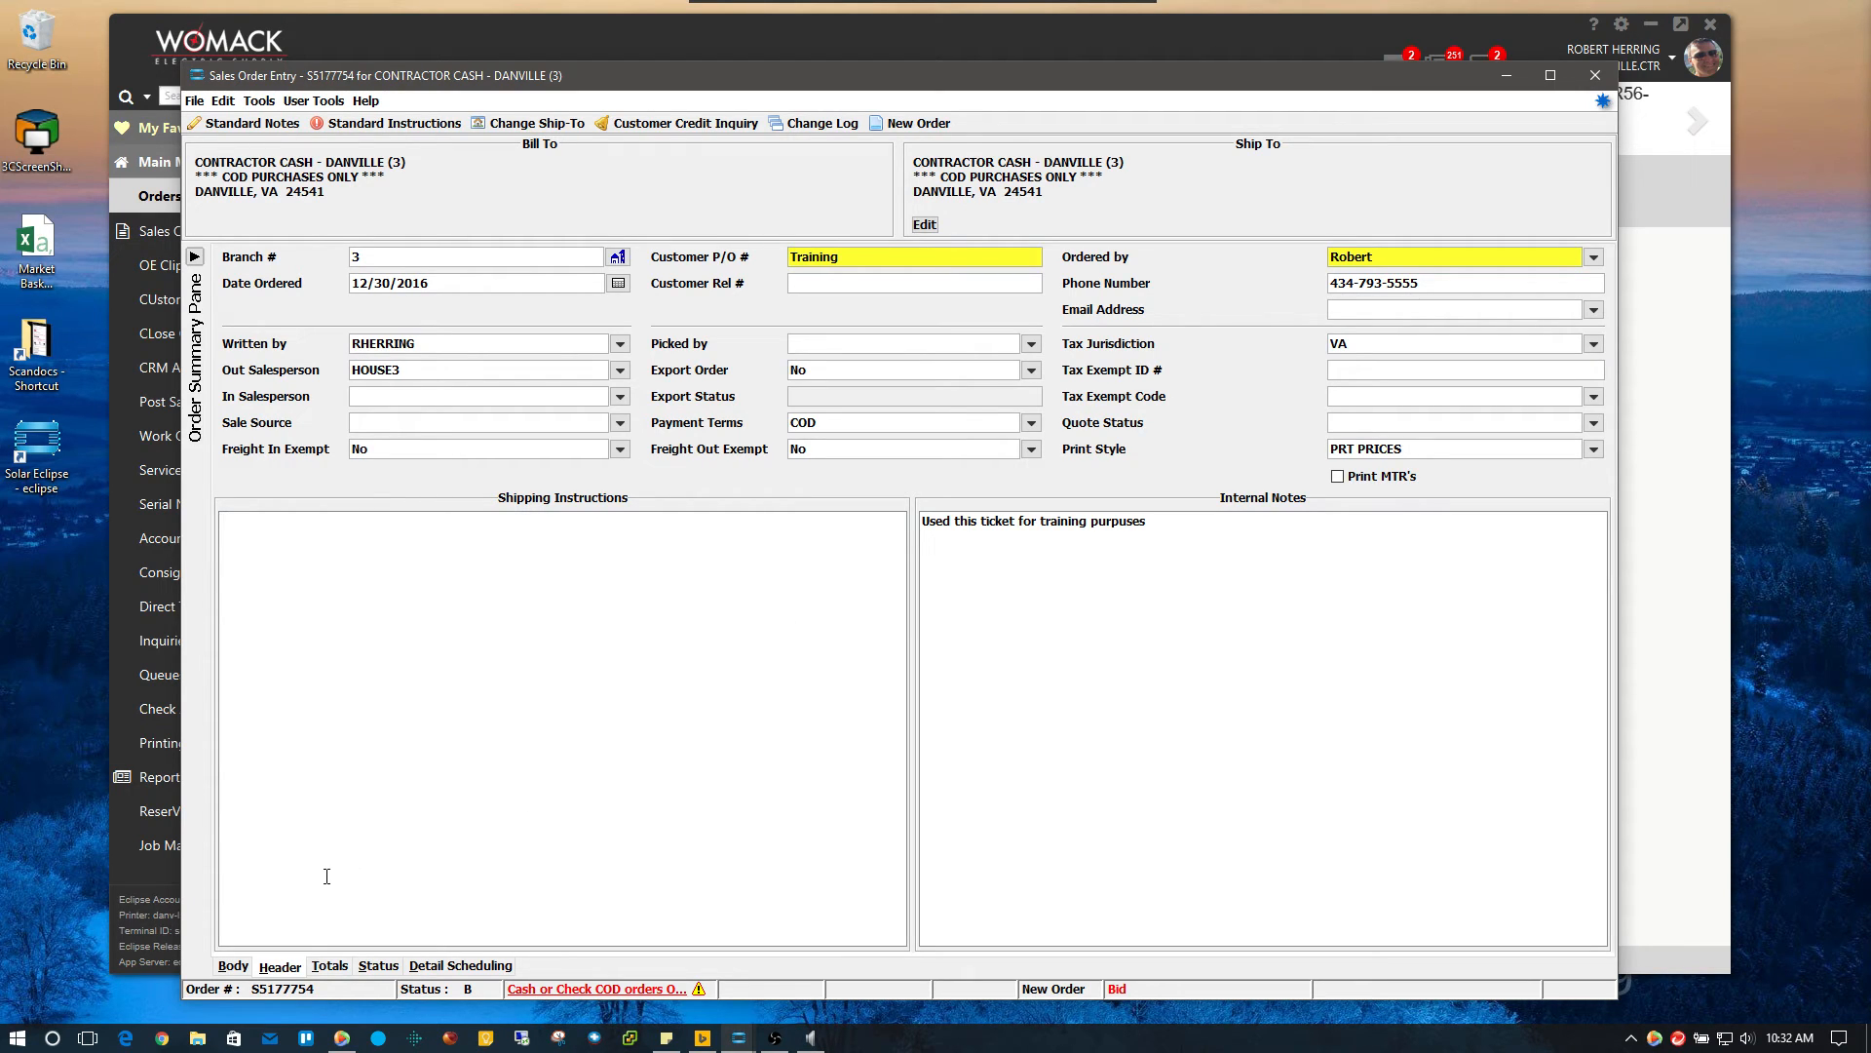
Review the bid's totals, then its status details: branch 3, order status Bid, ship via PU-PICK UP
left_click(329, 964)
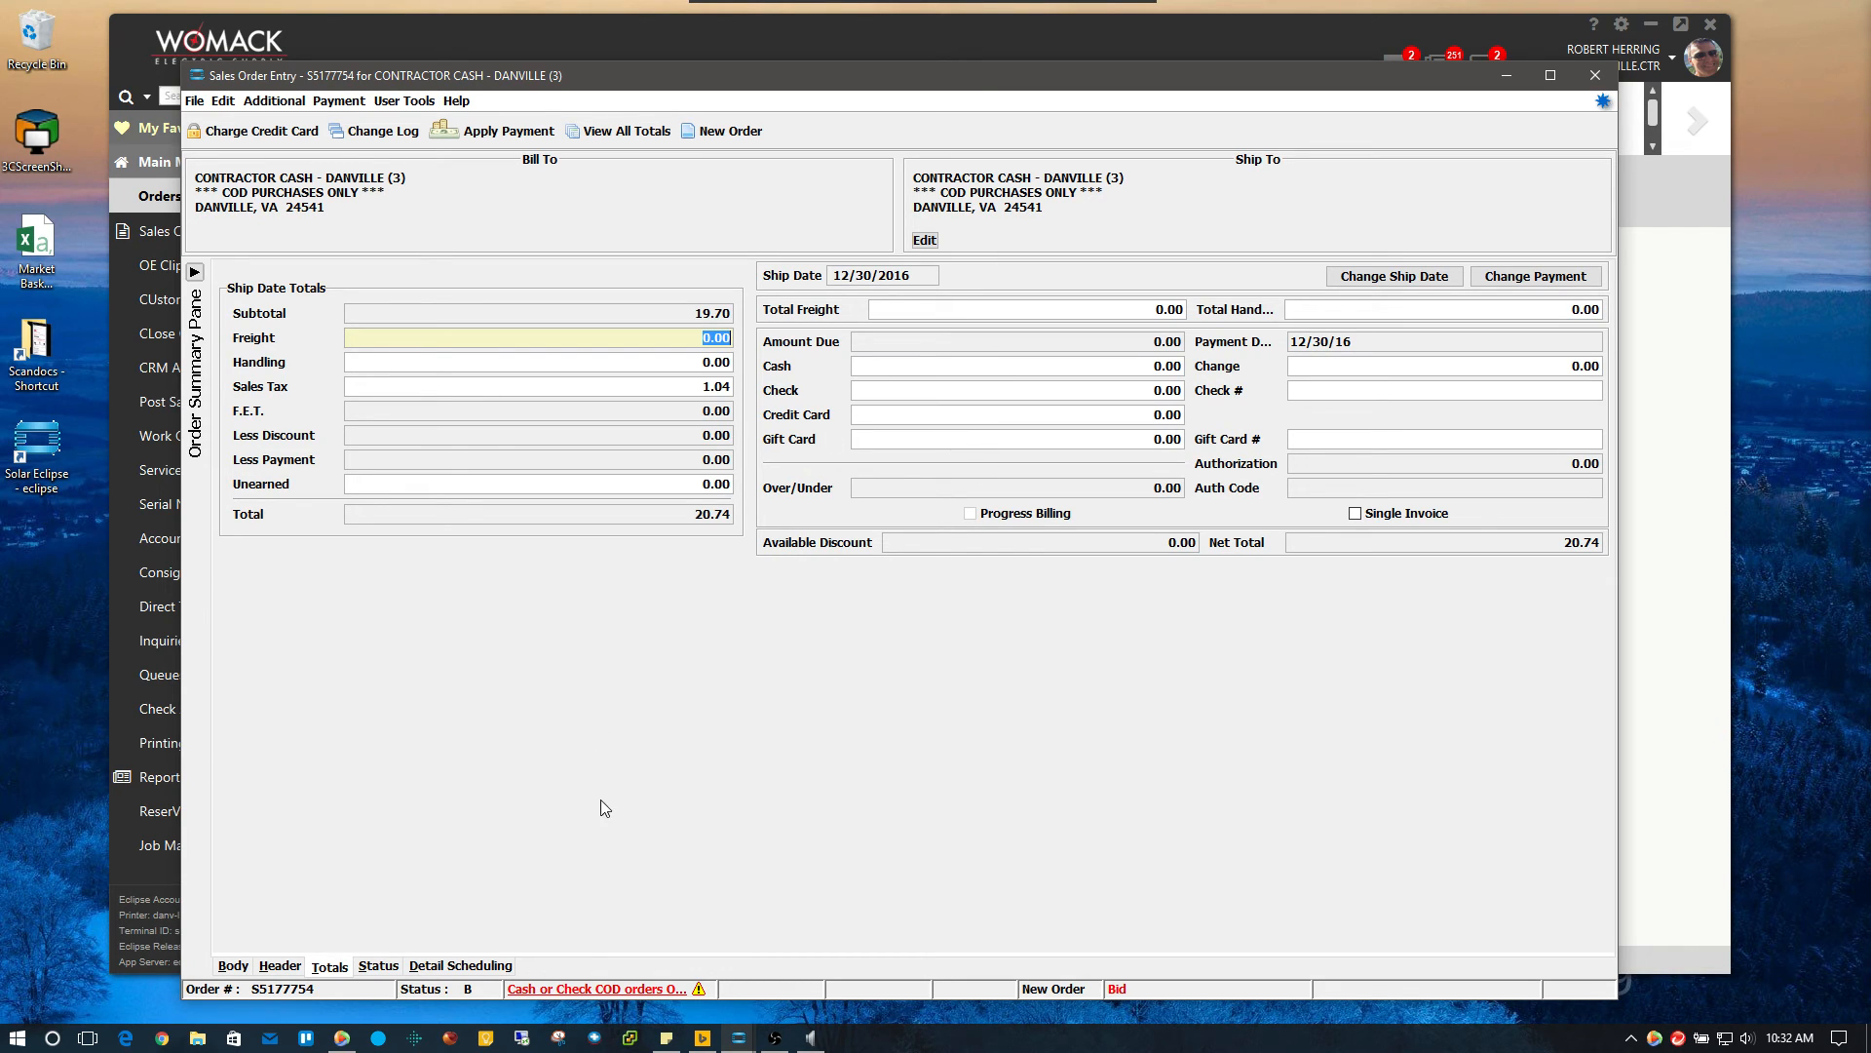
left_click(371, 968)
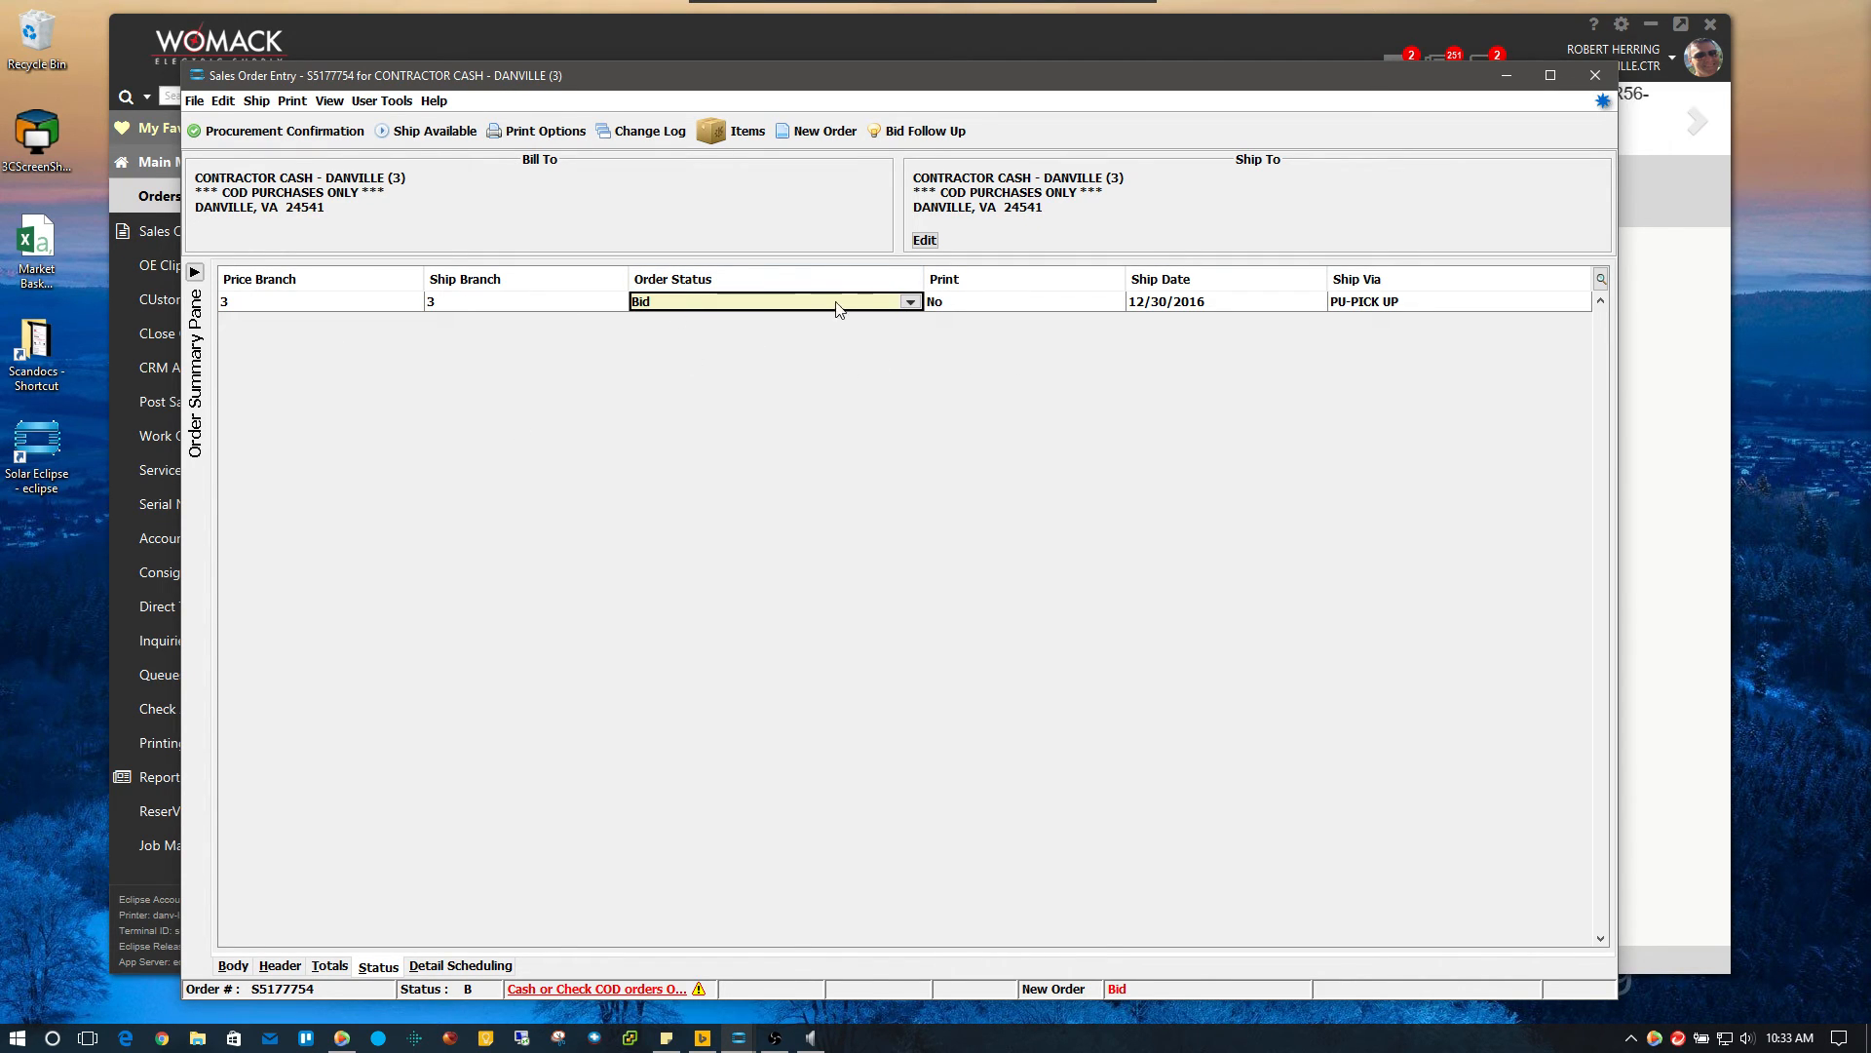
left_click(910, 302)
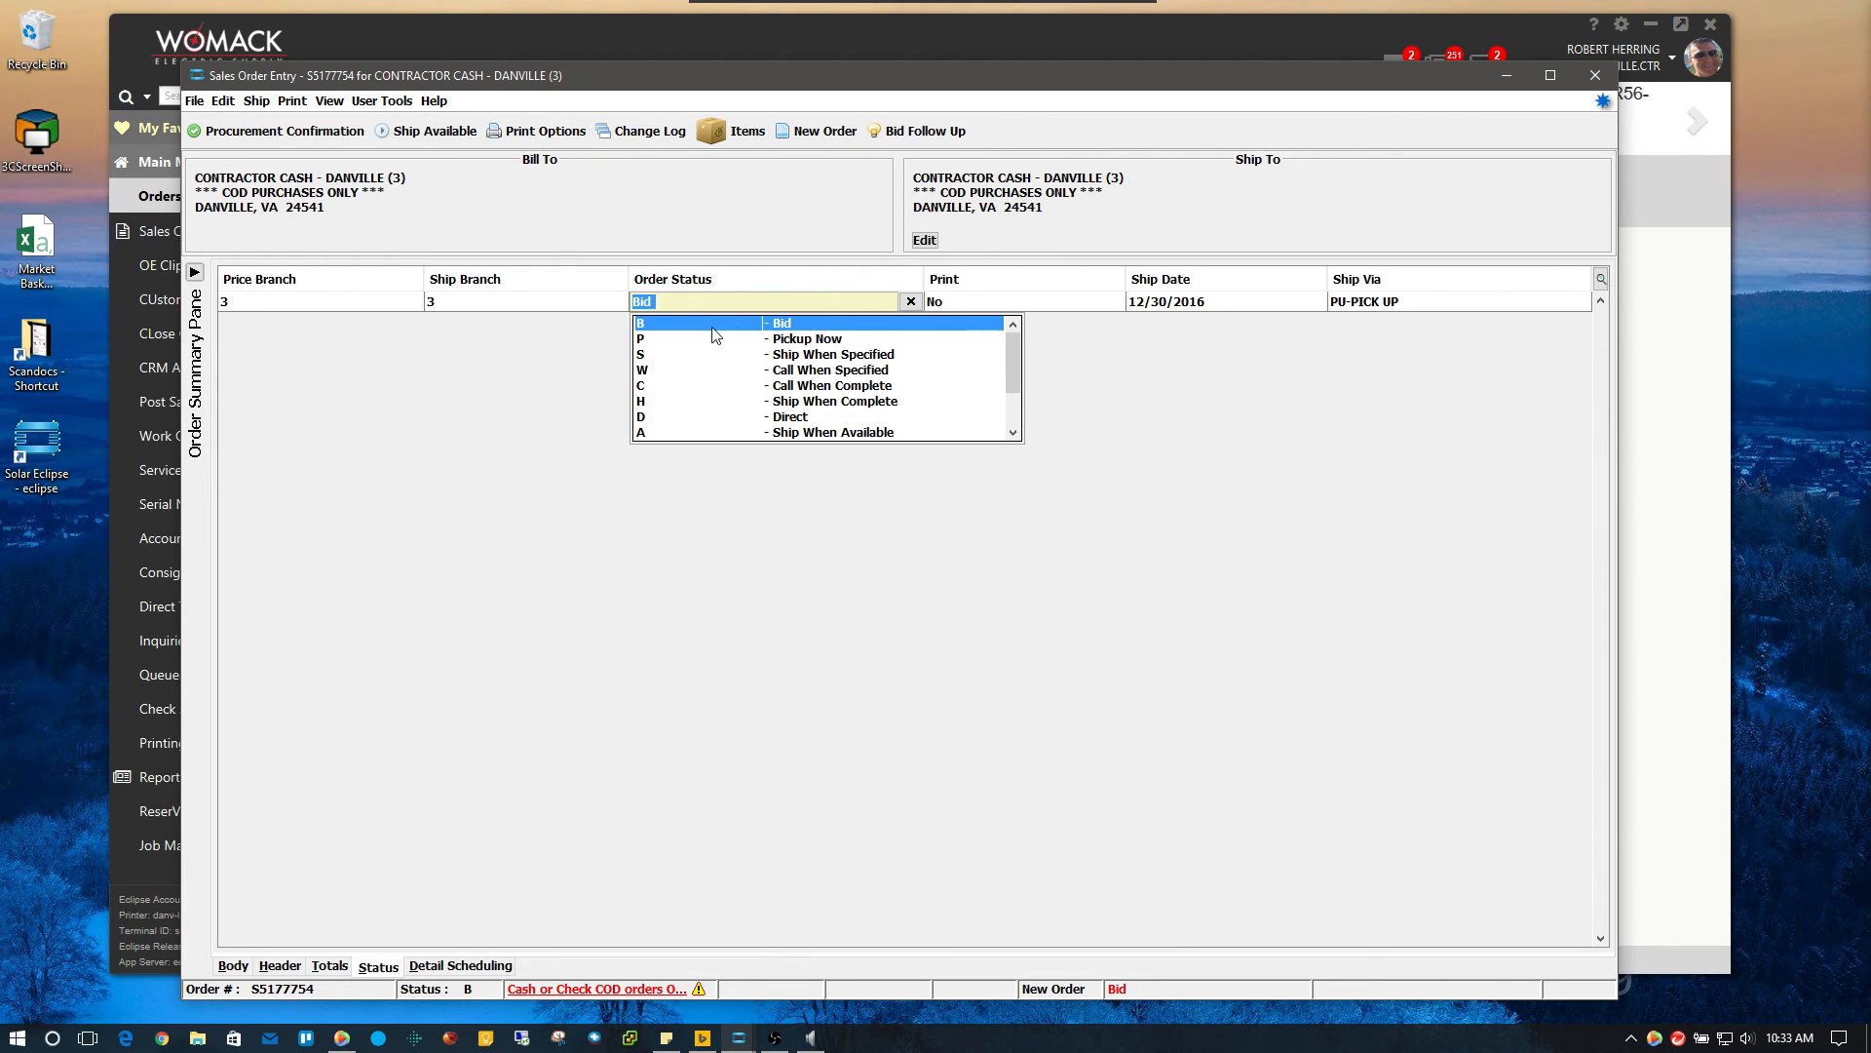
left_click(843, 325)
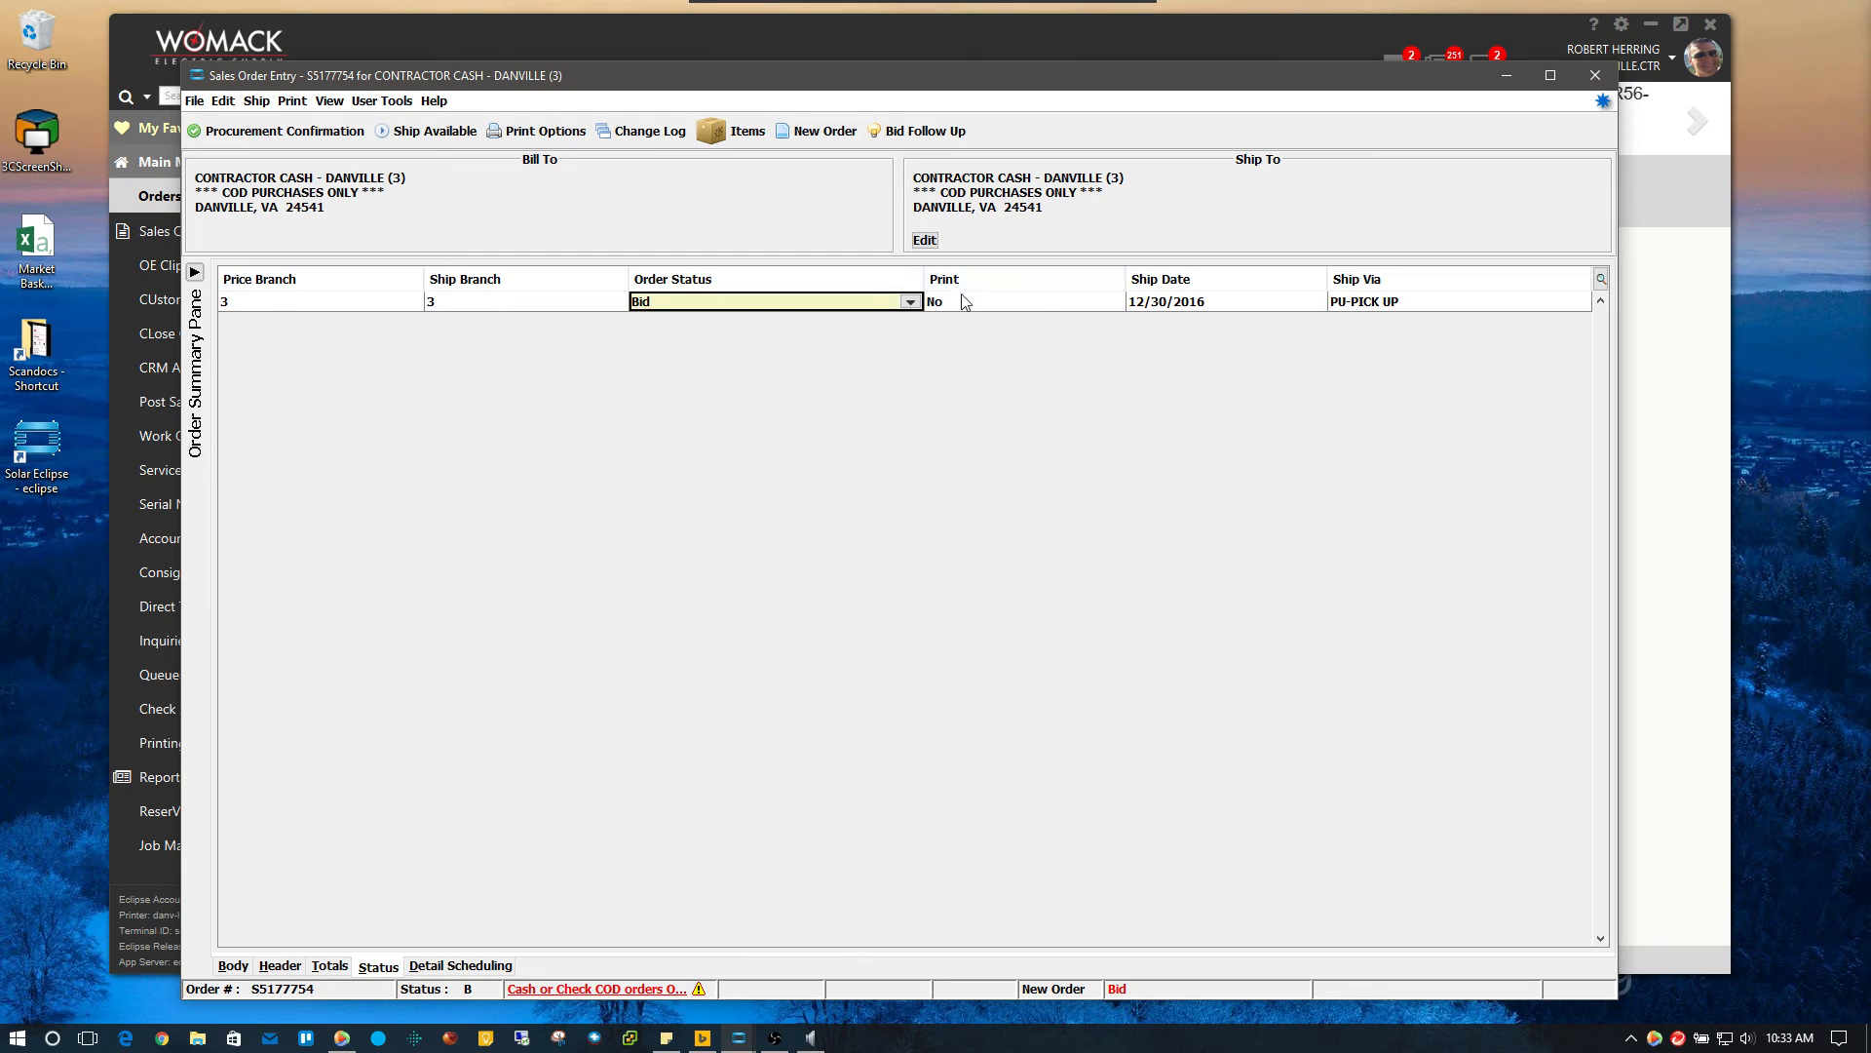
left_click(1022, 304)
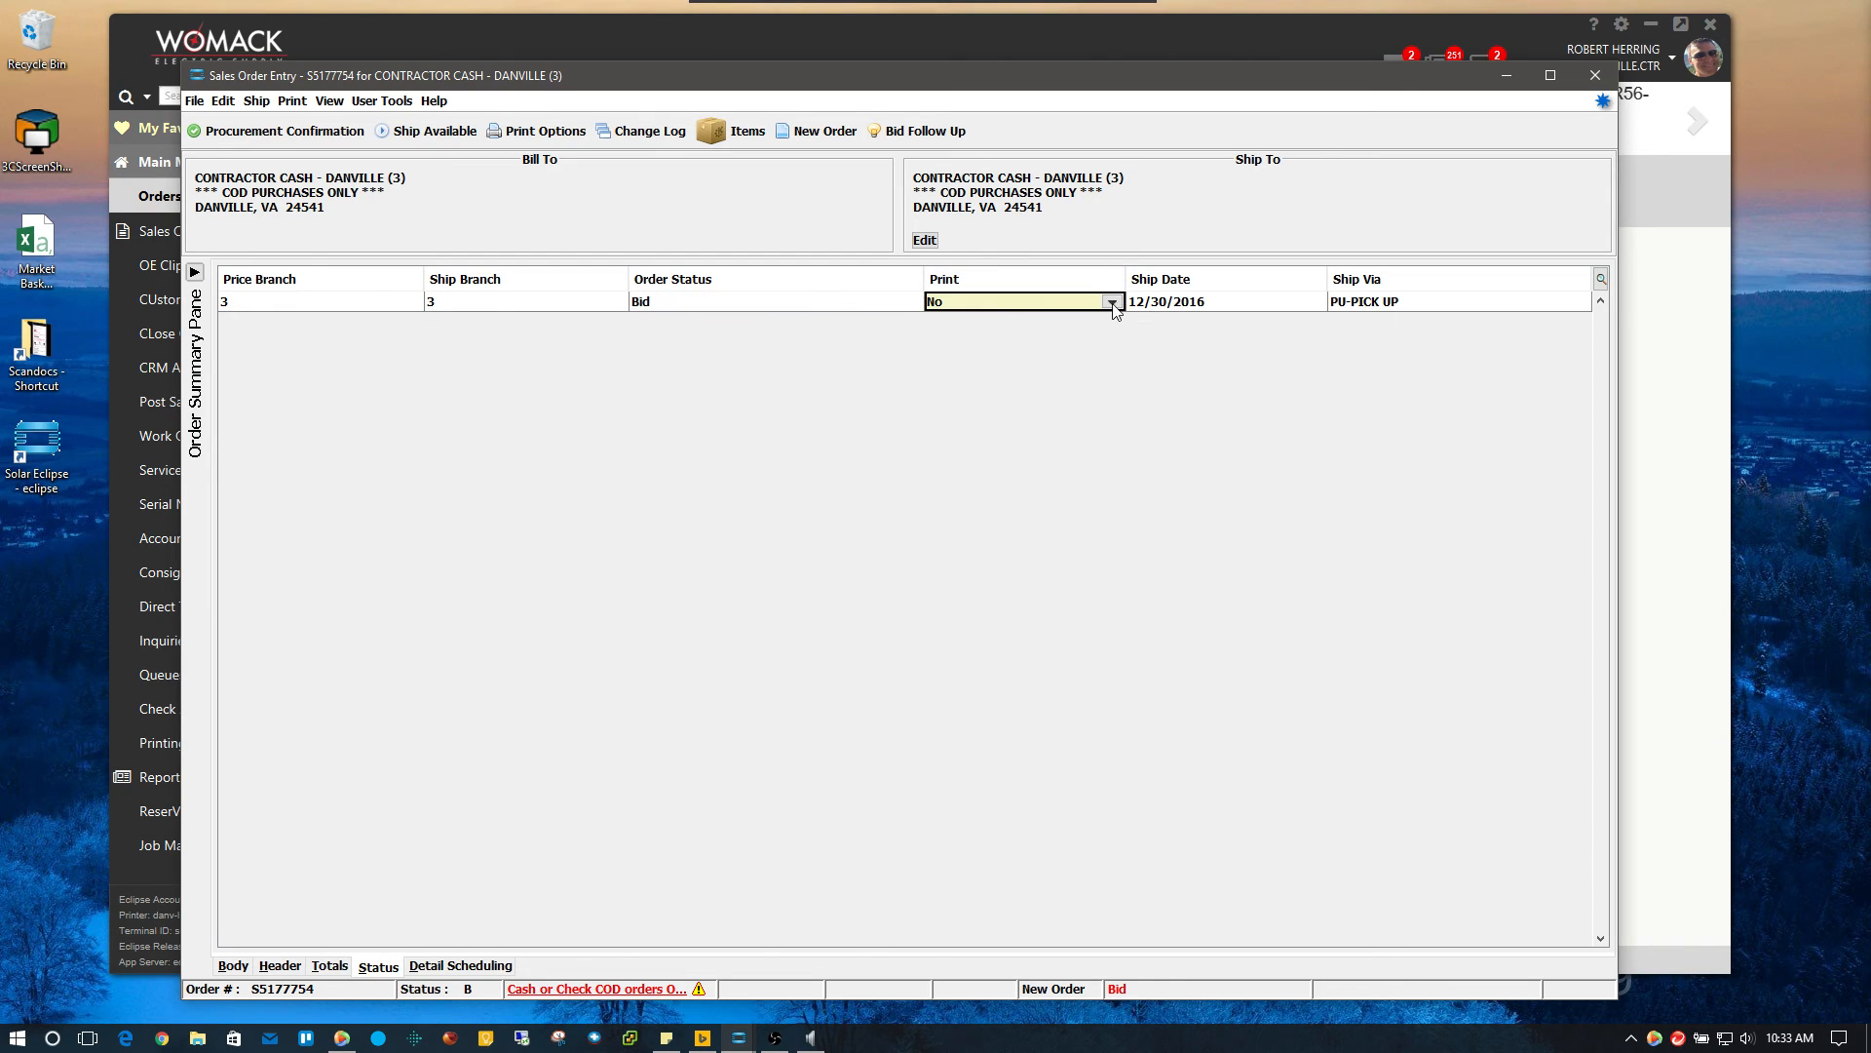
left_click(1112, 302)
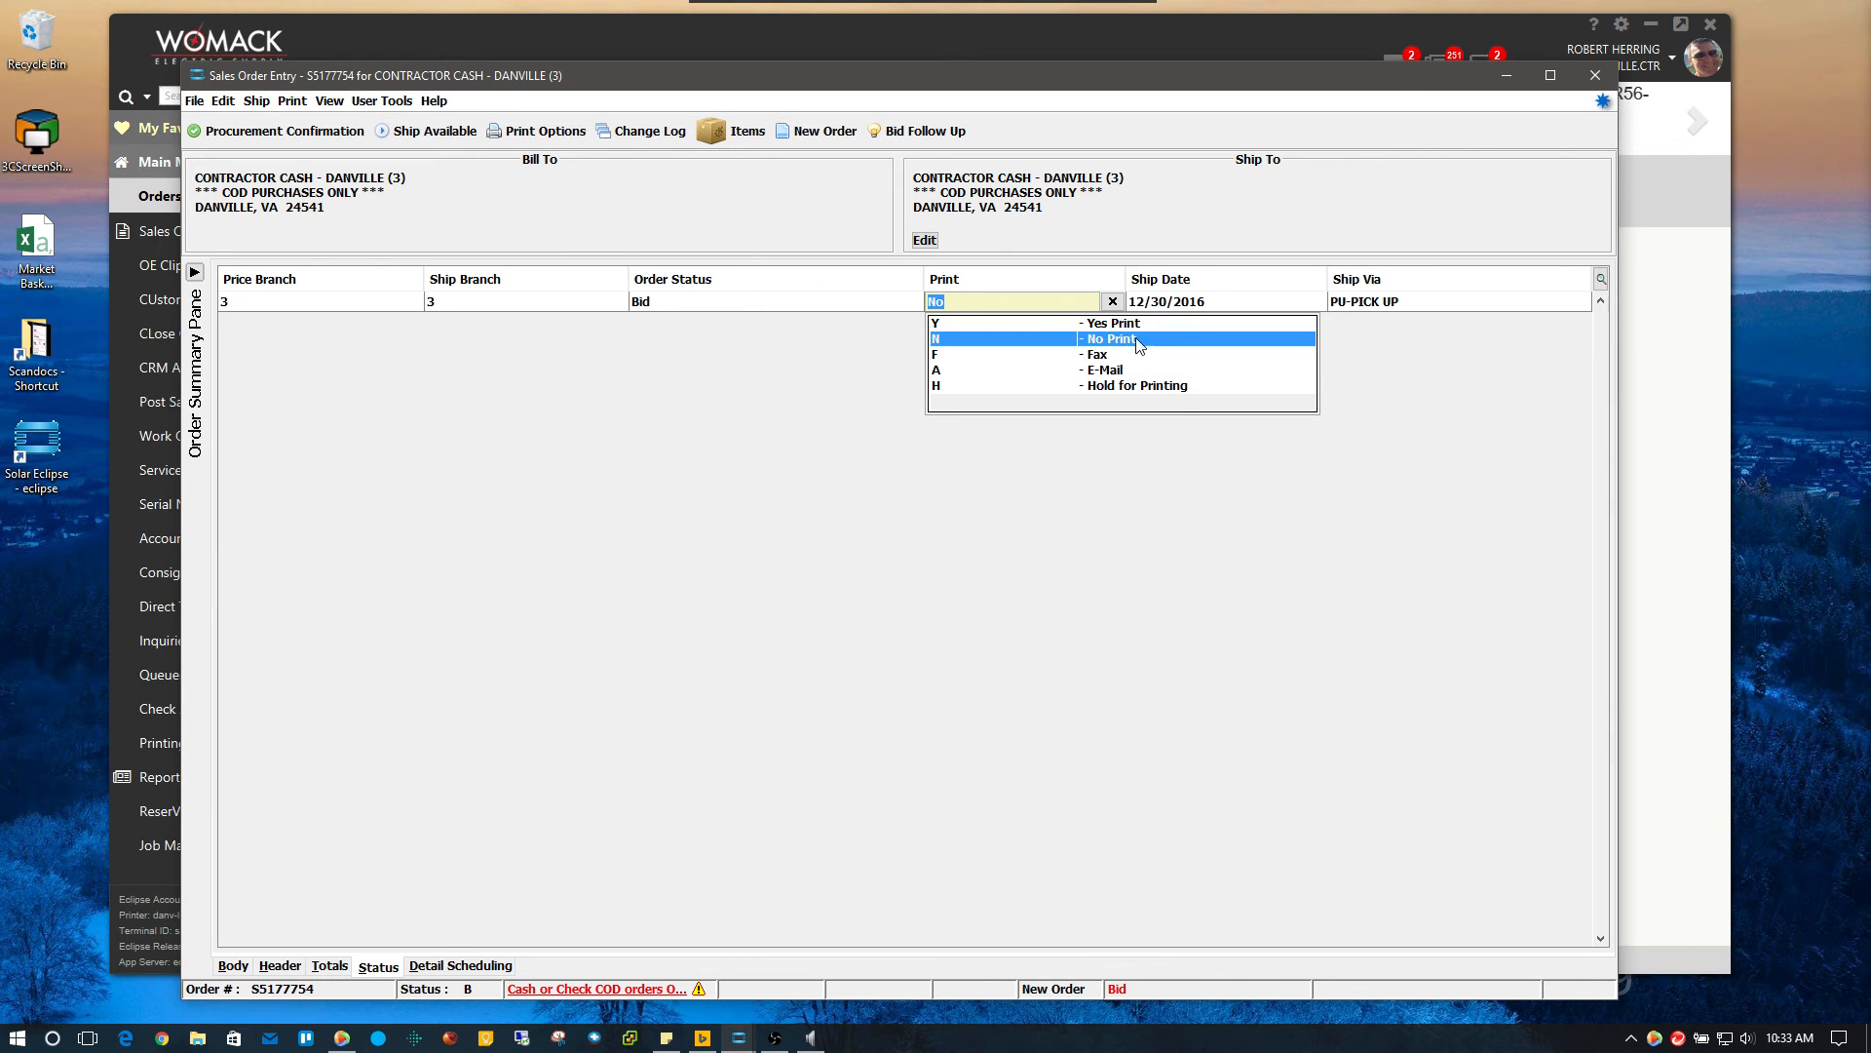
left_click(1093, 340)
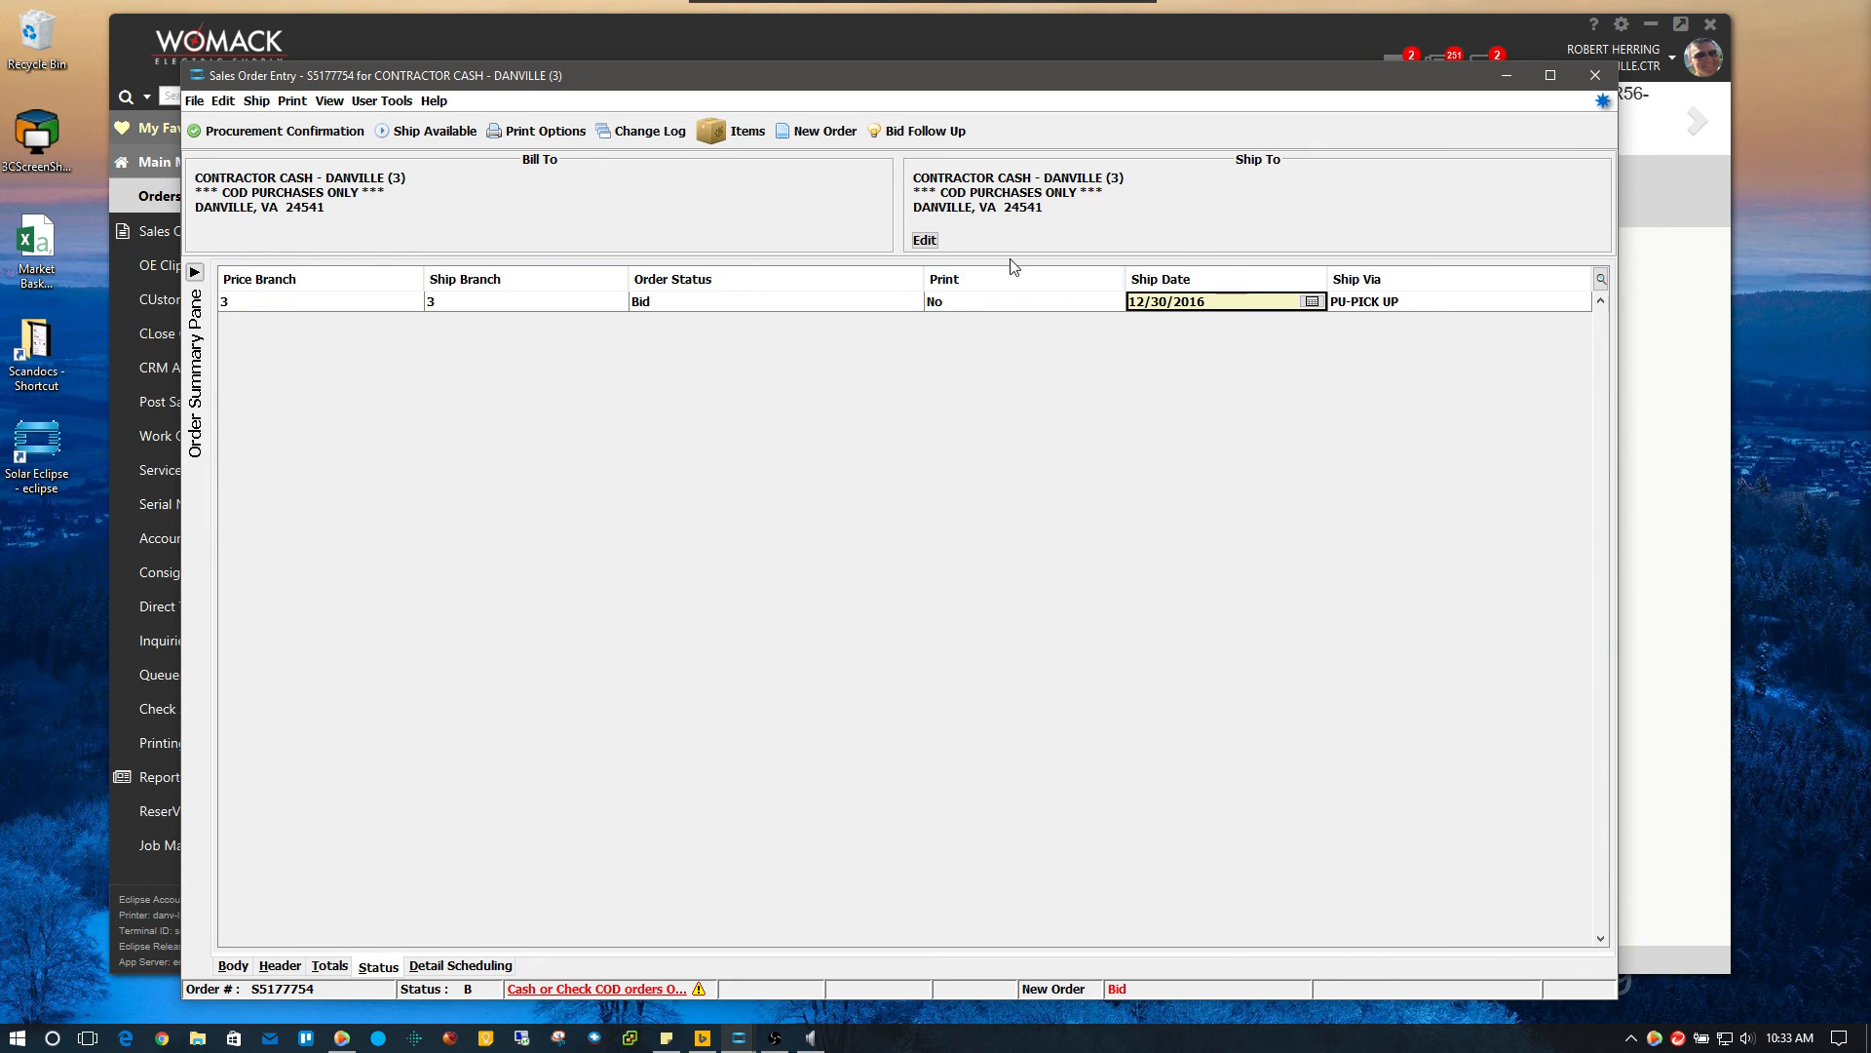
left_click(1599, 86)
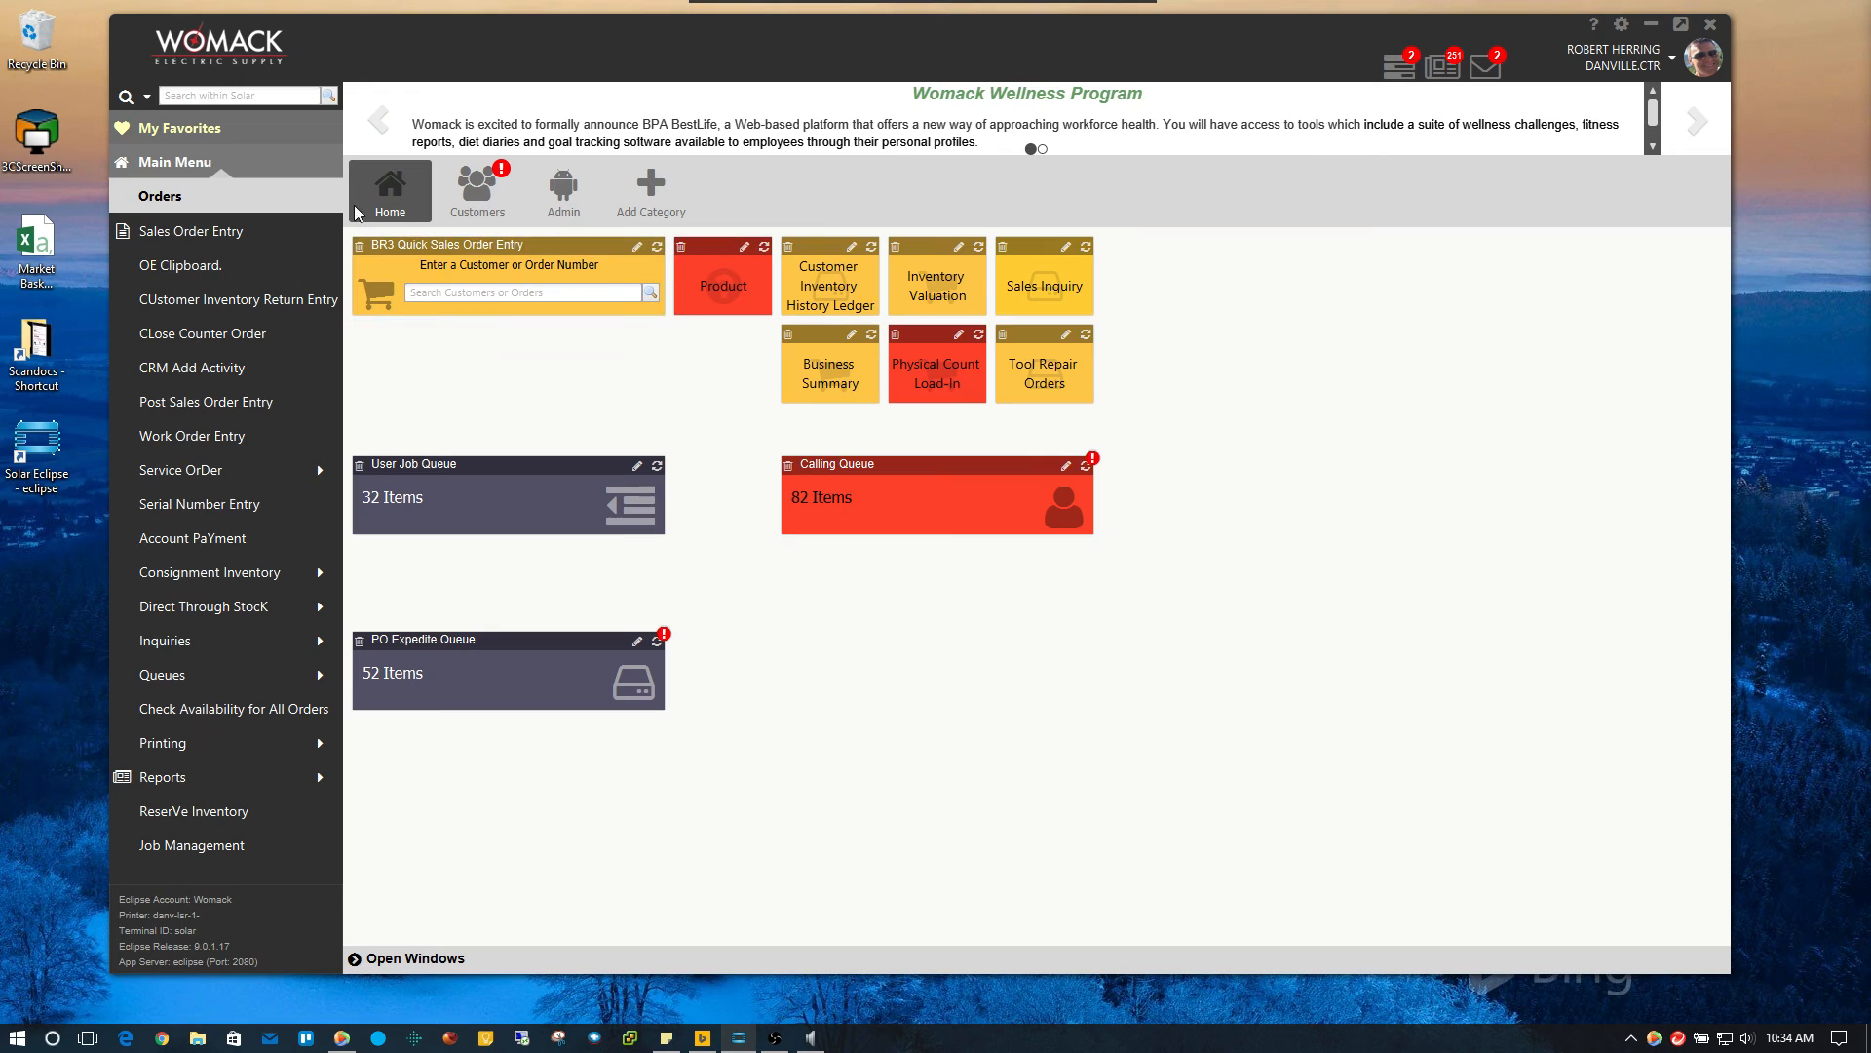
Start a new Sales Order Entry session from Main Menu > Orders
left_click(185, 164)
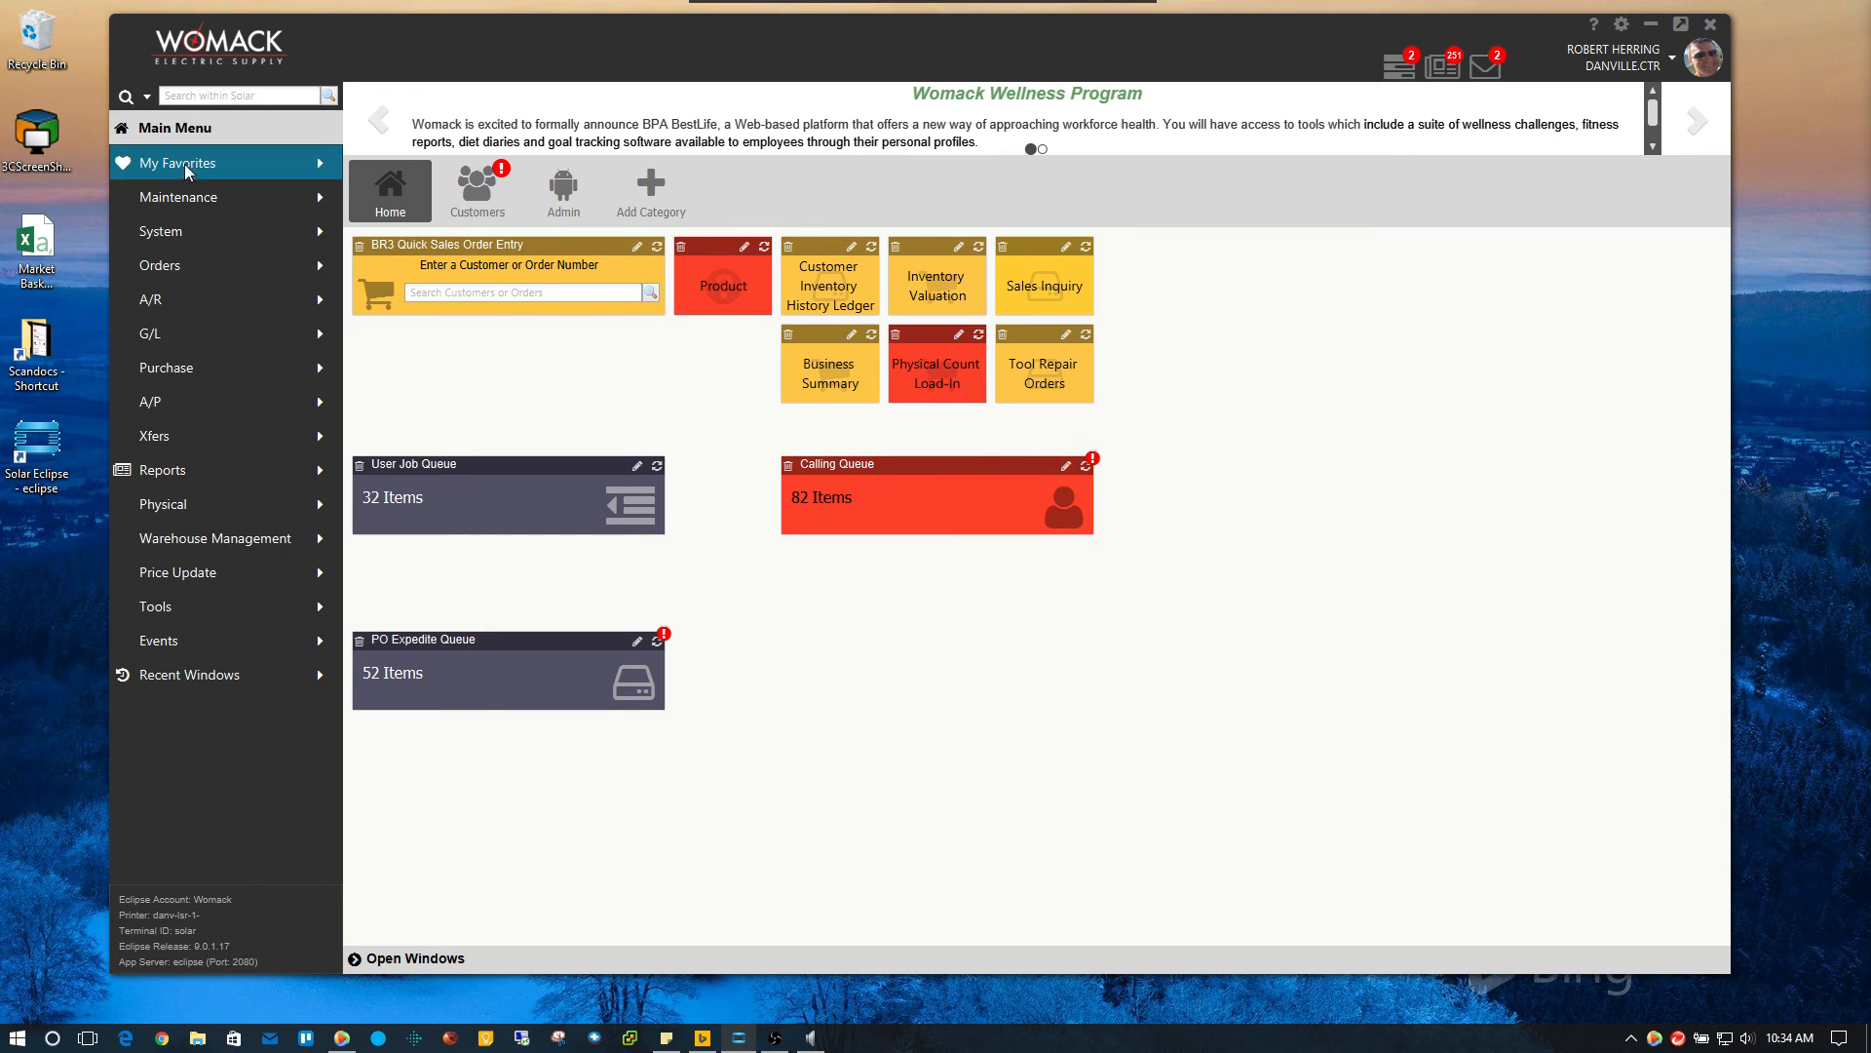
left_click(185, 265)
left_click(191, 229)
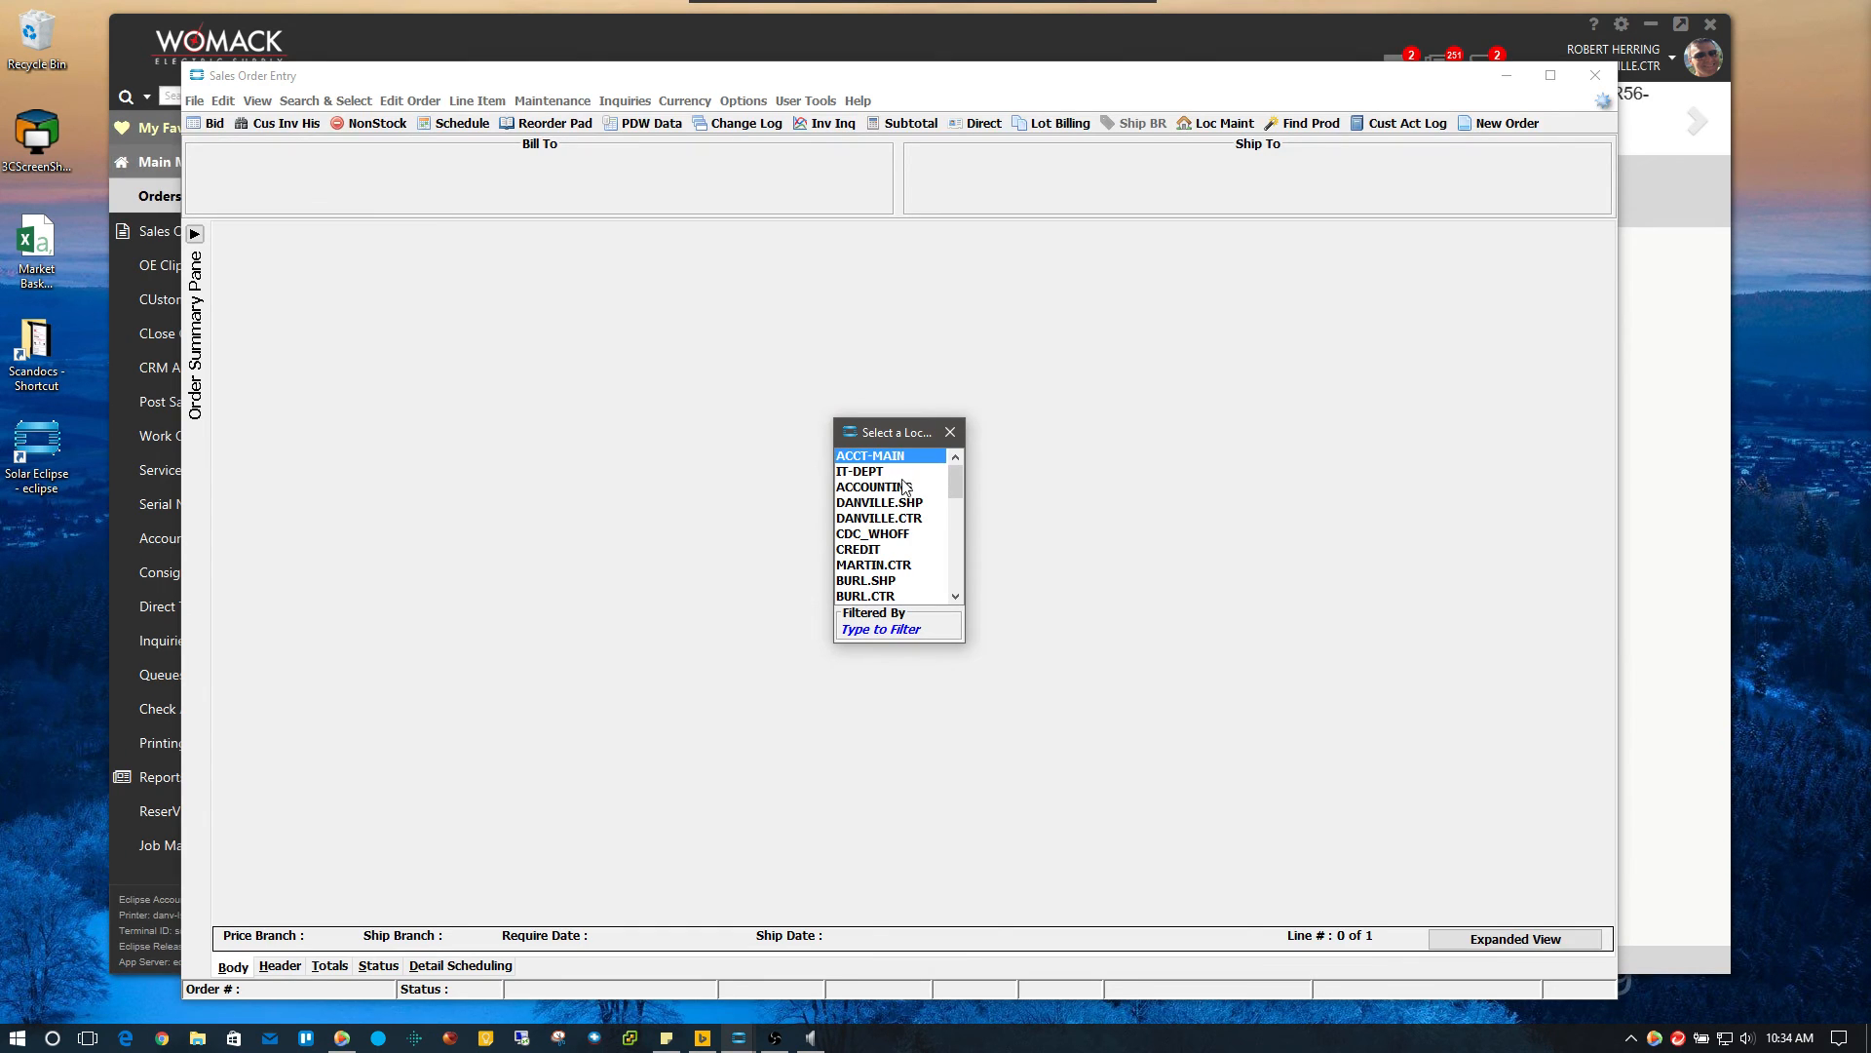
Choose location DANVILLE.CTR and look up customer 'cont cash' as CONTRACTOR CASH - DANVILLE (3)
double_click(894, 517)
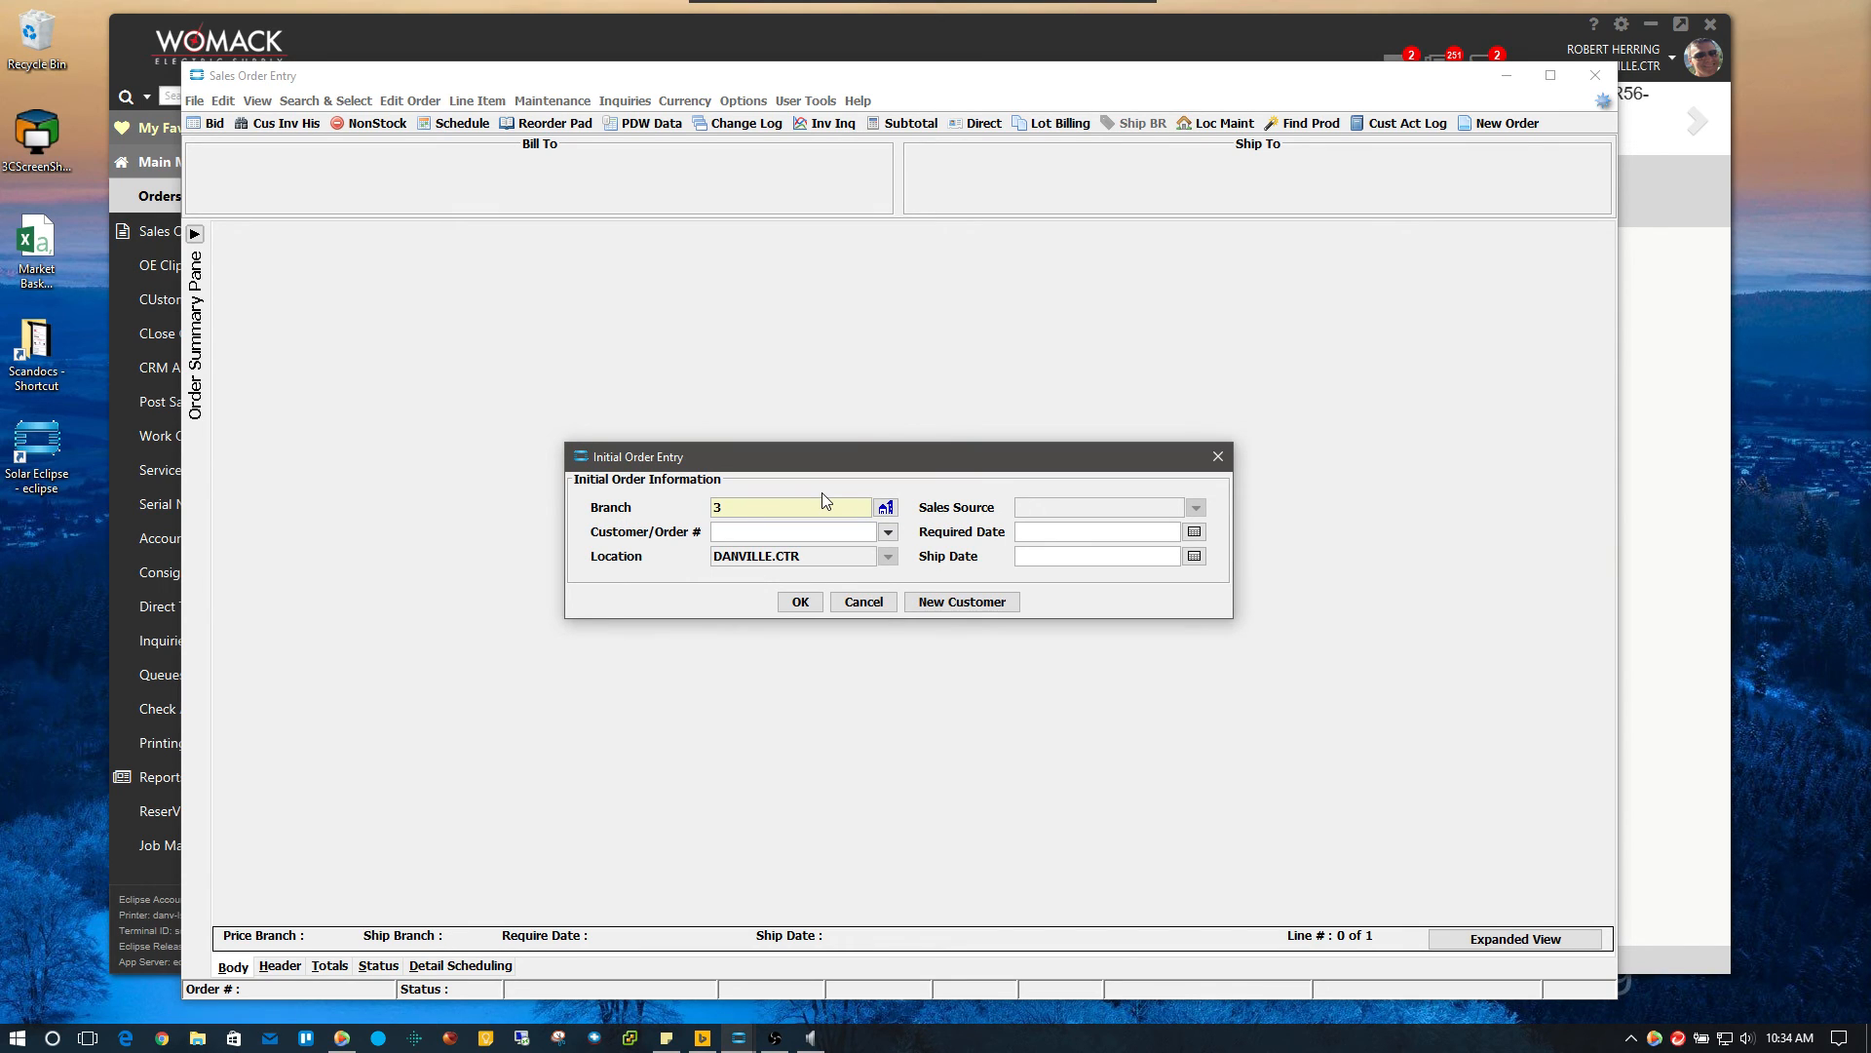
key("Tab")
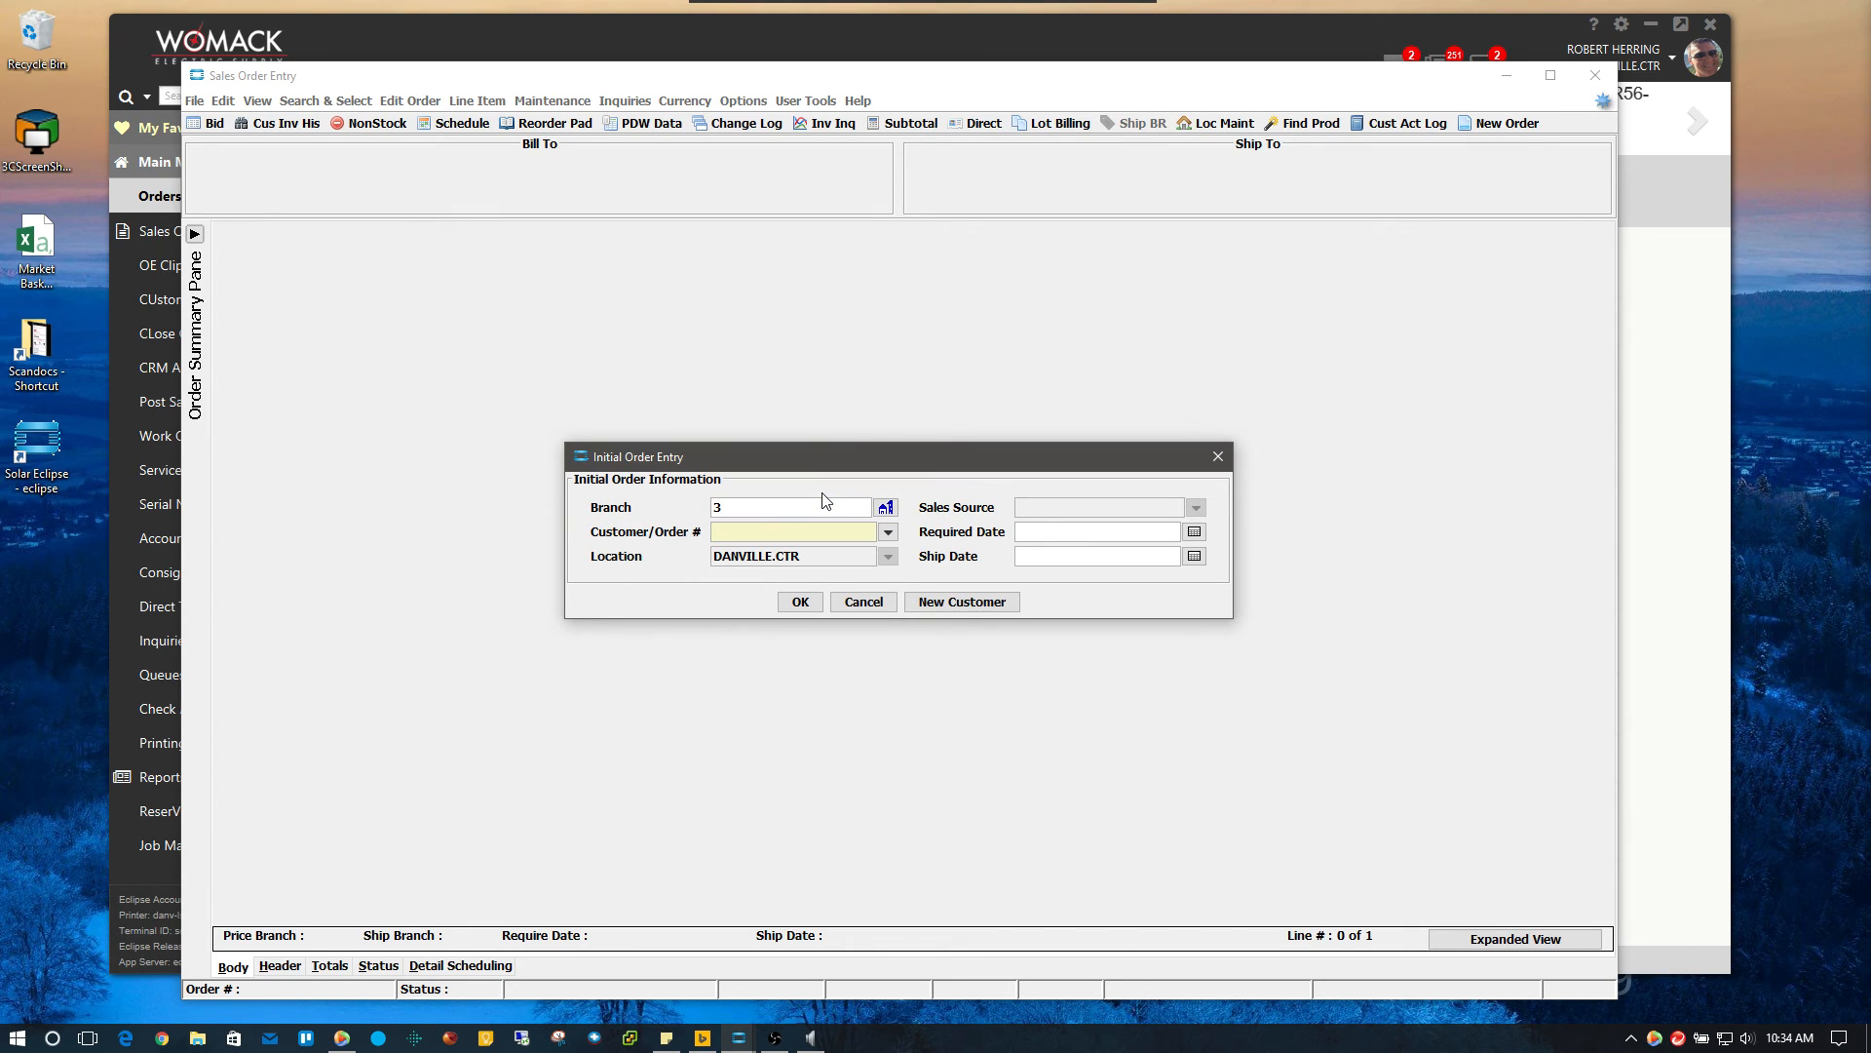
type("cont ")
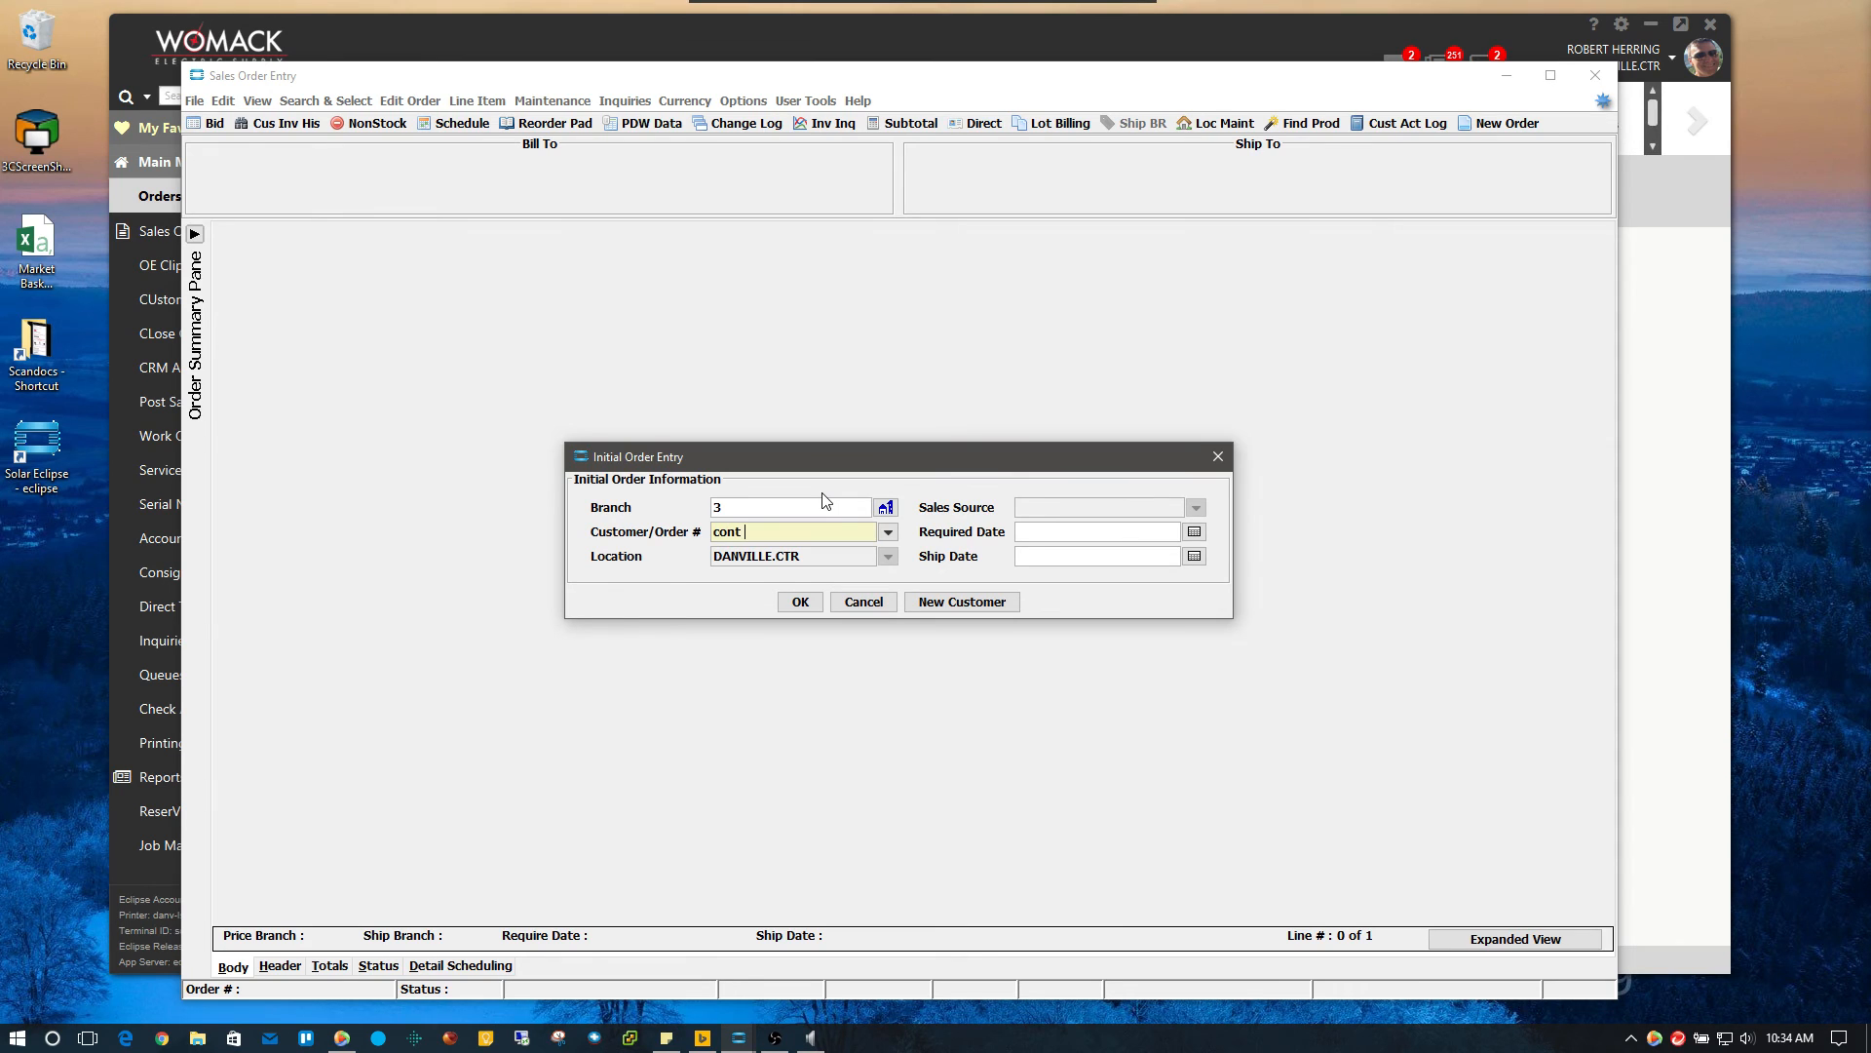
type("cash")
key("Return")
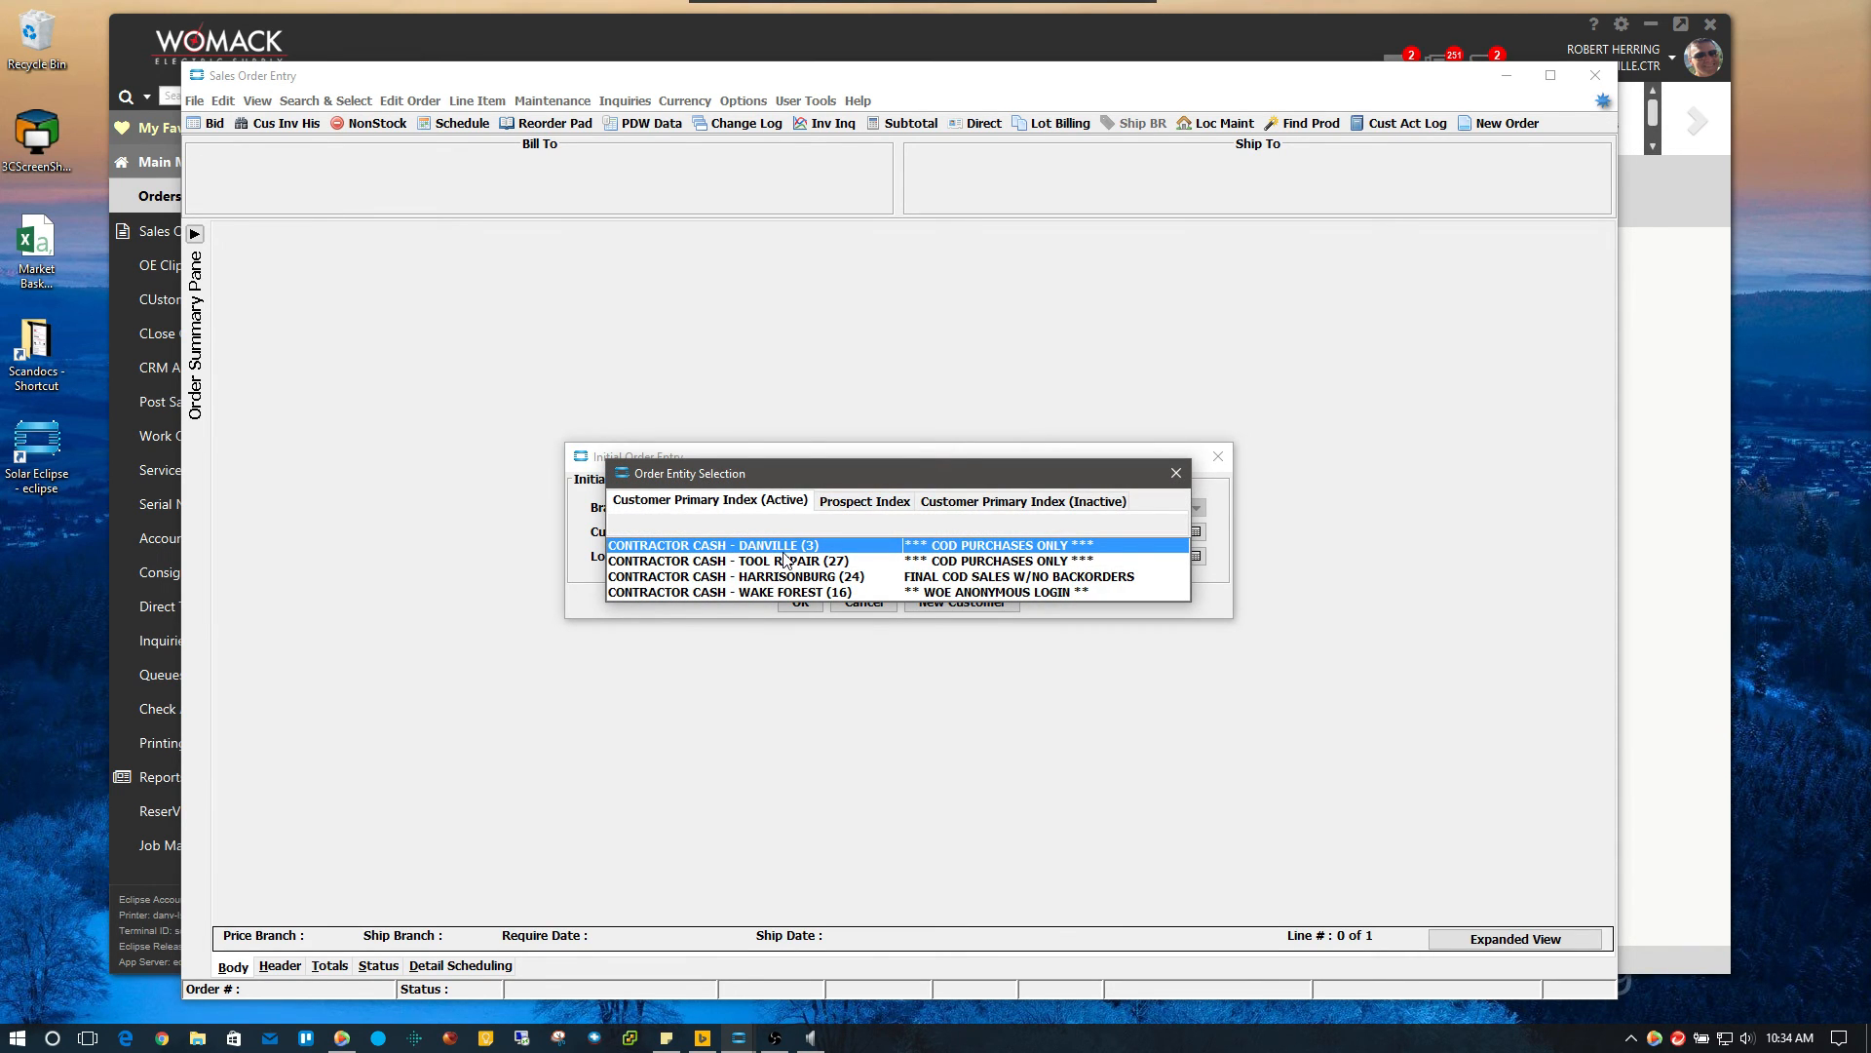
key("Return")
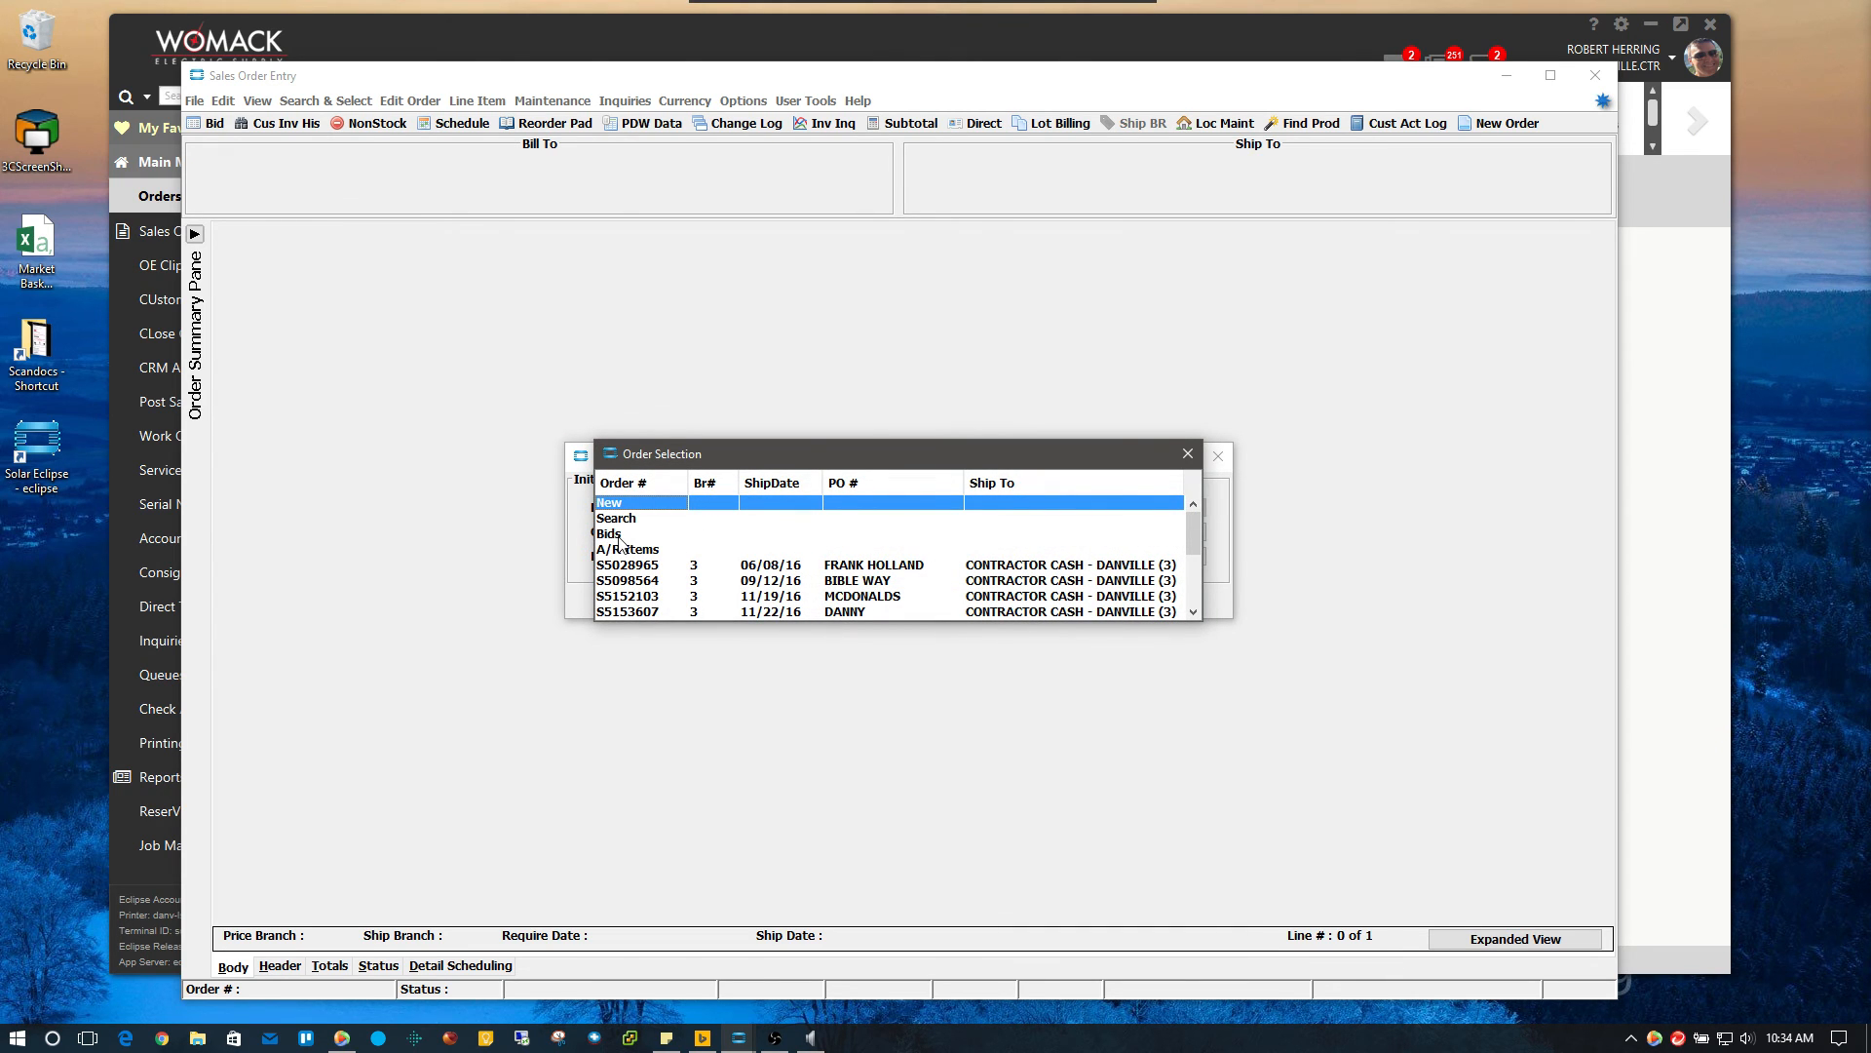
Show the customer's saved bids in Order Selection, with Training bid S5177754 first
left_click(608, 536)
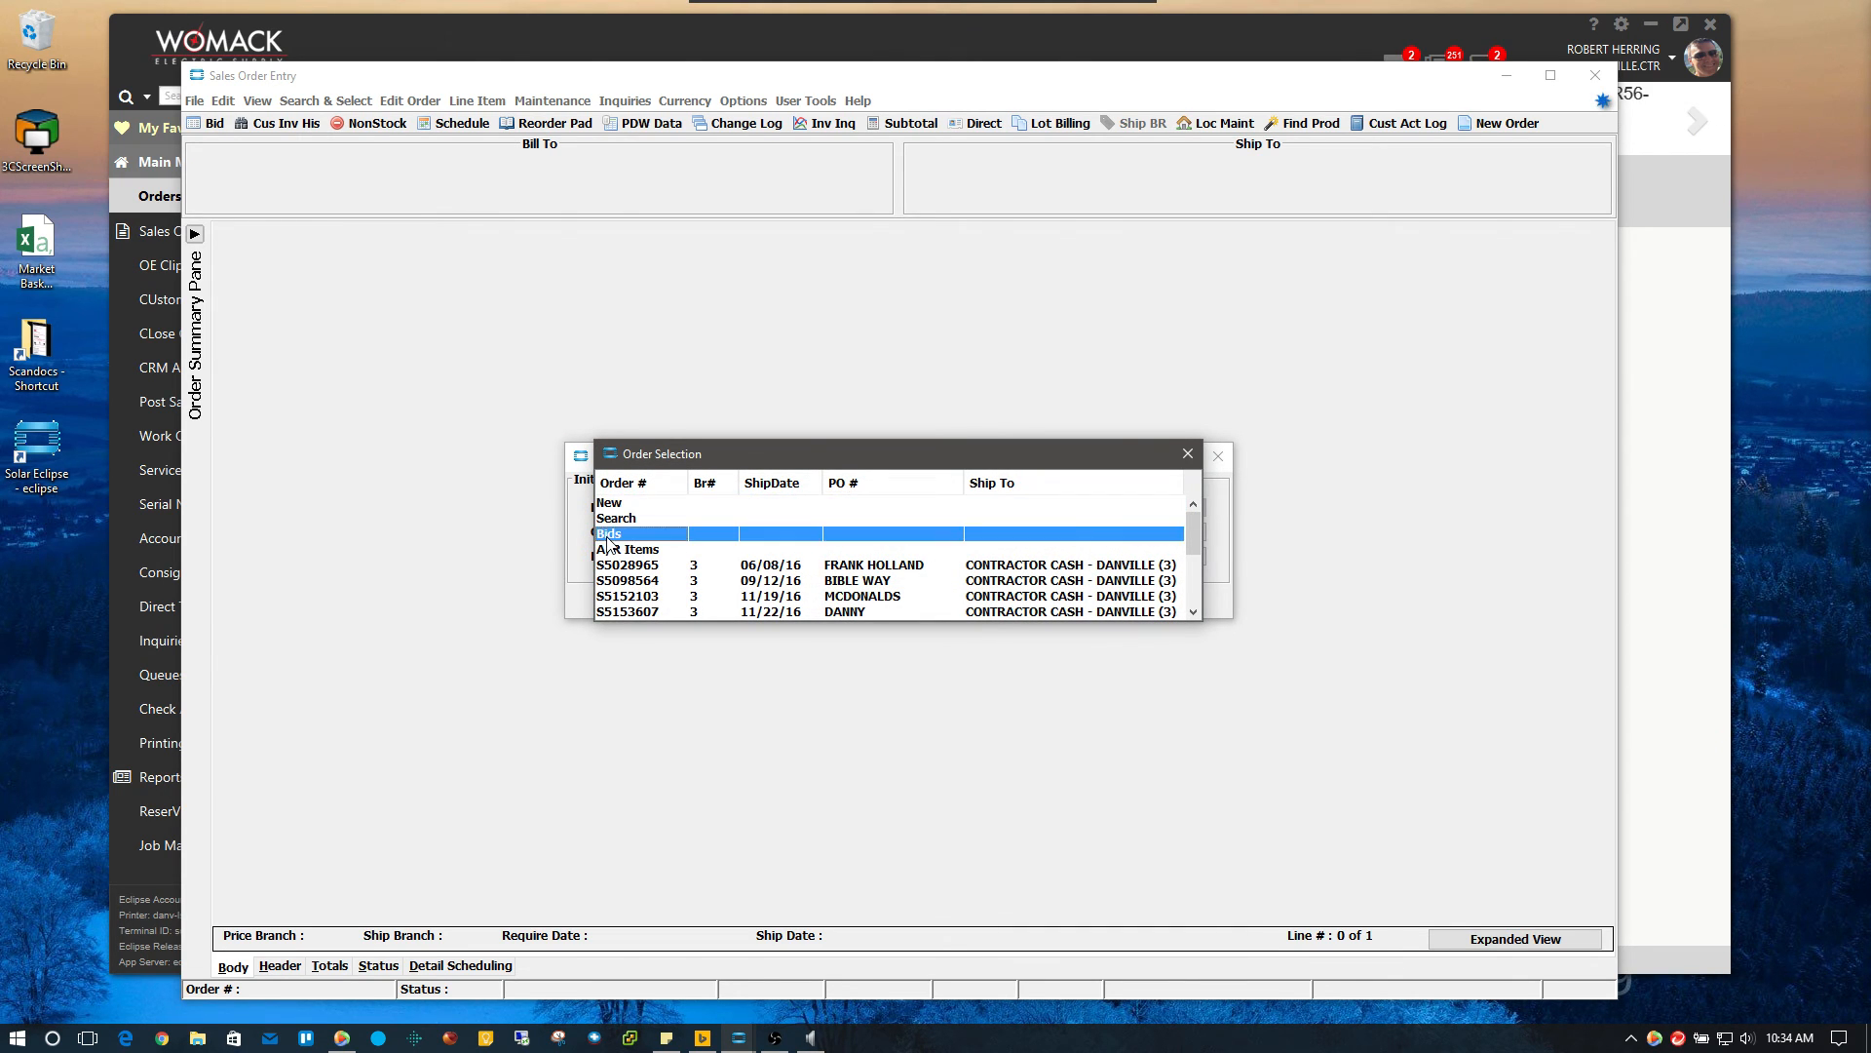
double_click(607, 536)
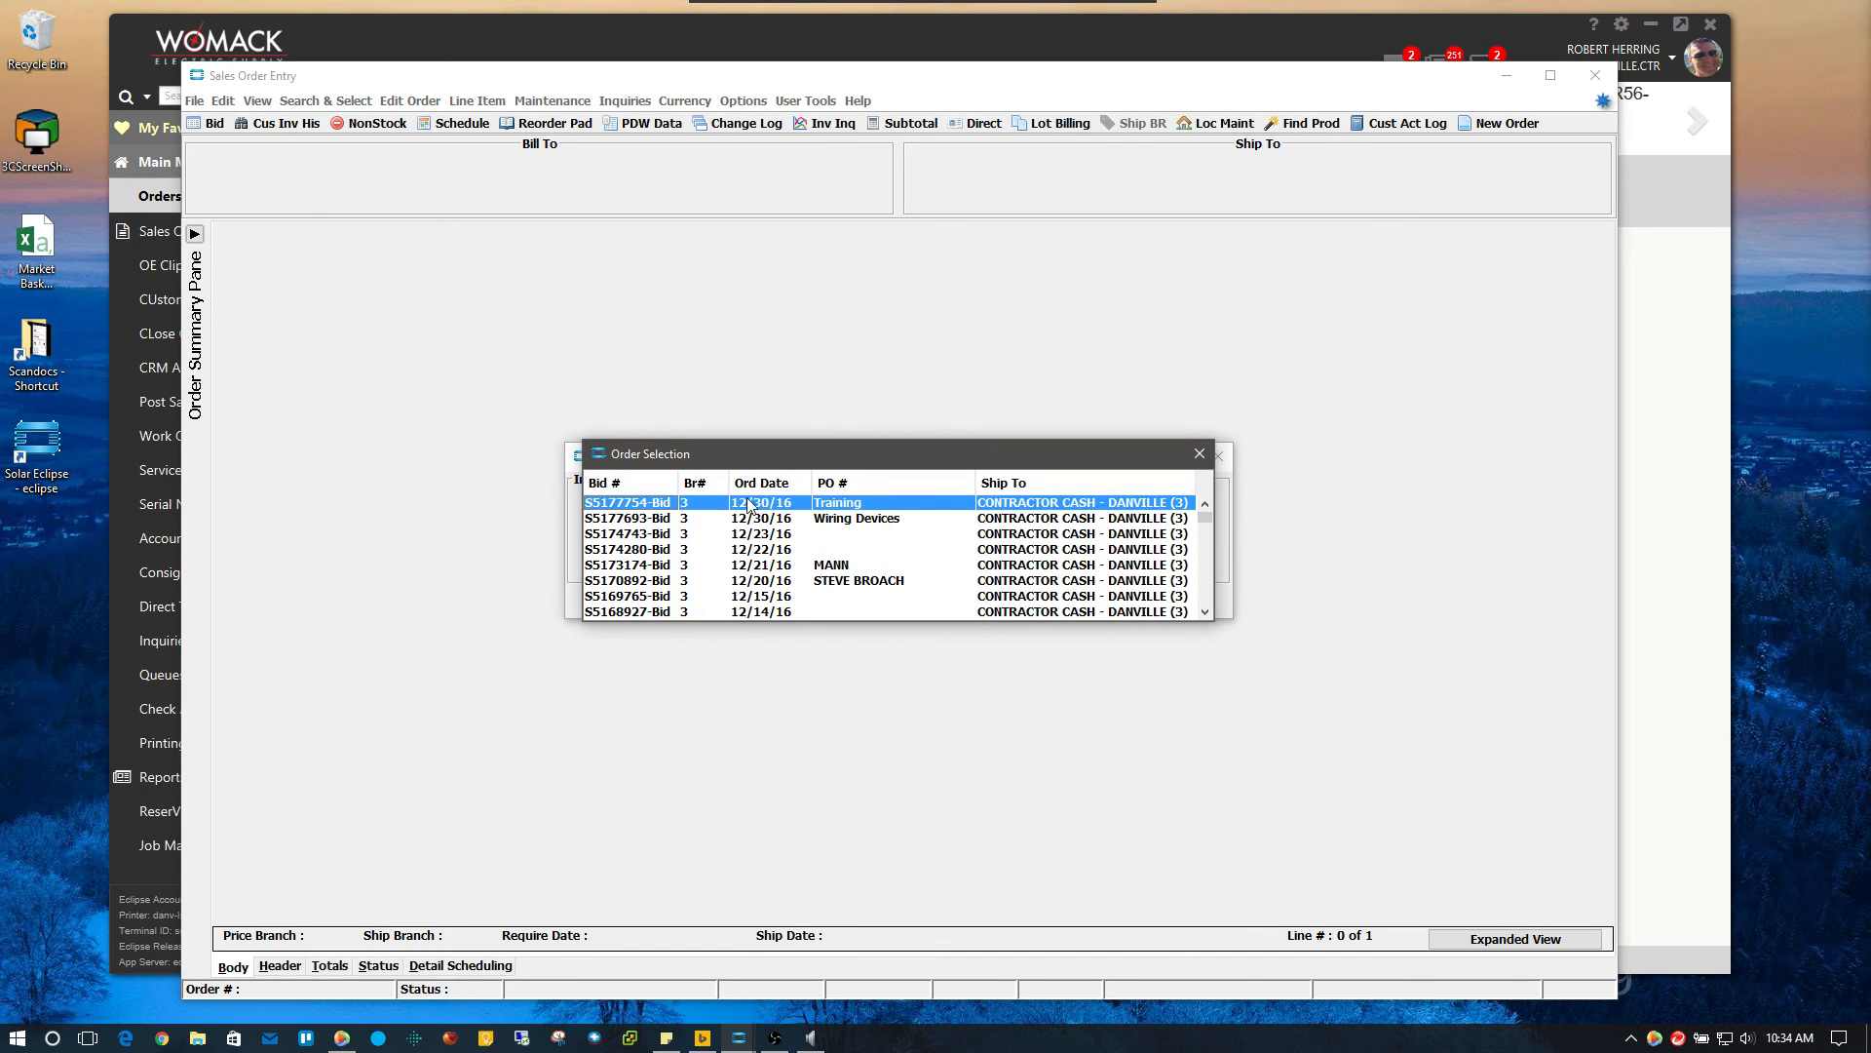
left_click(1206, 528)
mouse_move(1205, 520)
left_mouse_down()
mouse_move(1204, 603)
mouse_move(1204, 515)
left_mouse_up()
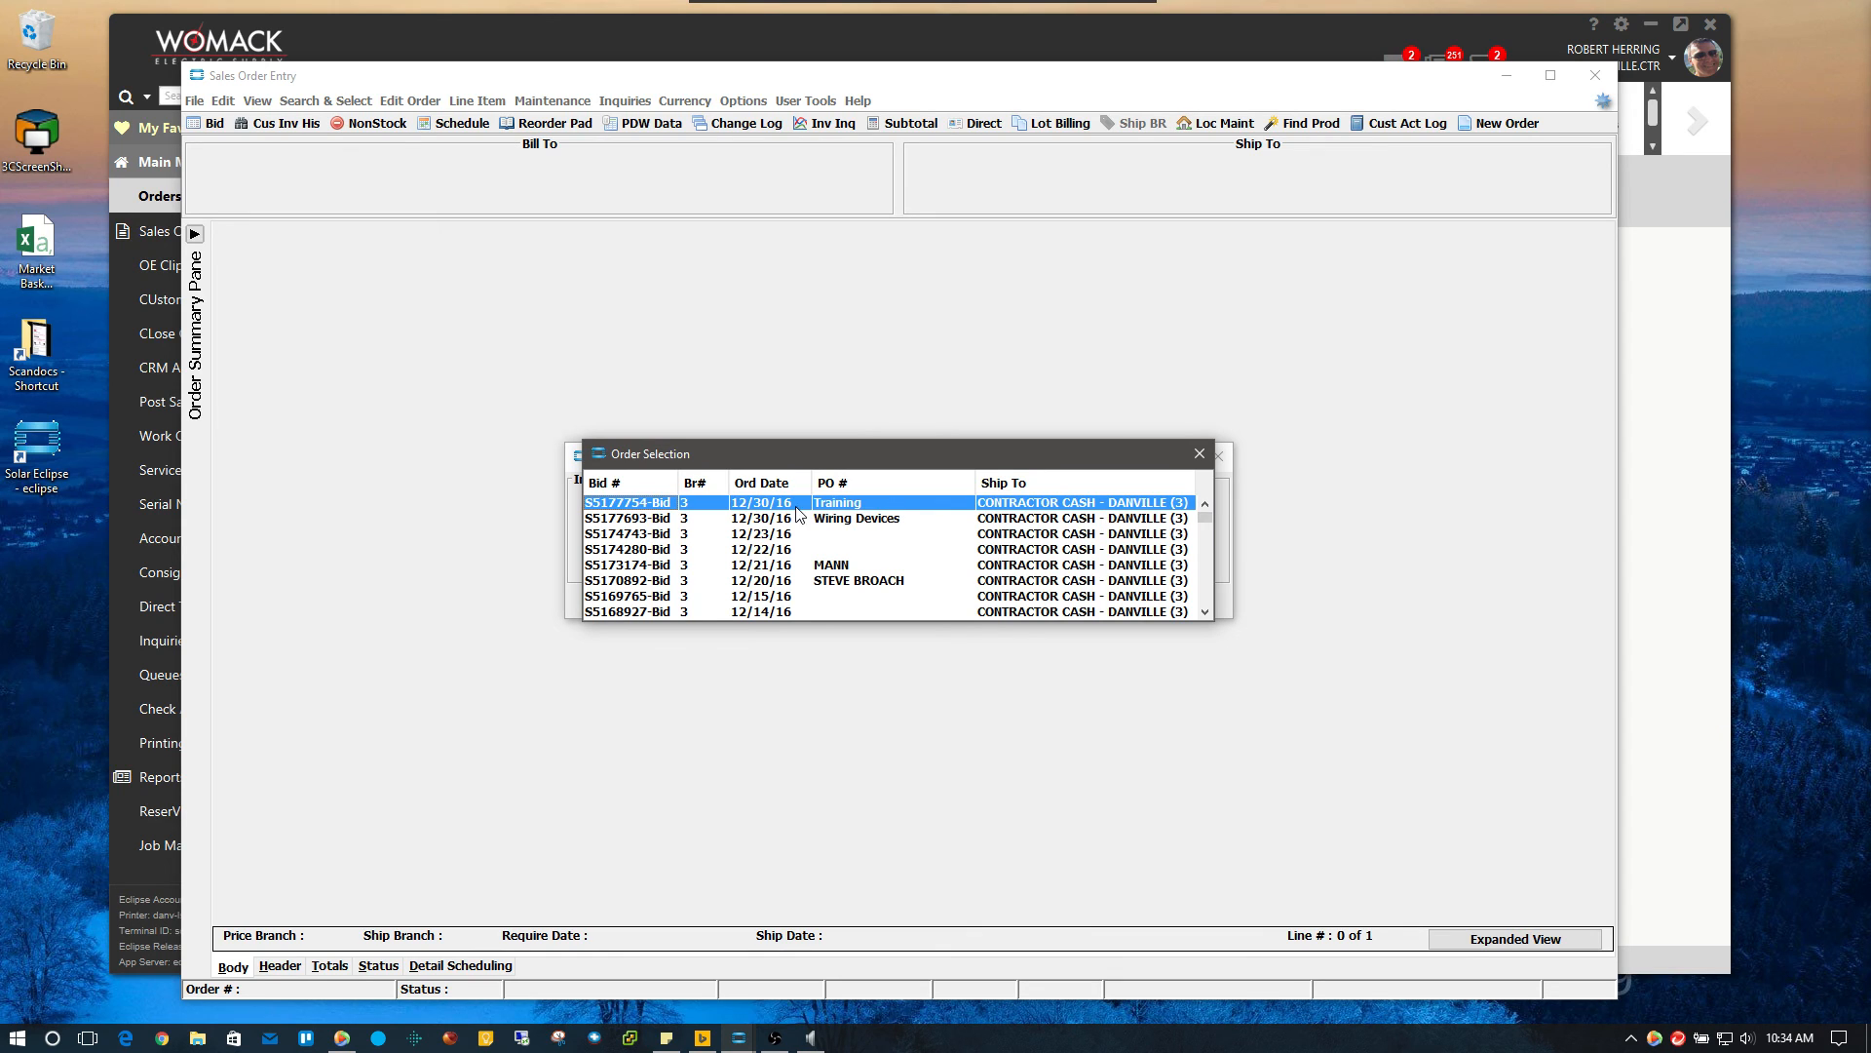
Reopen Training bid S5177754, dismiss the account note, and view its Header then Status details
double_click(853, 505)
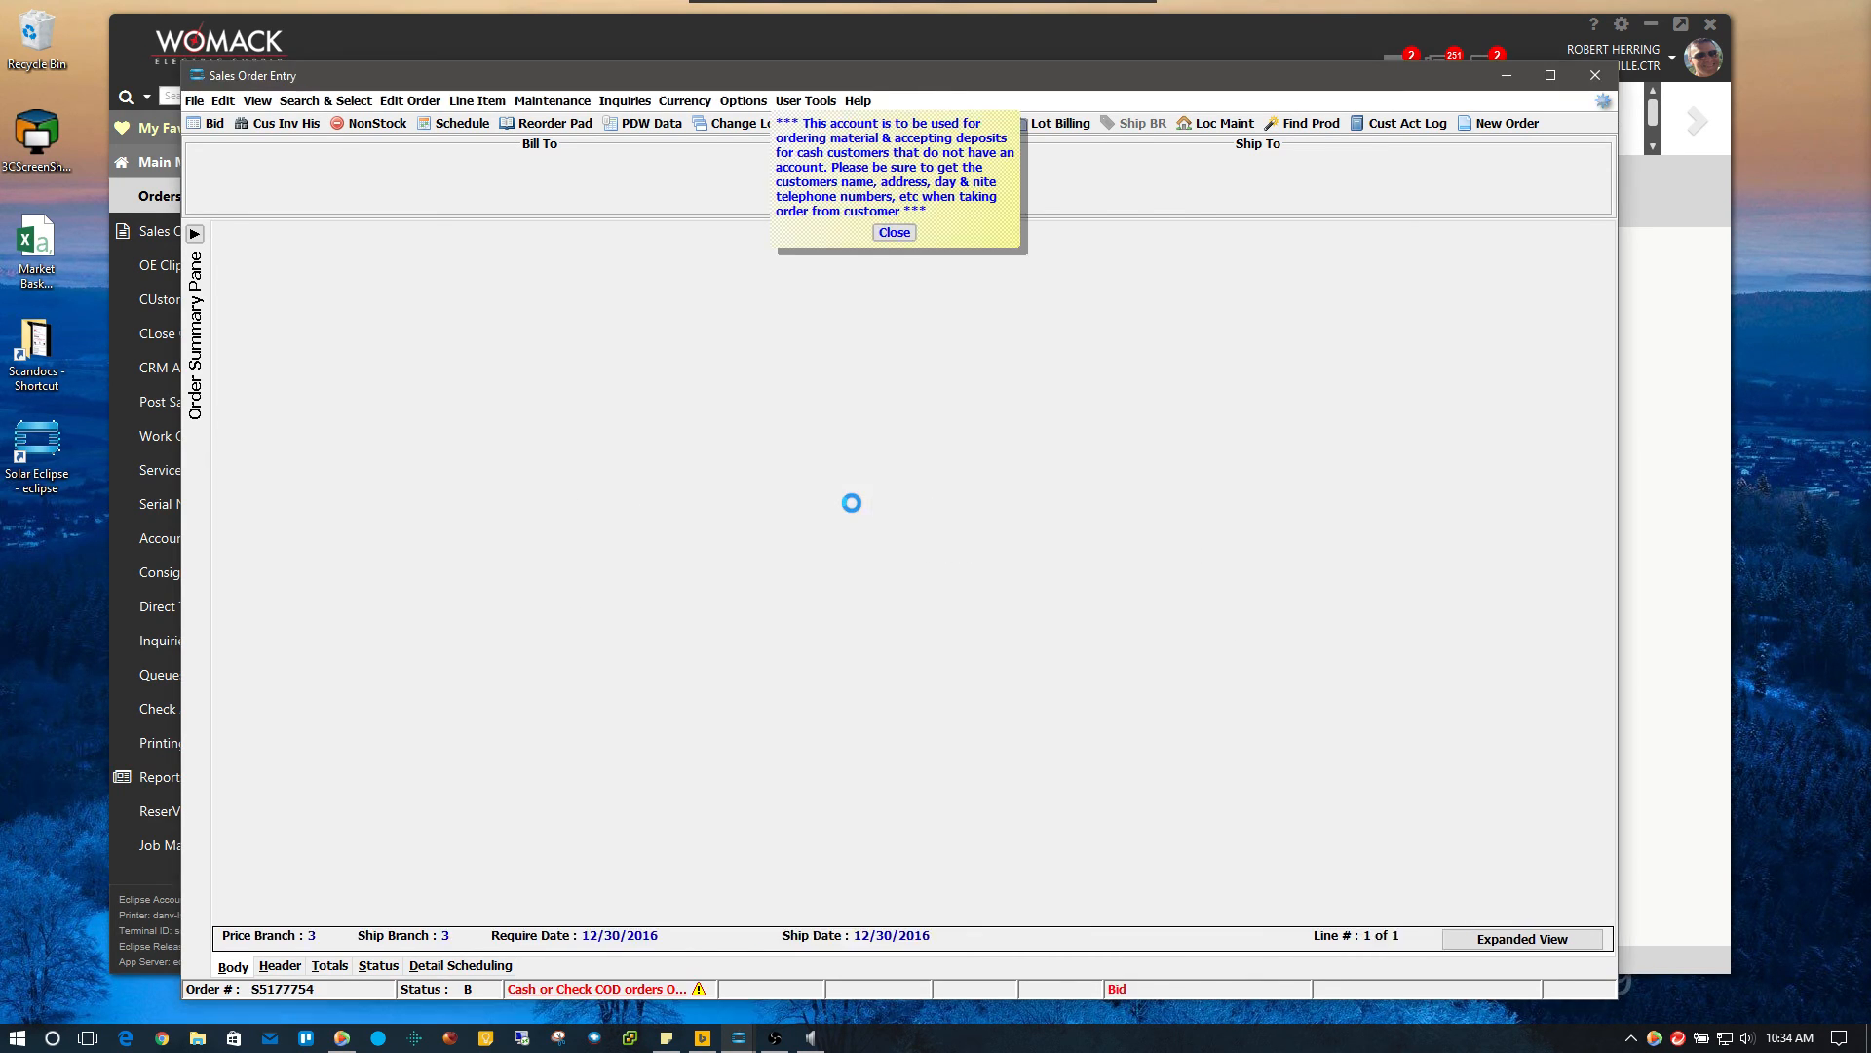
left_click(894, 232)
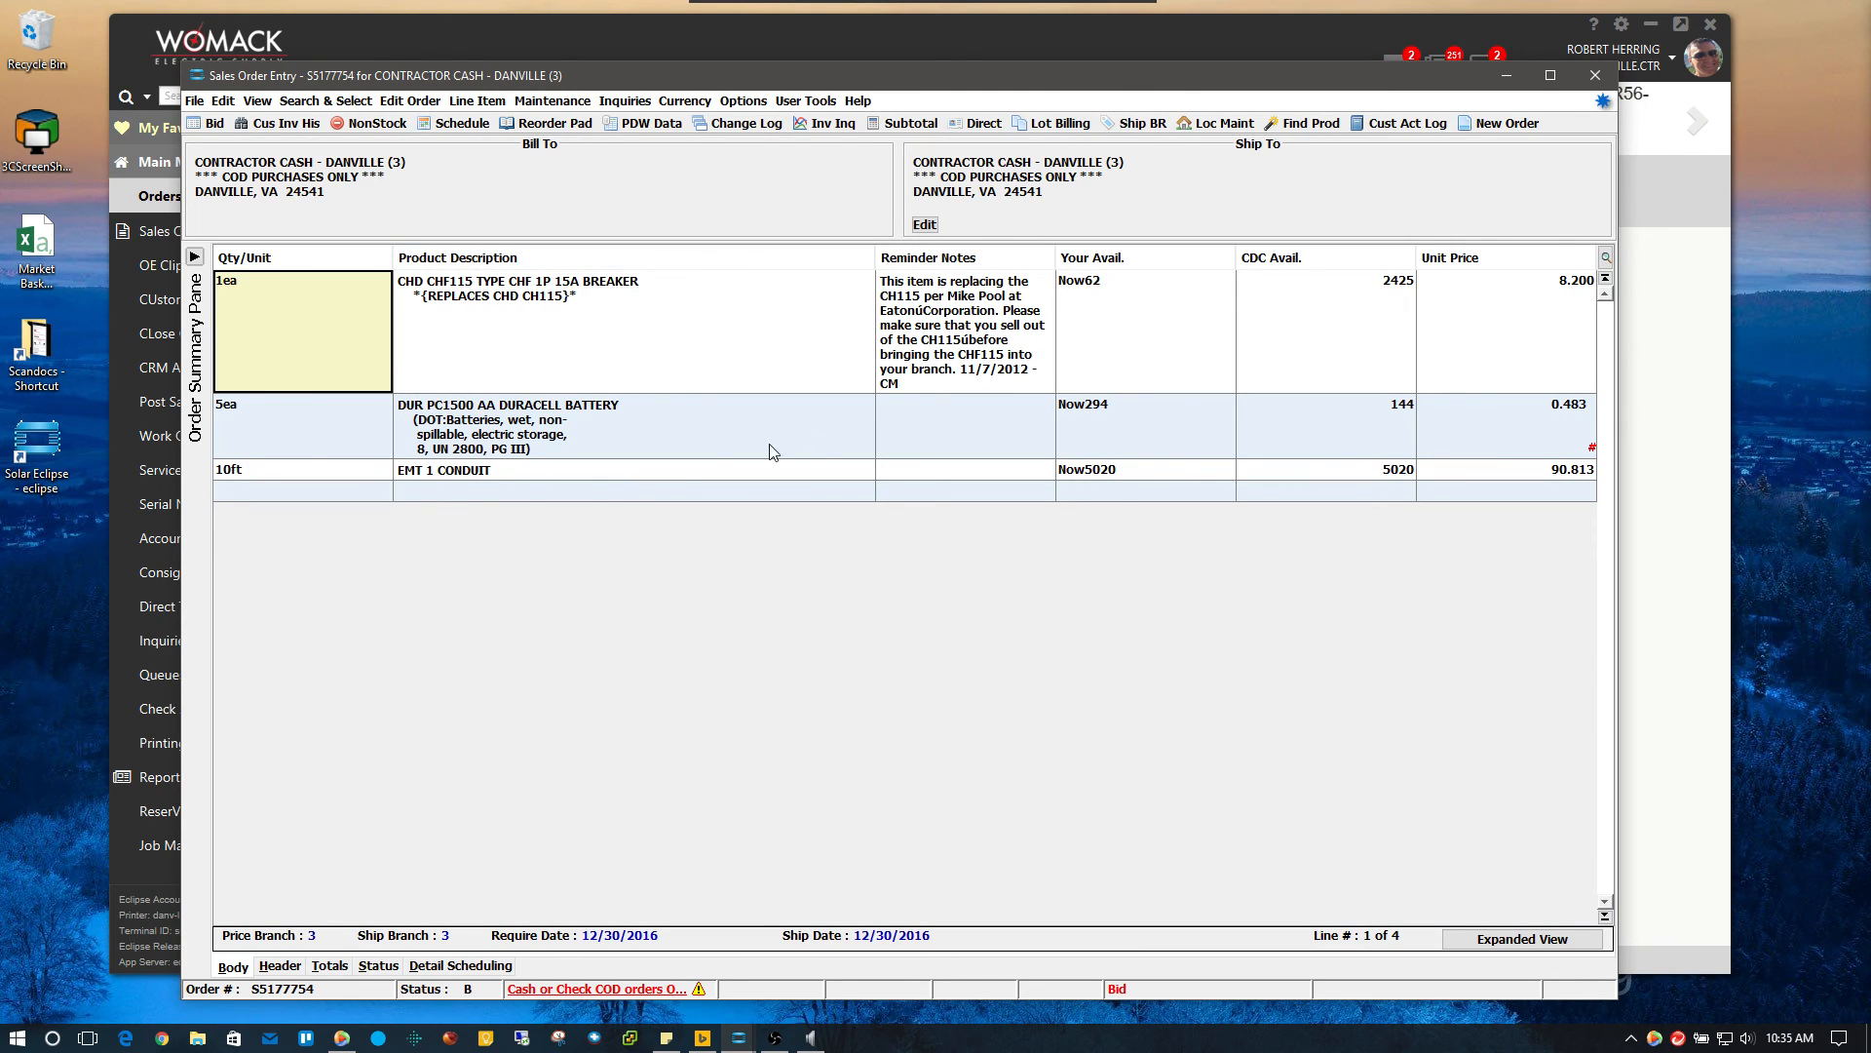
left_click(359, 493)
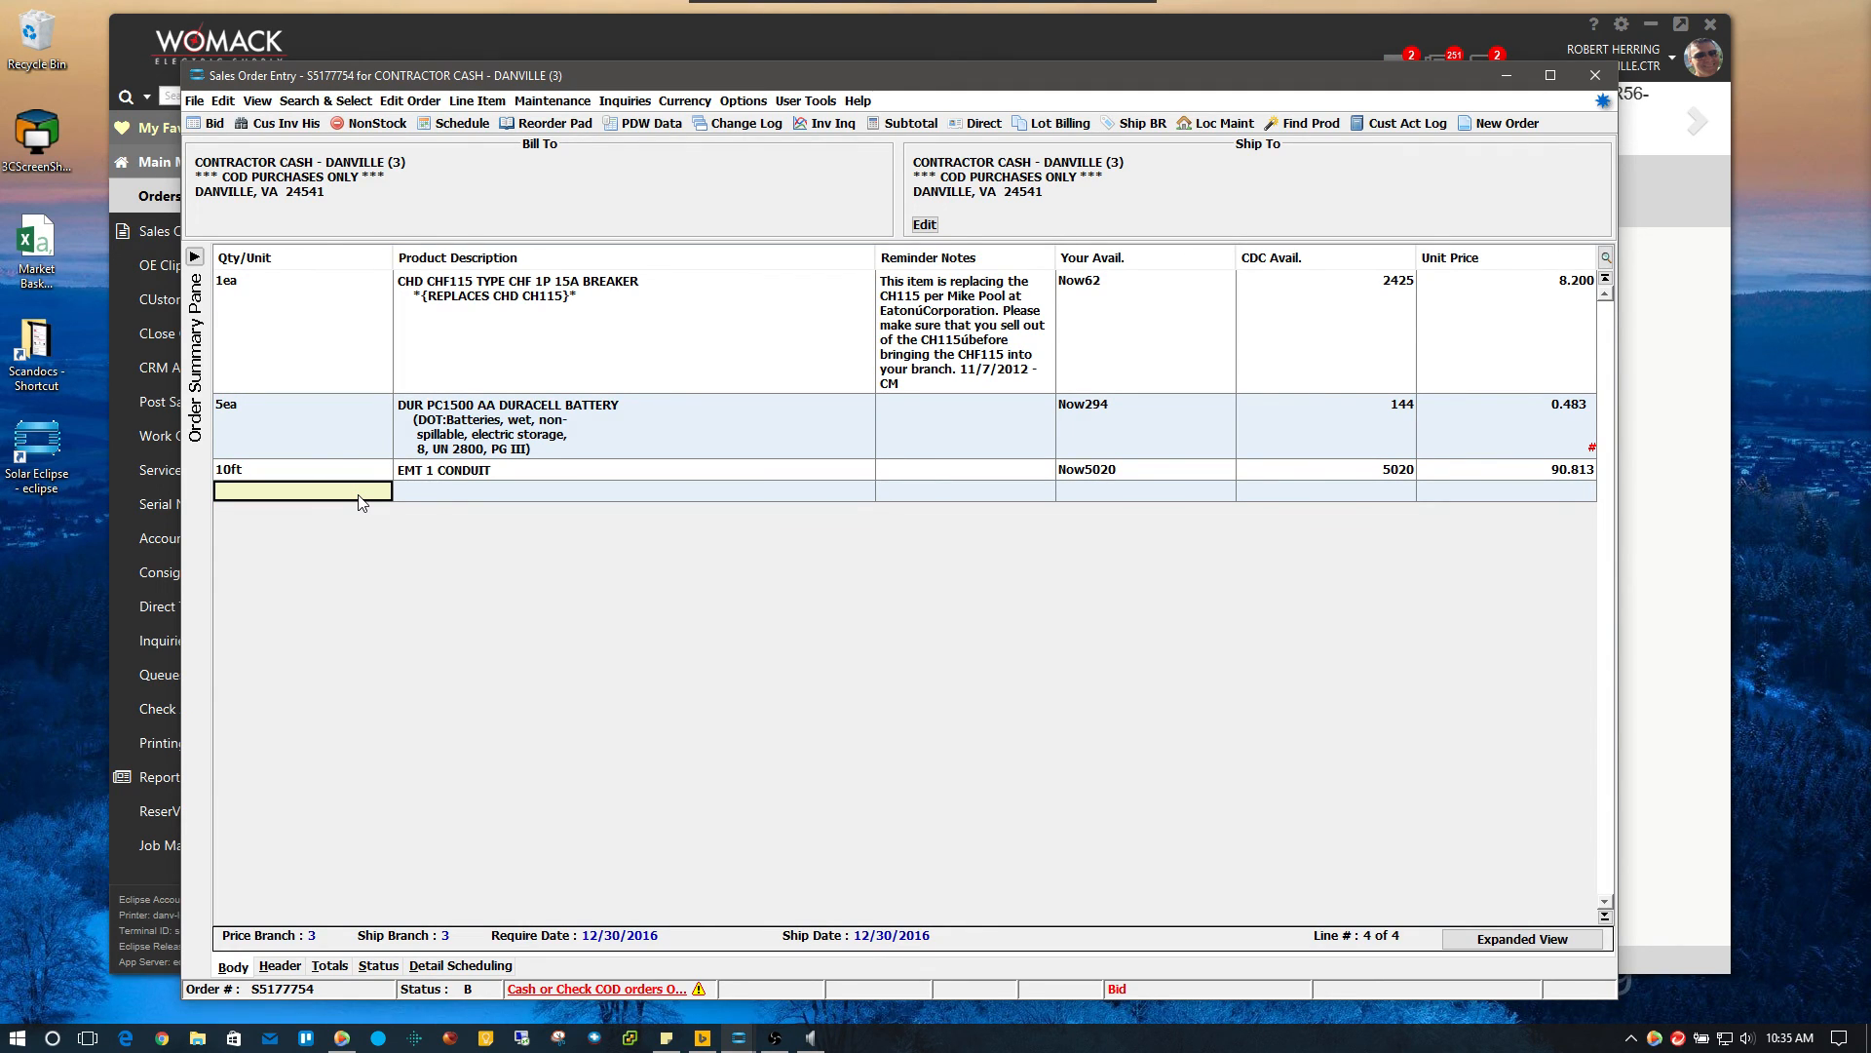
left_click(280, 965)
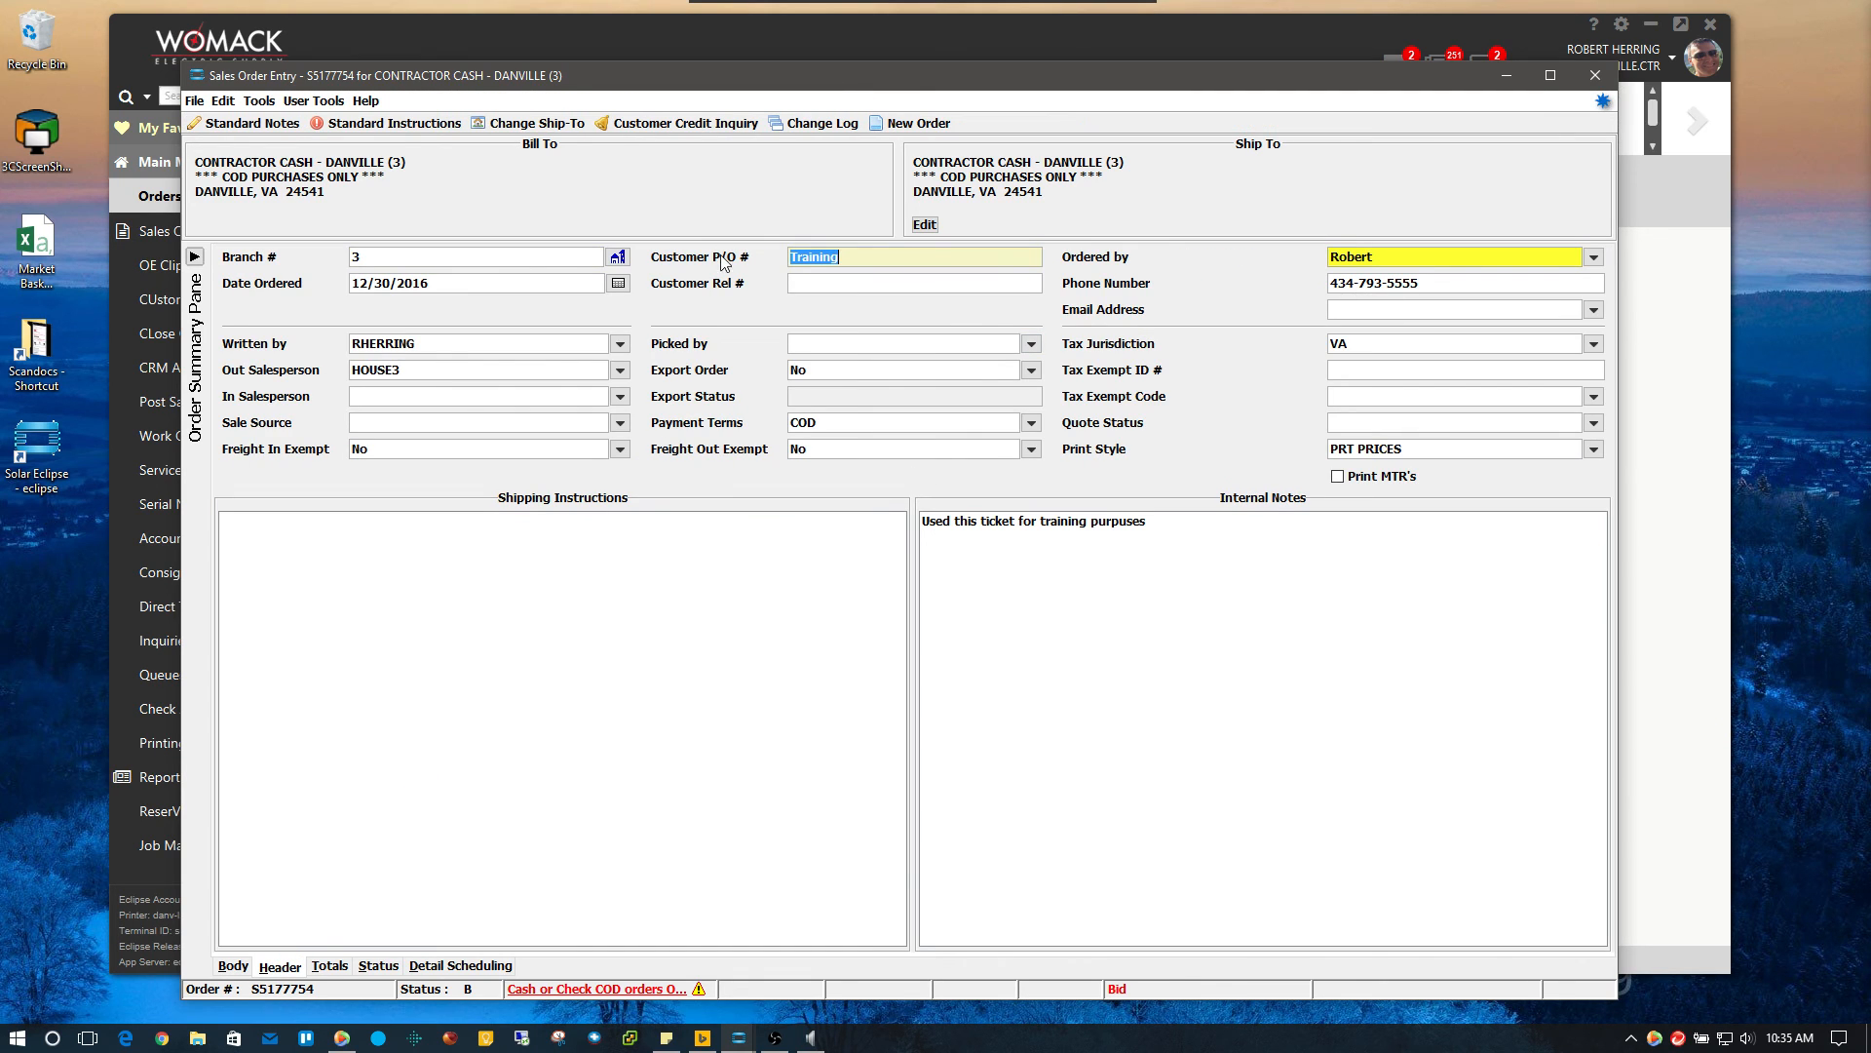
left_click(380, 965)
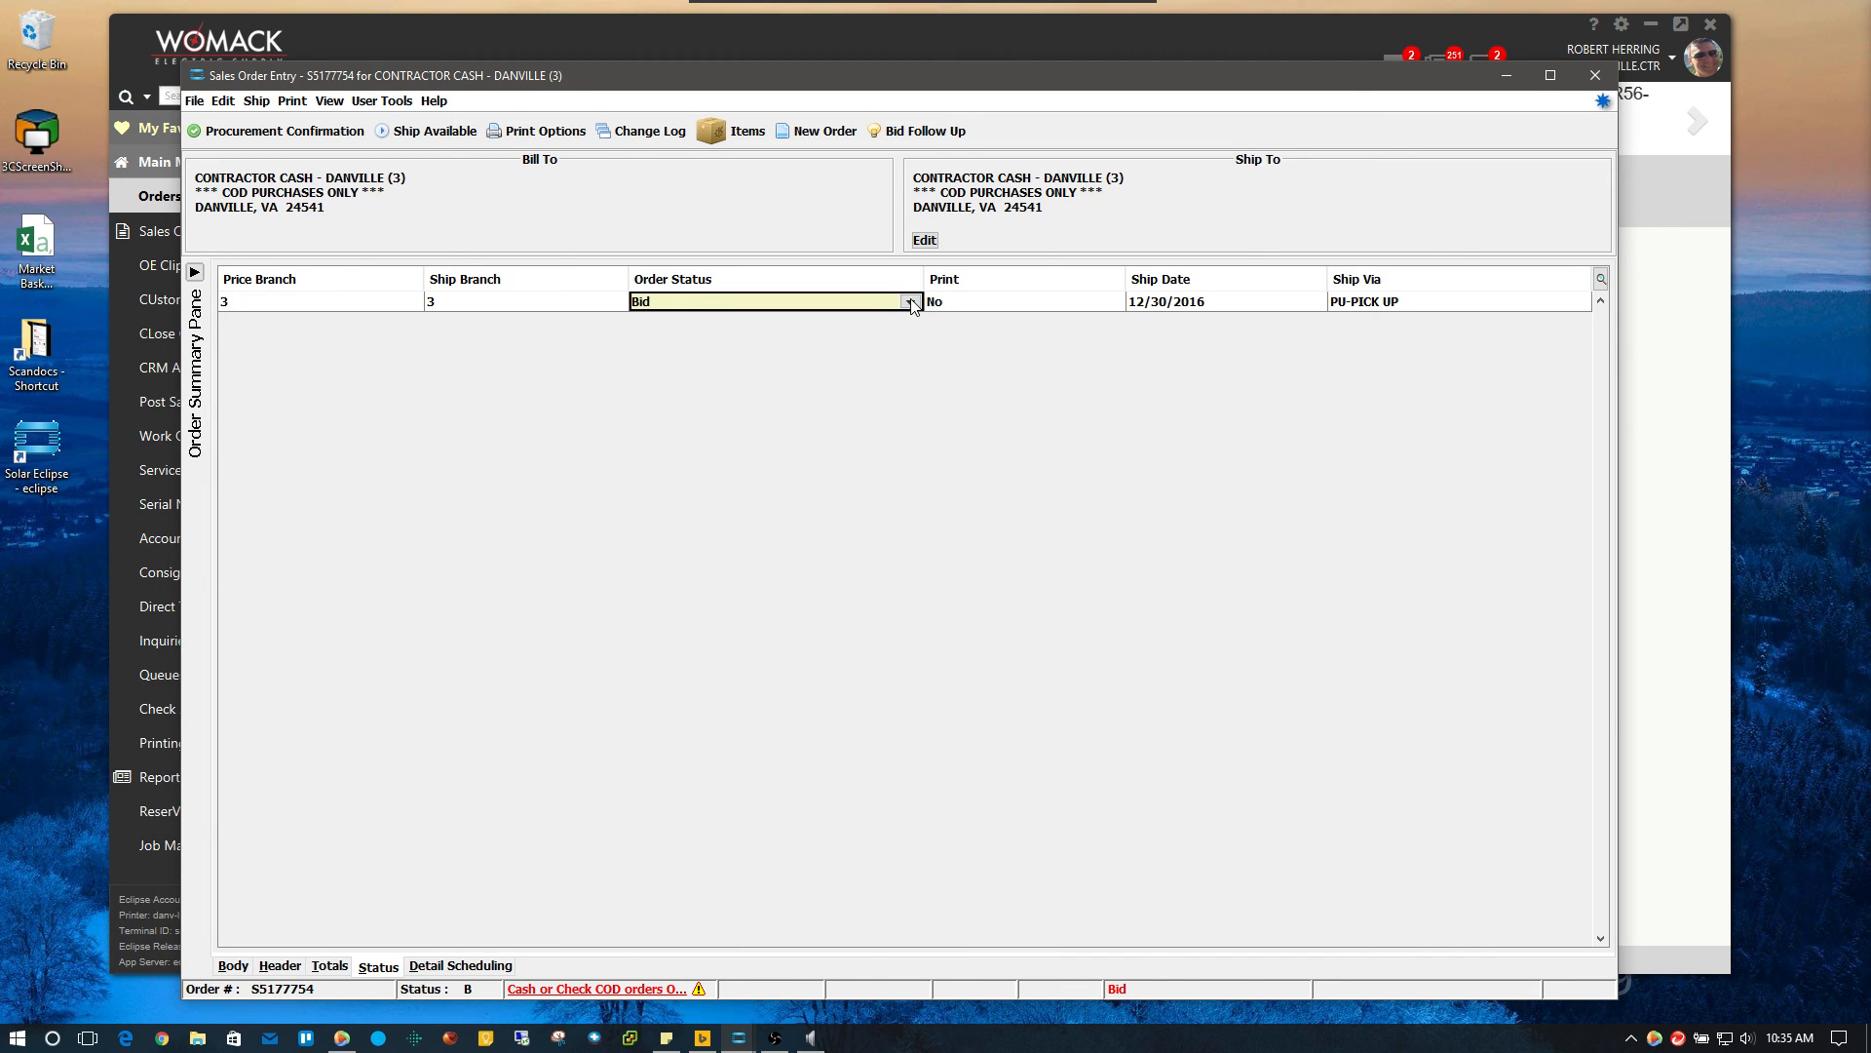
Set bid S5177754's order status to X - Cancel, confirming the ship date cancellation
left_click(911, 303)
left_click_drag(1014, 347, 1016, 392)
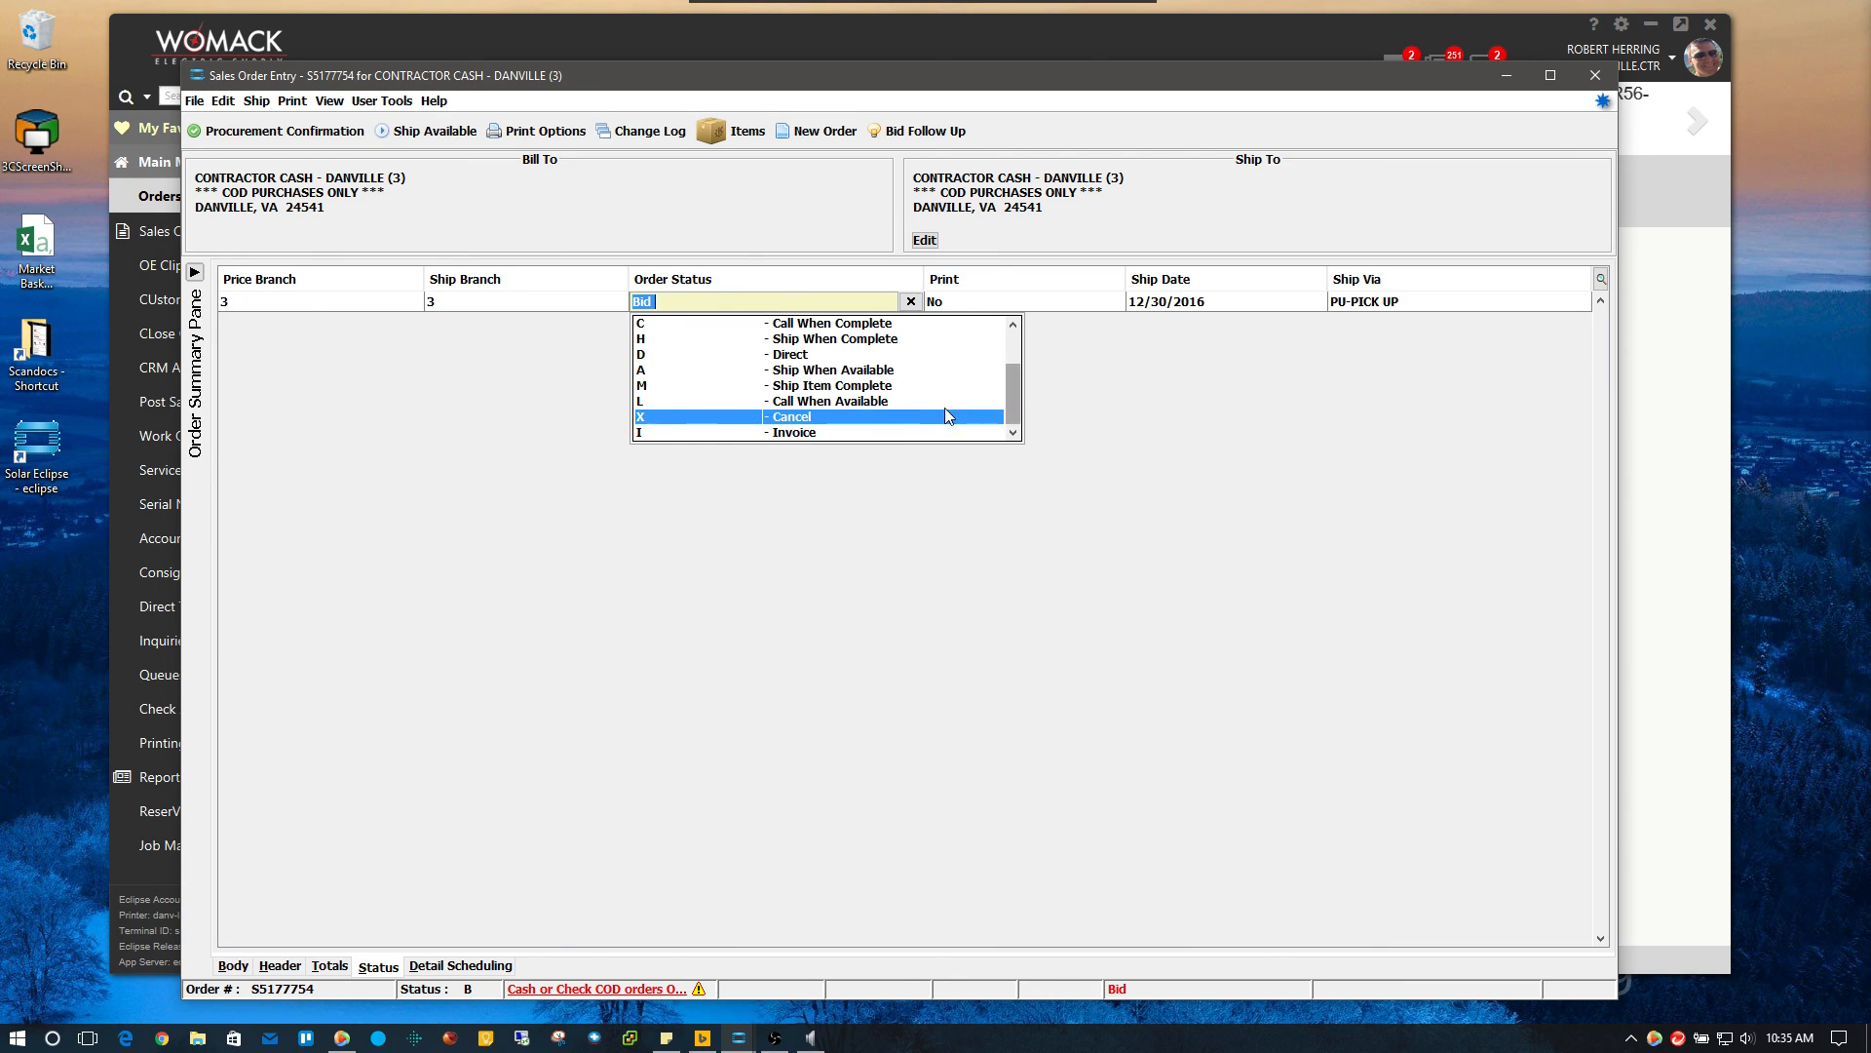
left_click(817, 419)
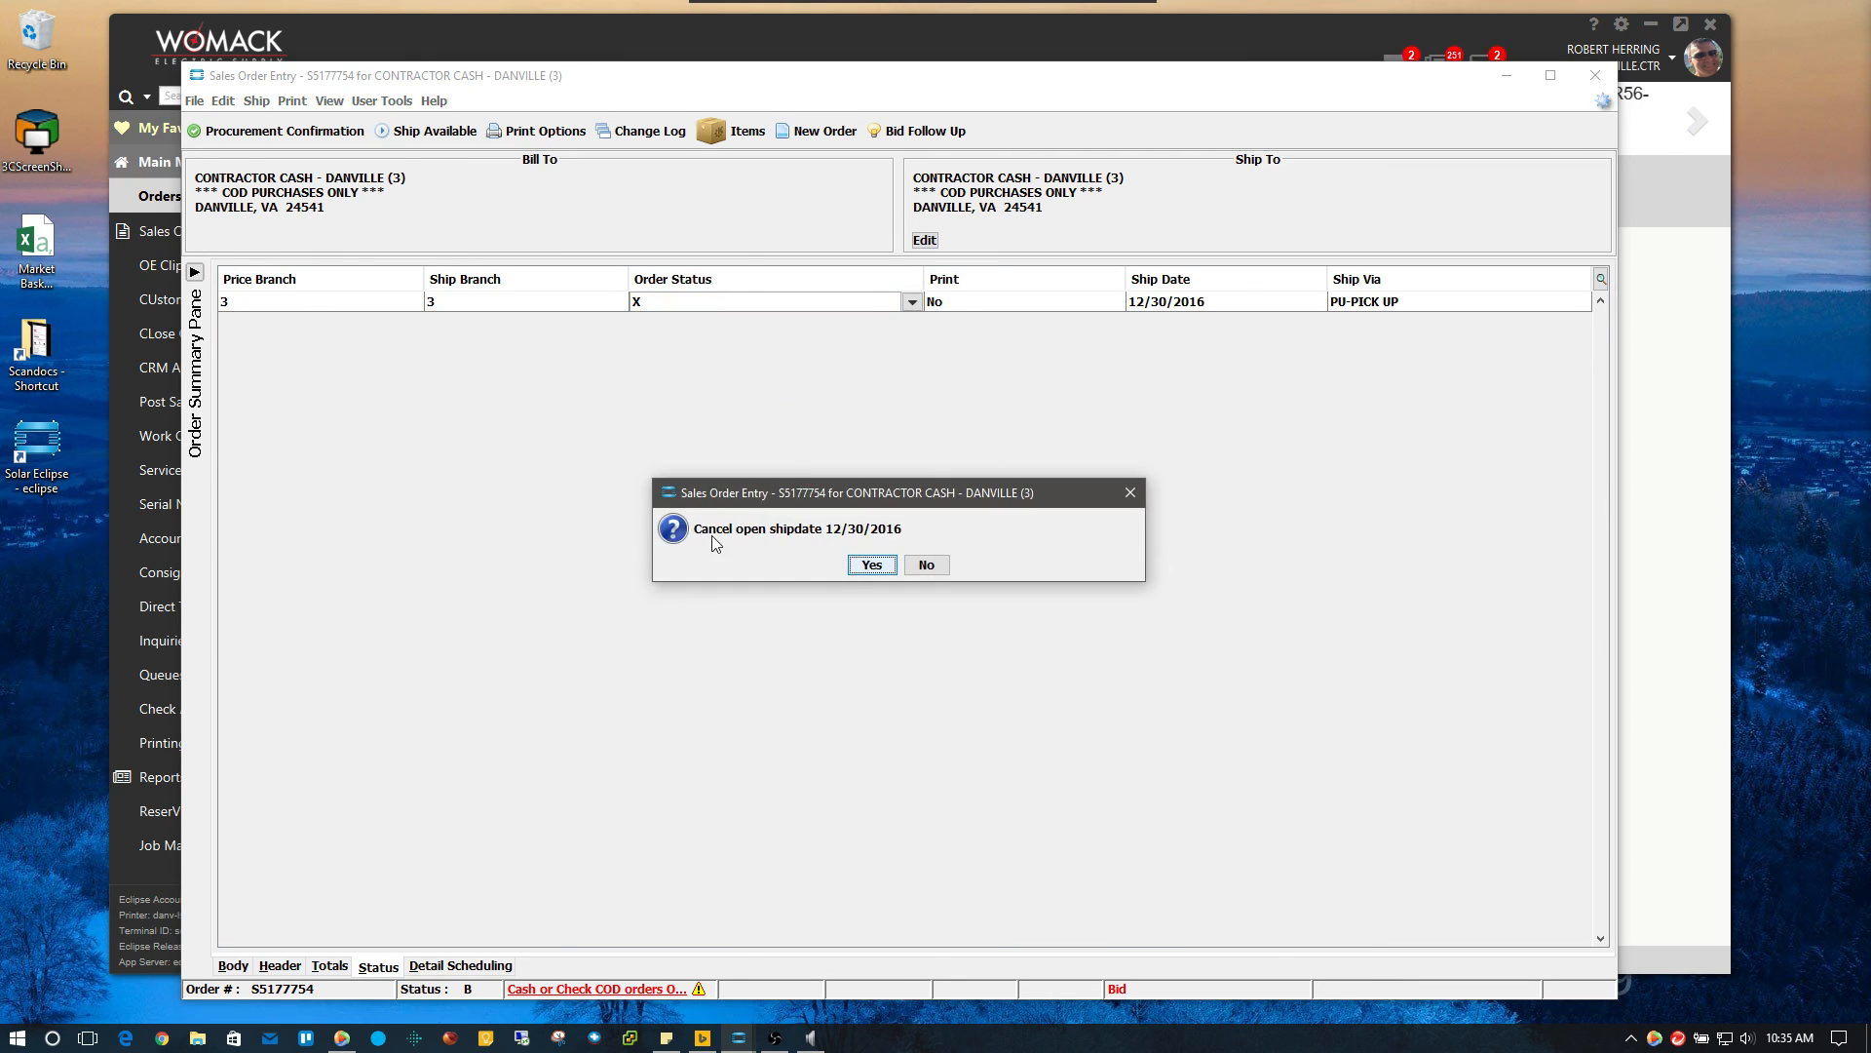
left_click(873, 565)
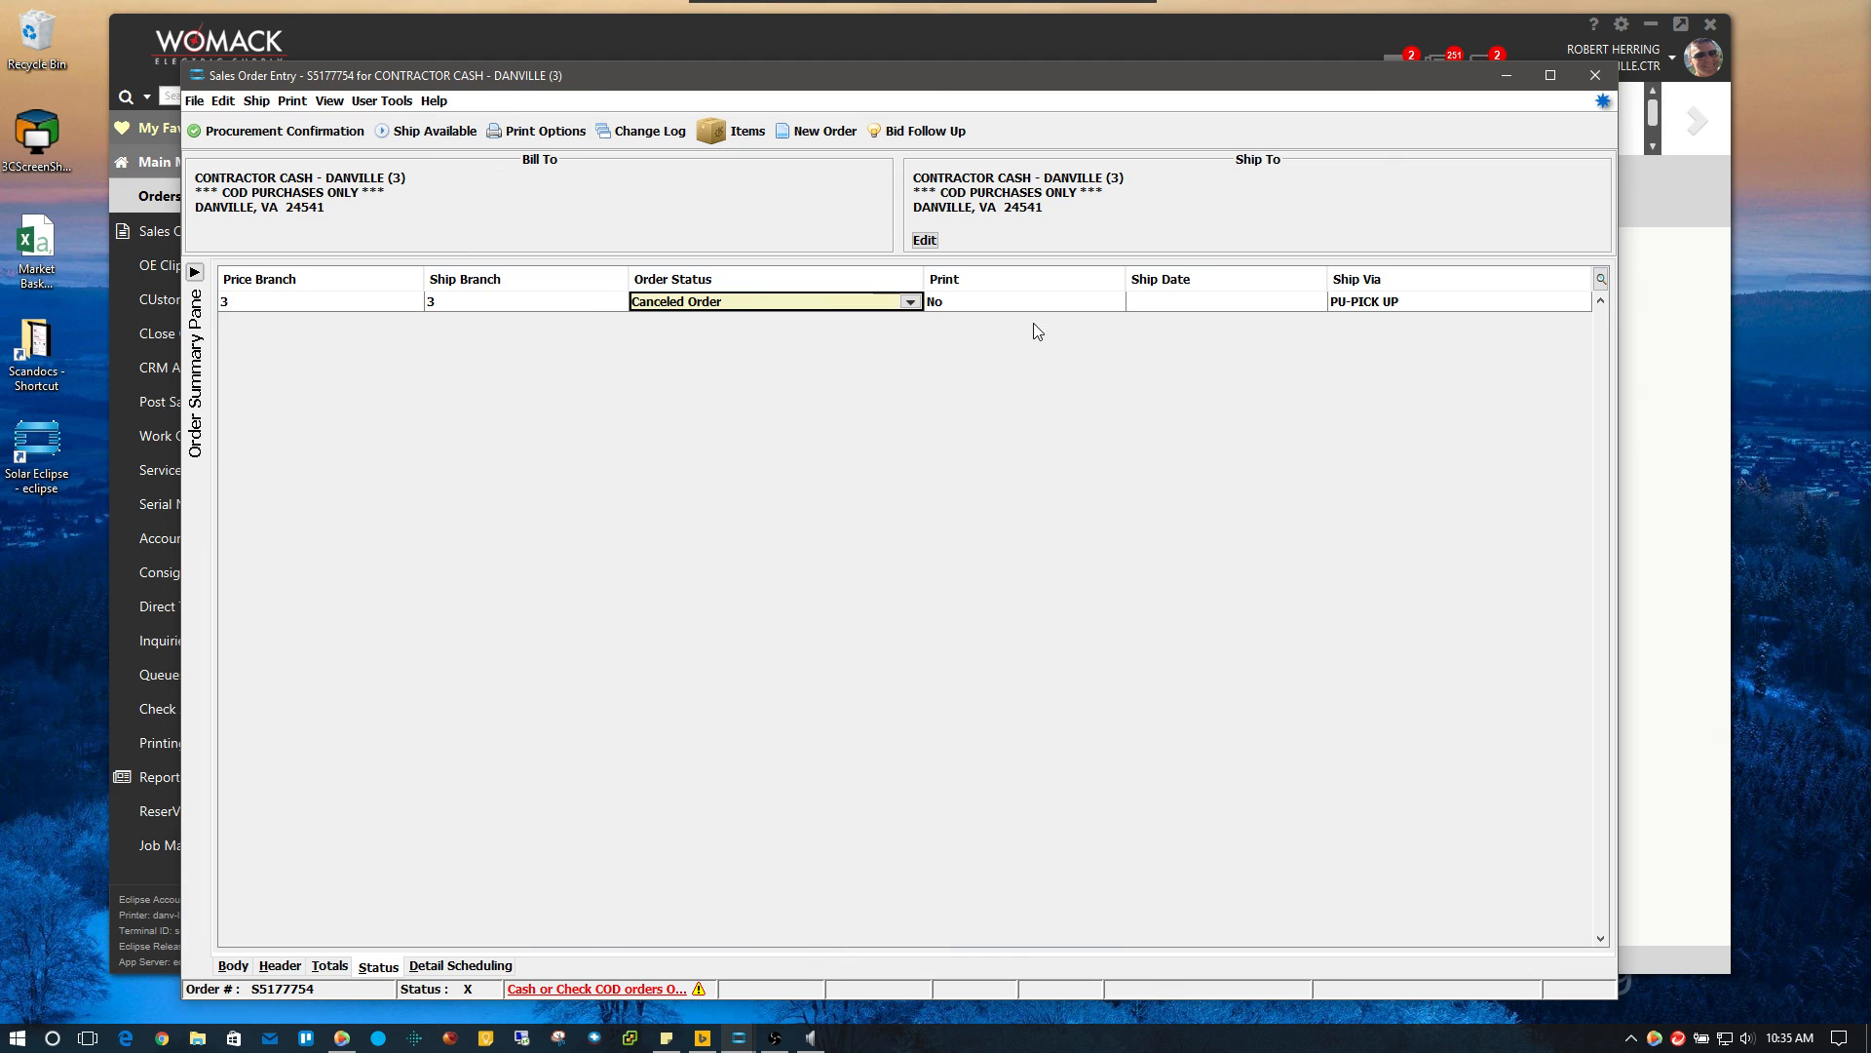
left_click(1604, 87)
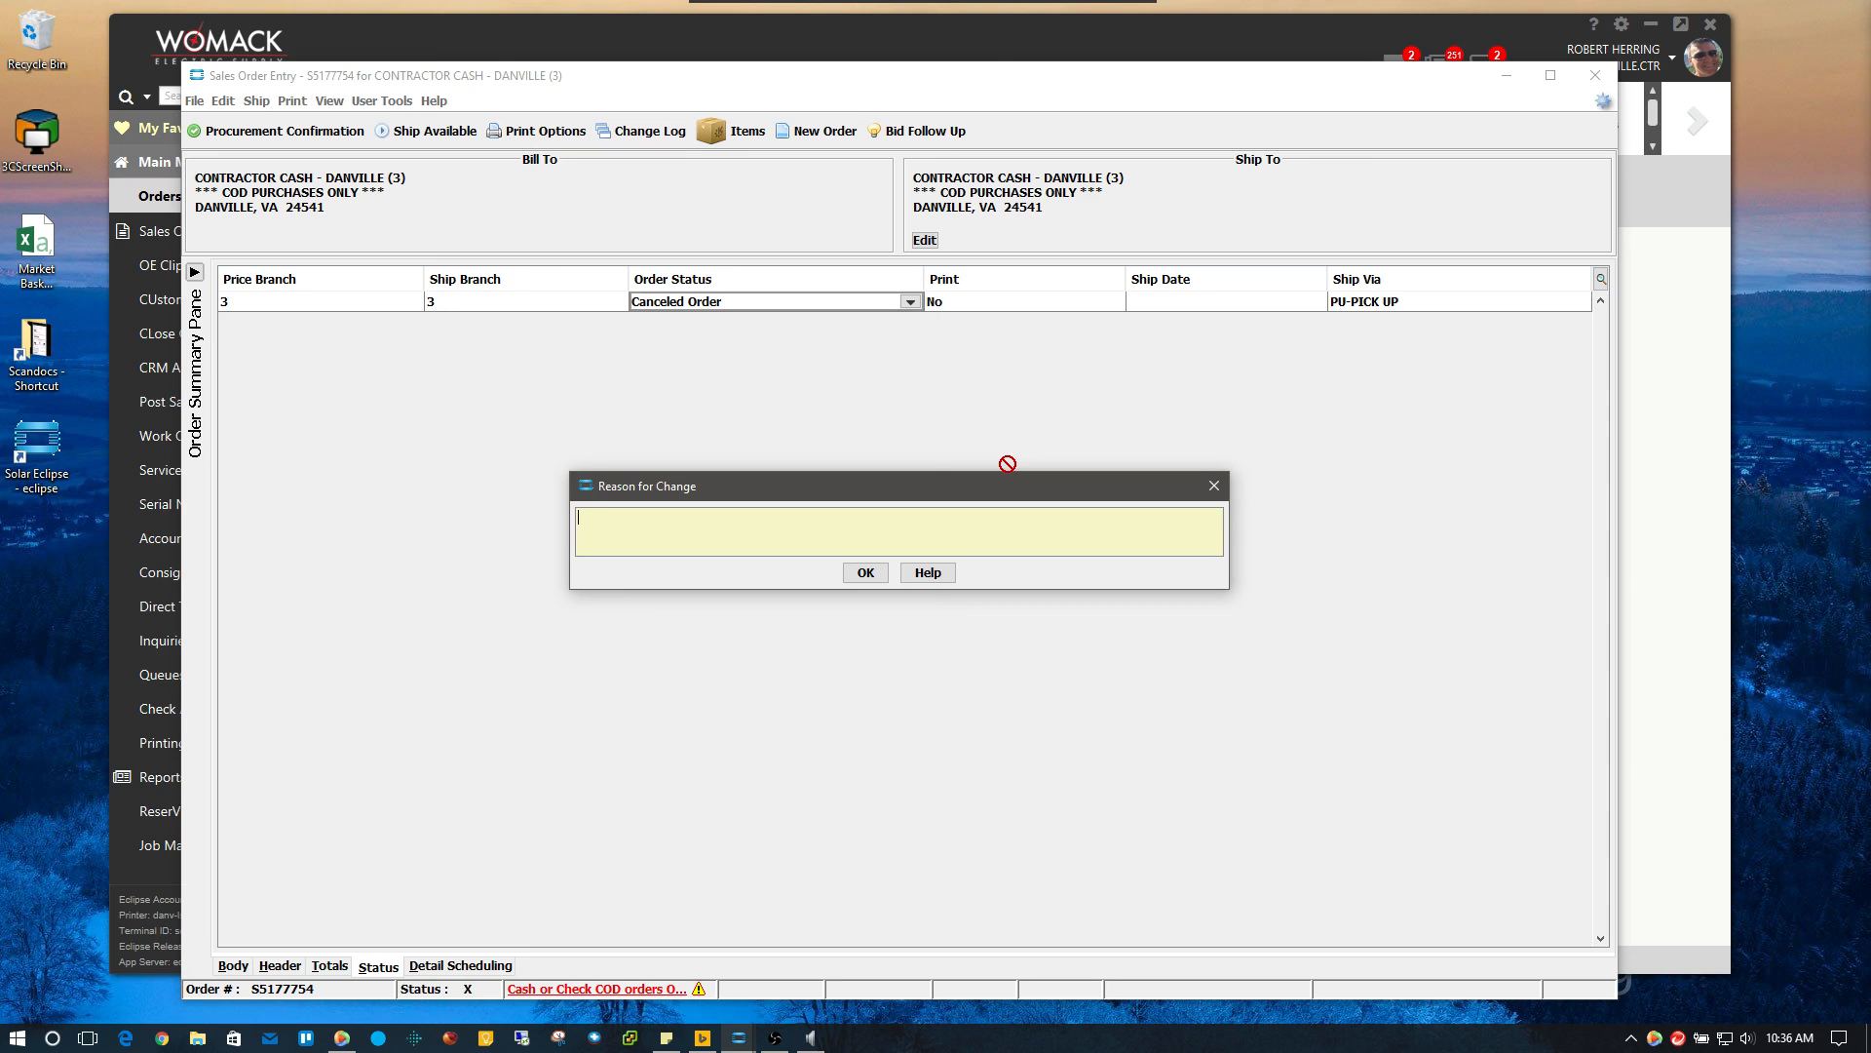
Enter the reason 'Canceled ticket. Was used for training purposes.' and confirm it
type("Canceled ticket.  Was used for training purp")
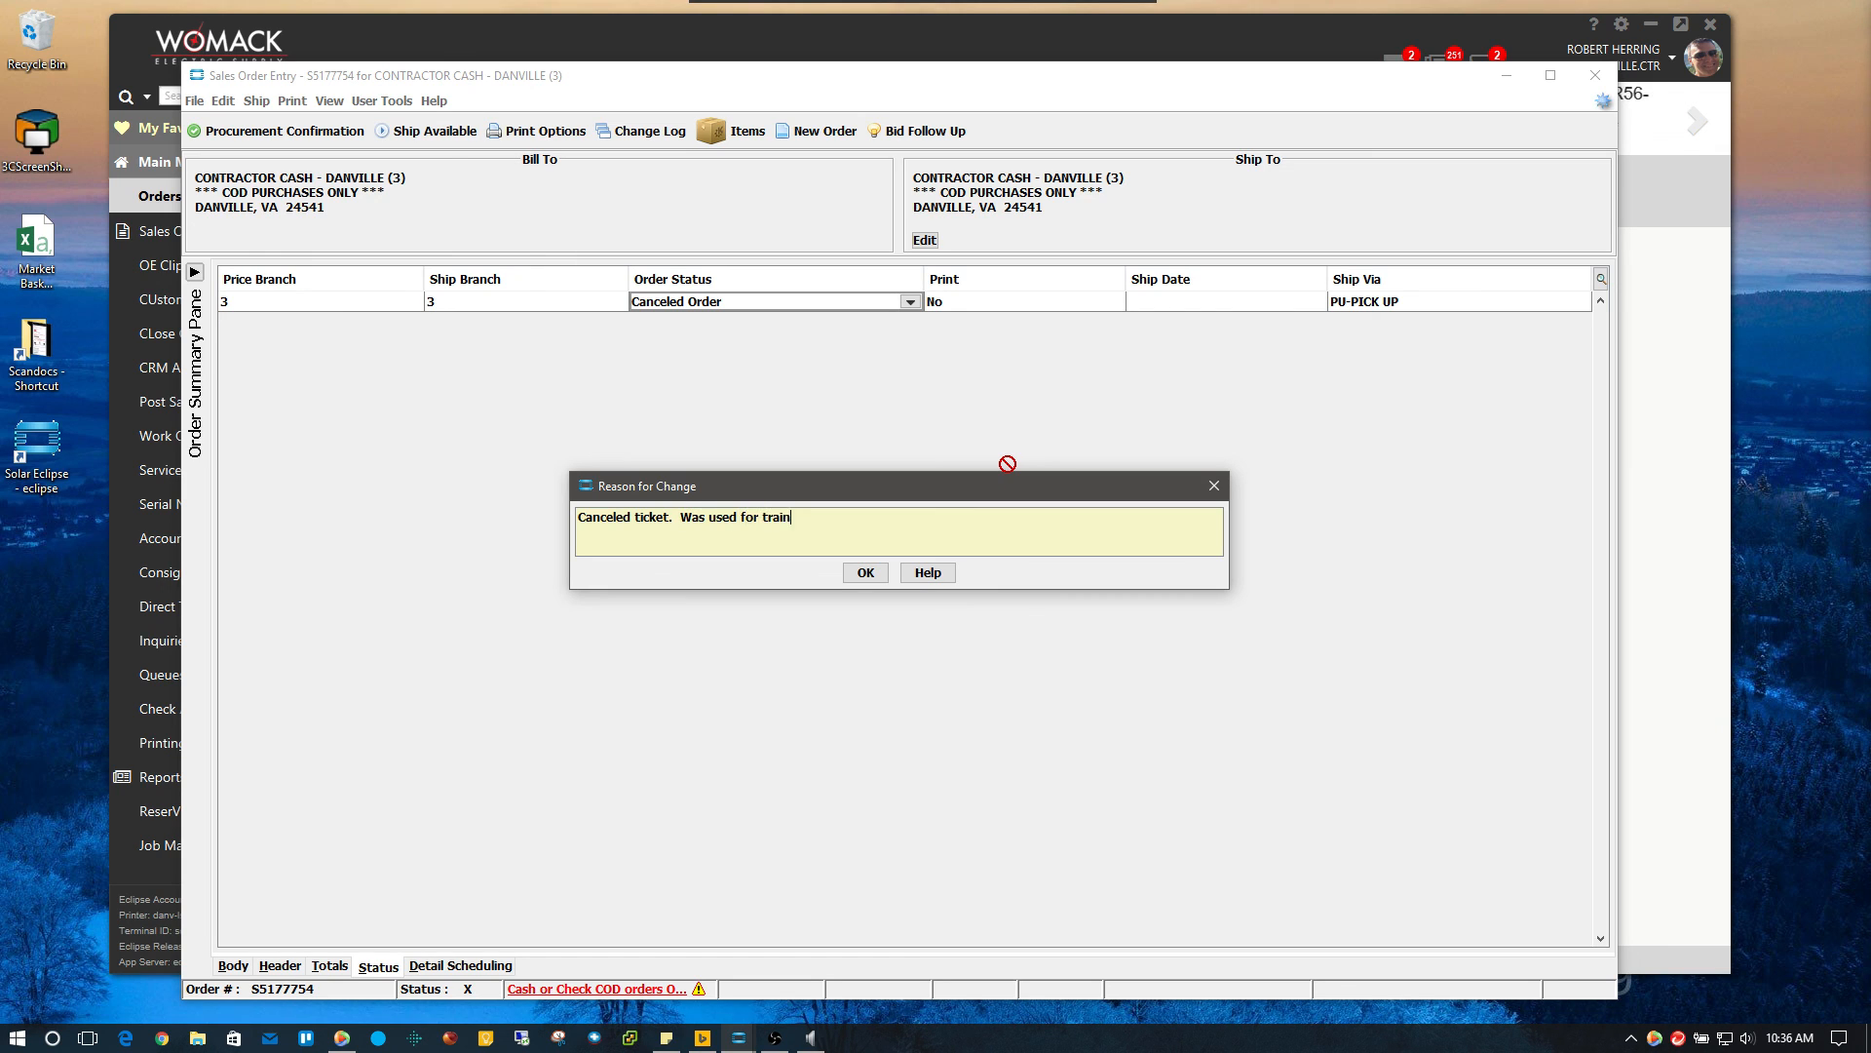
type("oses.")
left_click(866, 574)
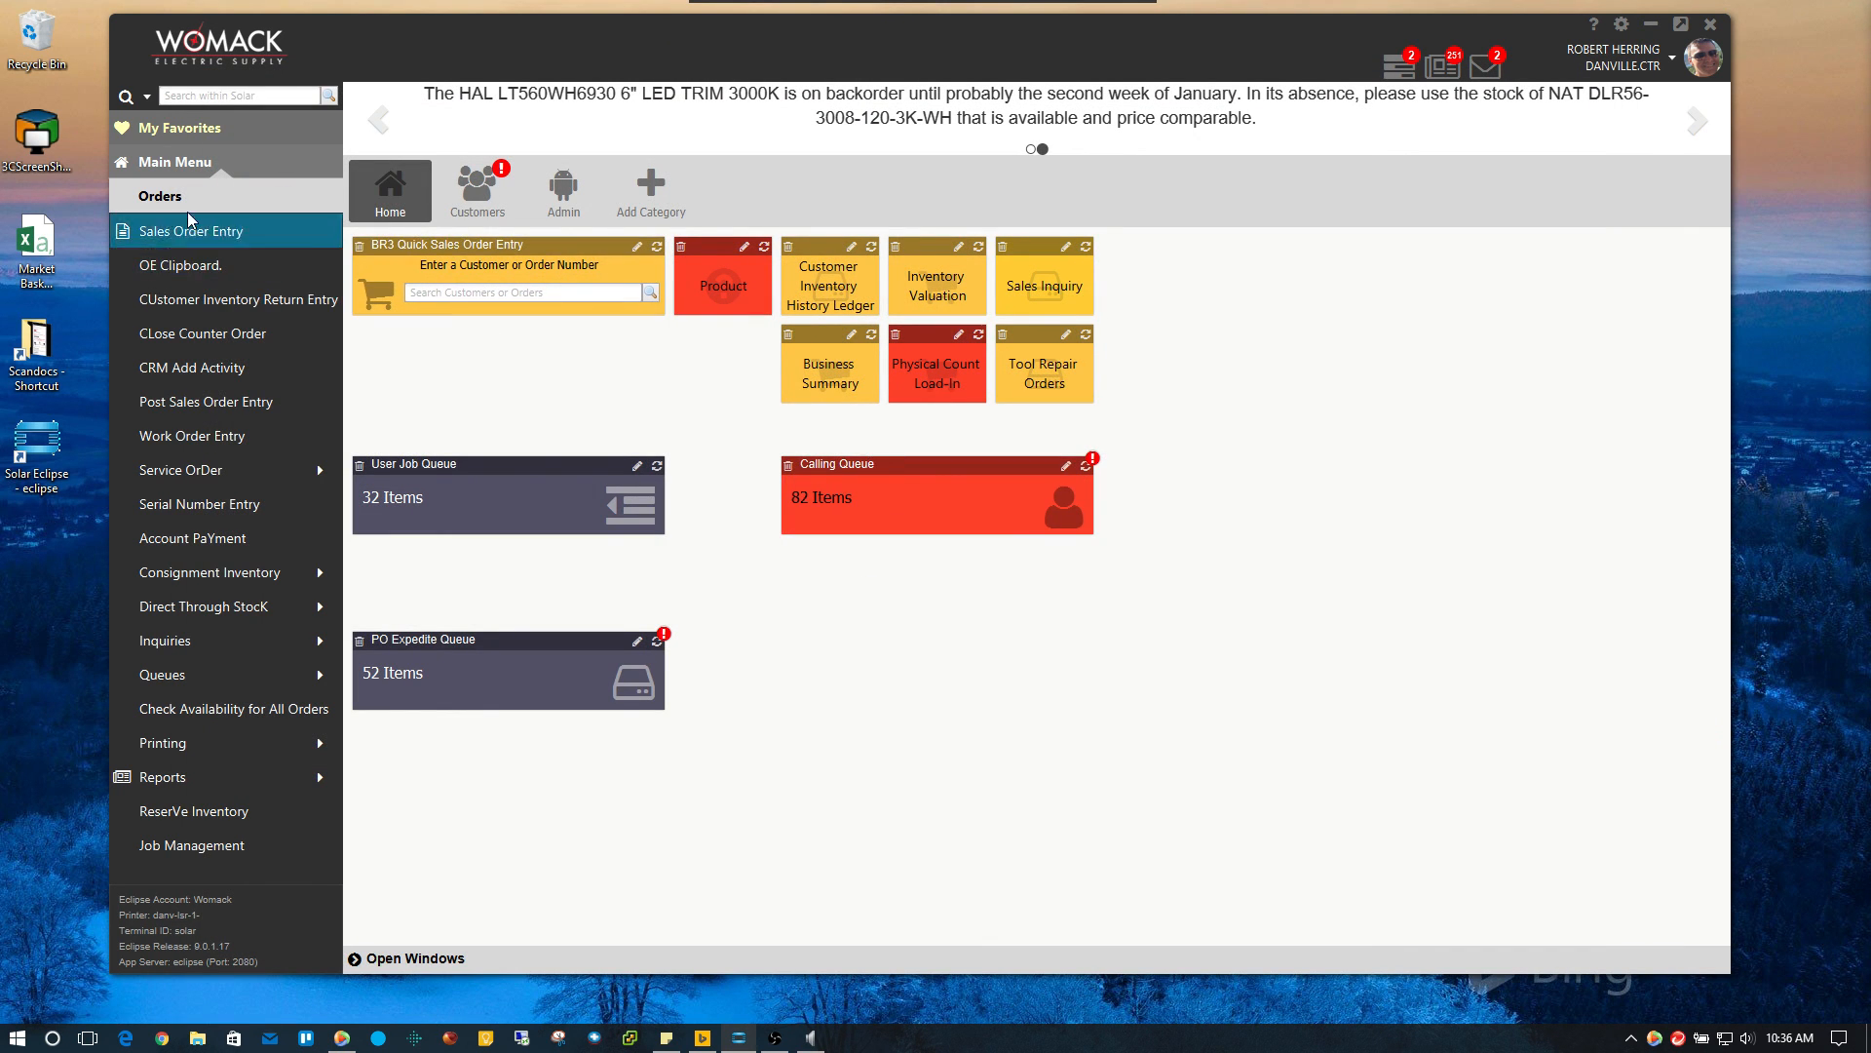
left_click(200, 234)
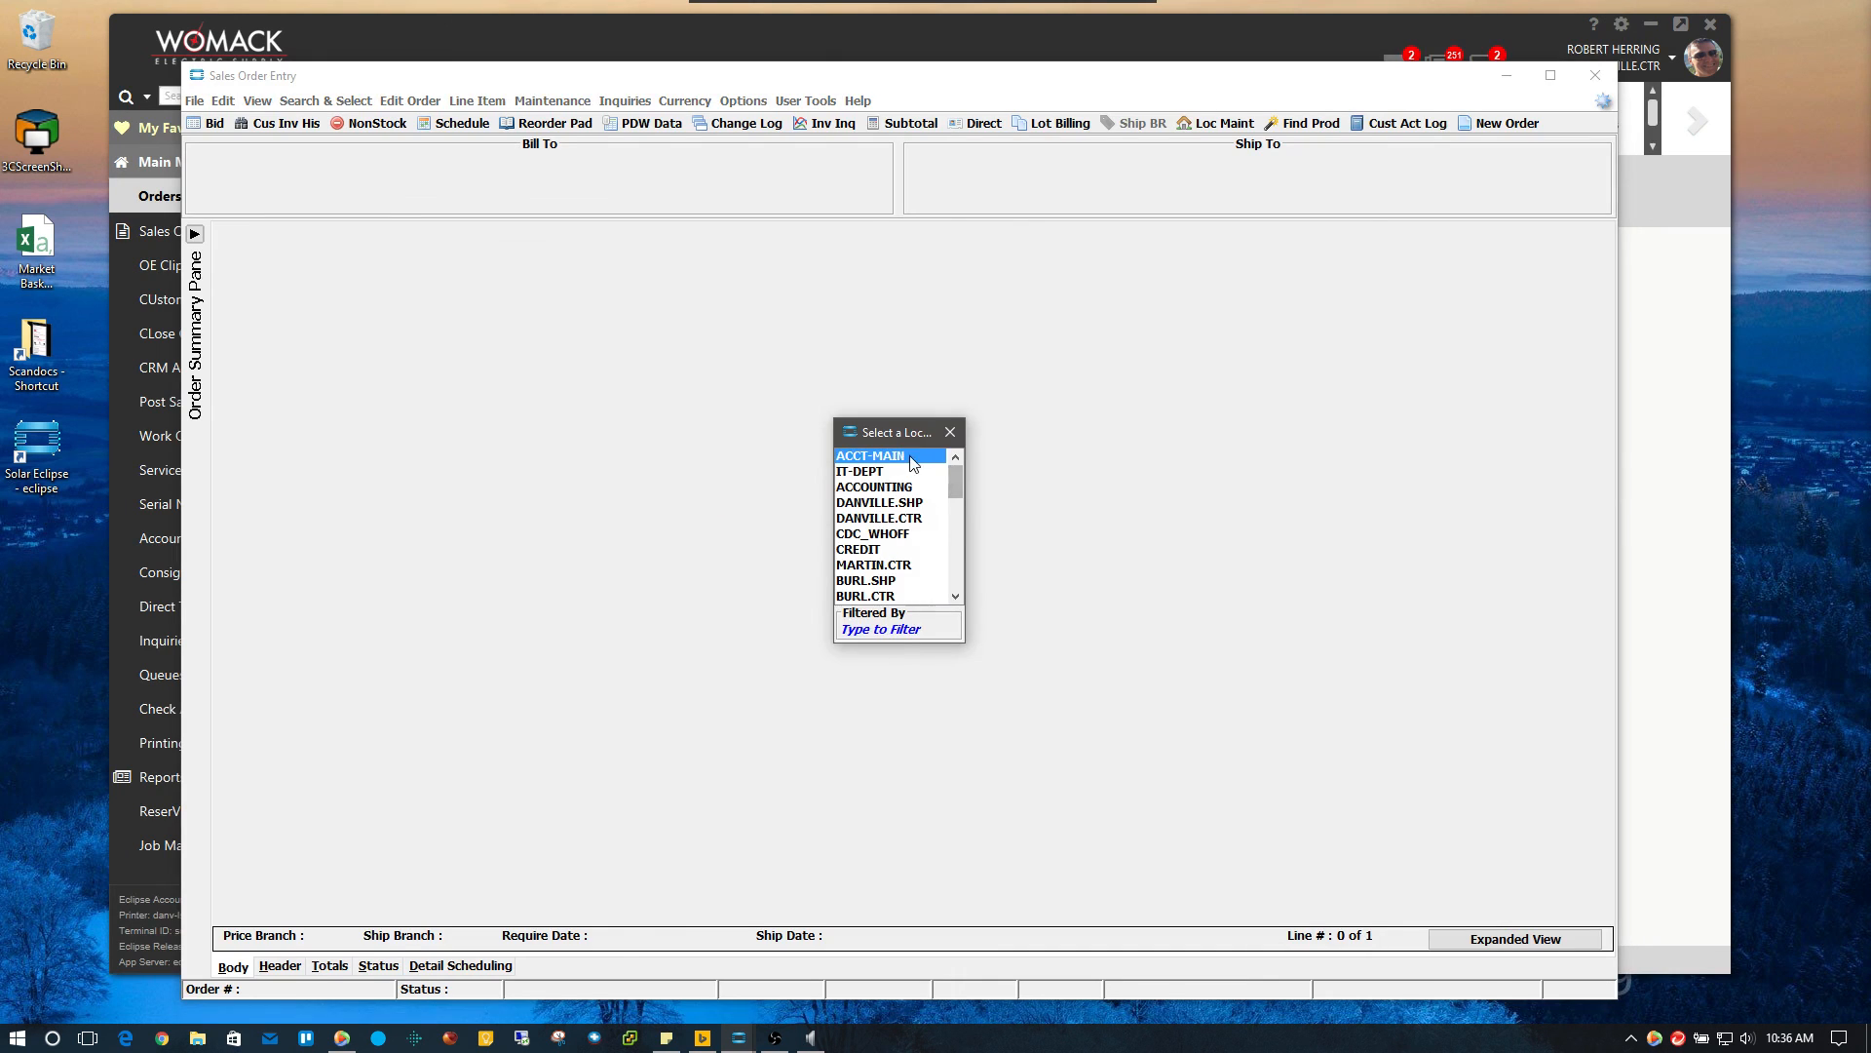
double_click(908, 455)
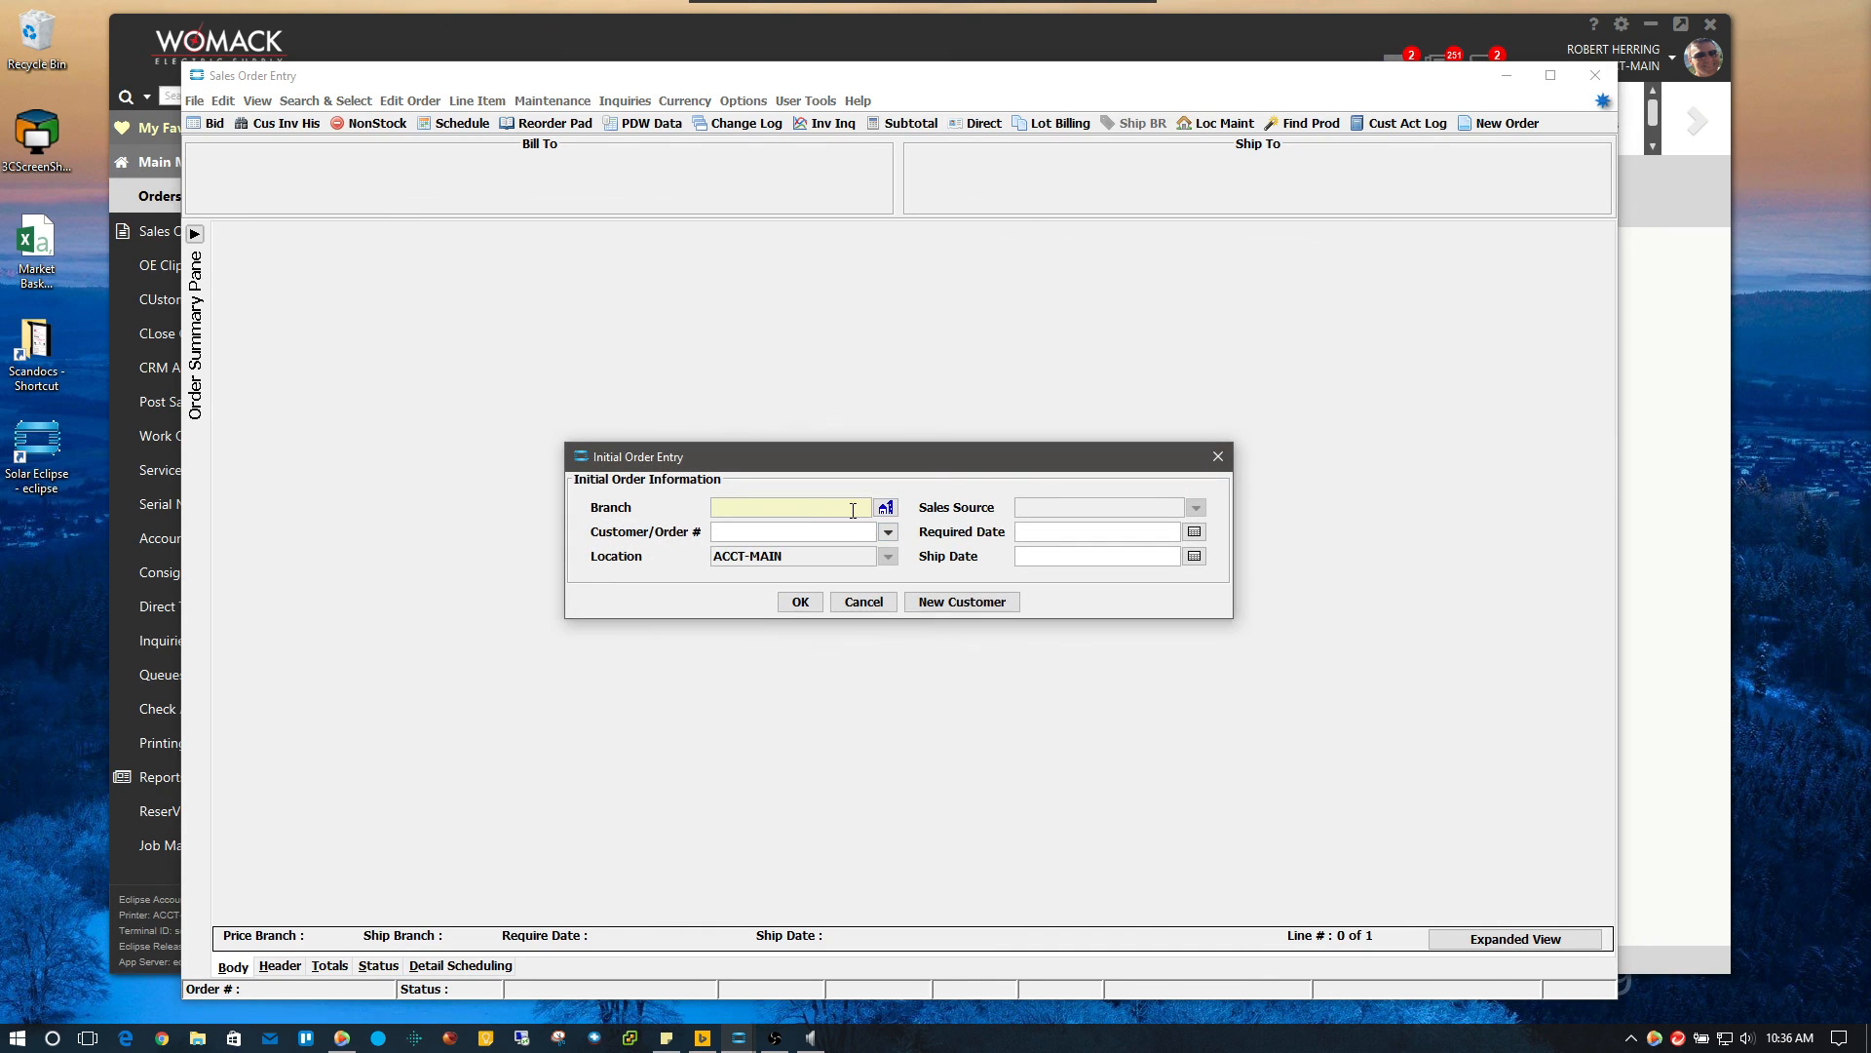
type("3")
key("Tab")
type("con ")
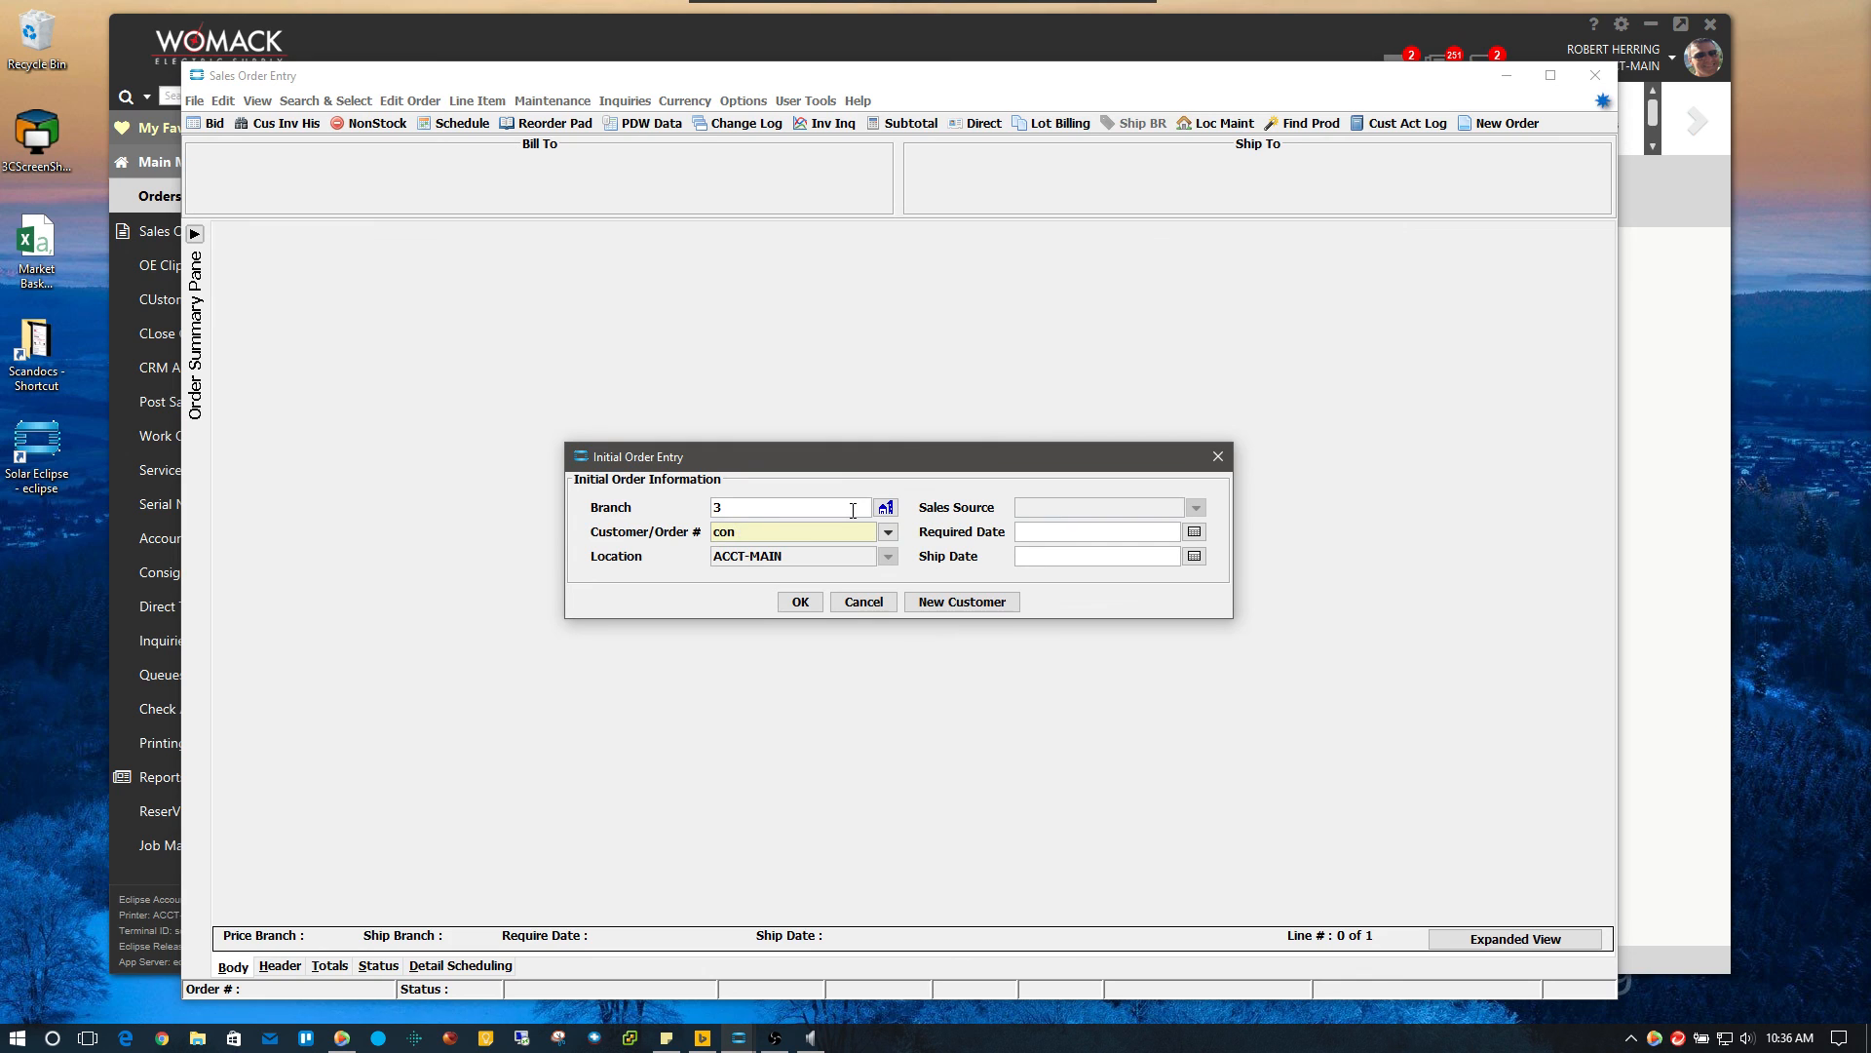
type("cash")
key("Return")
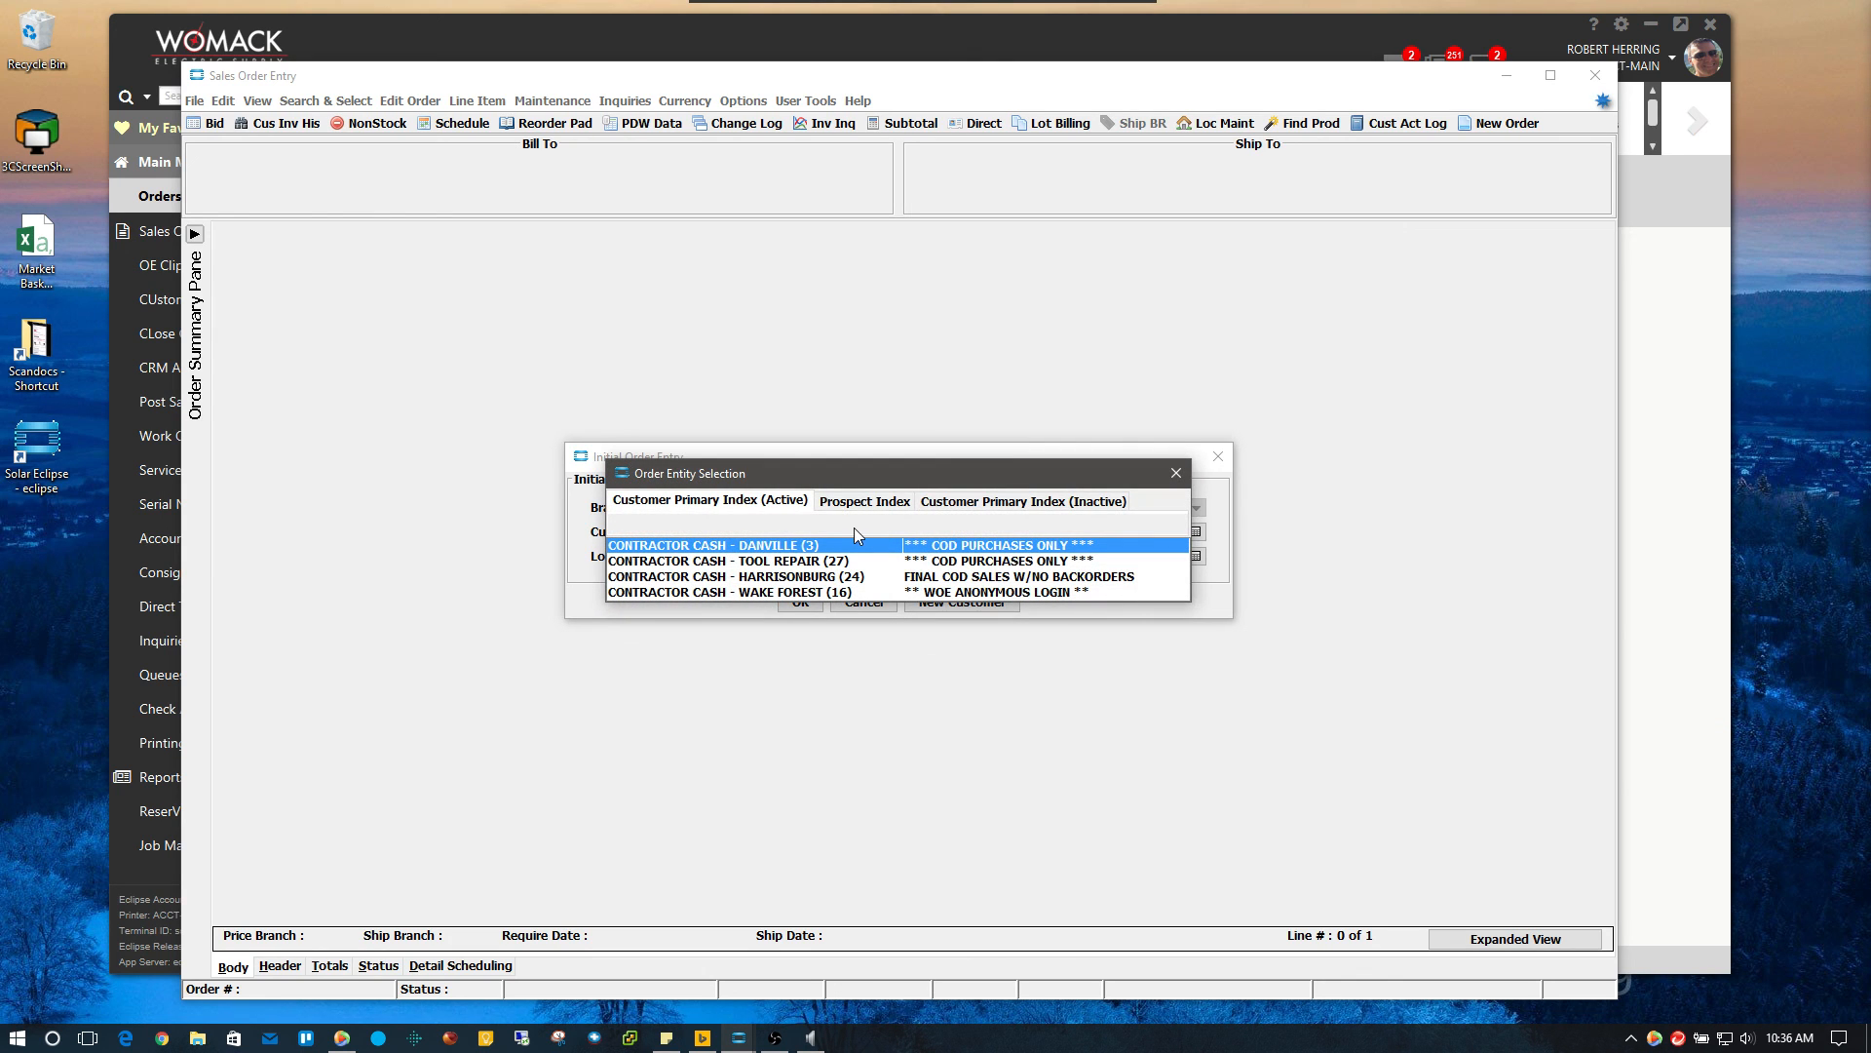
double_click(850, 546)
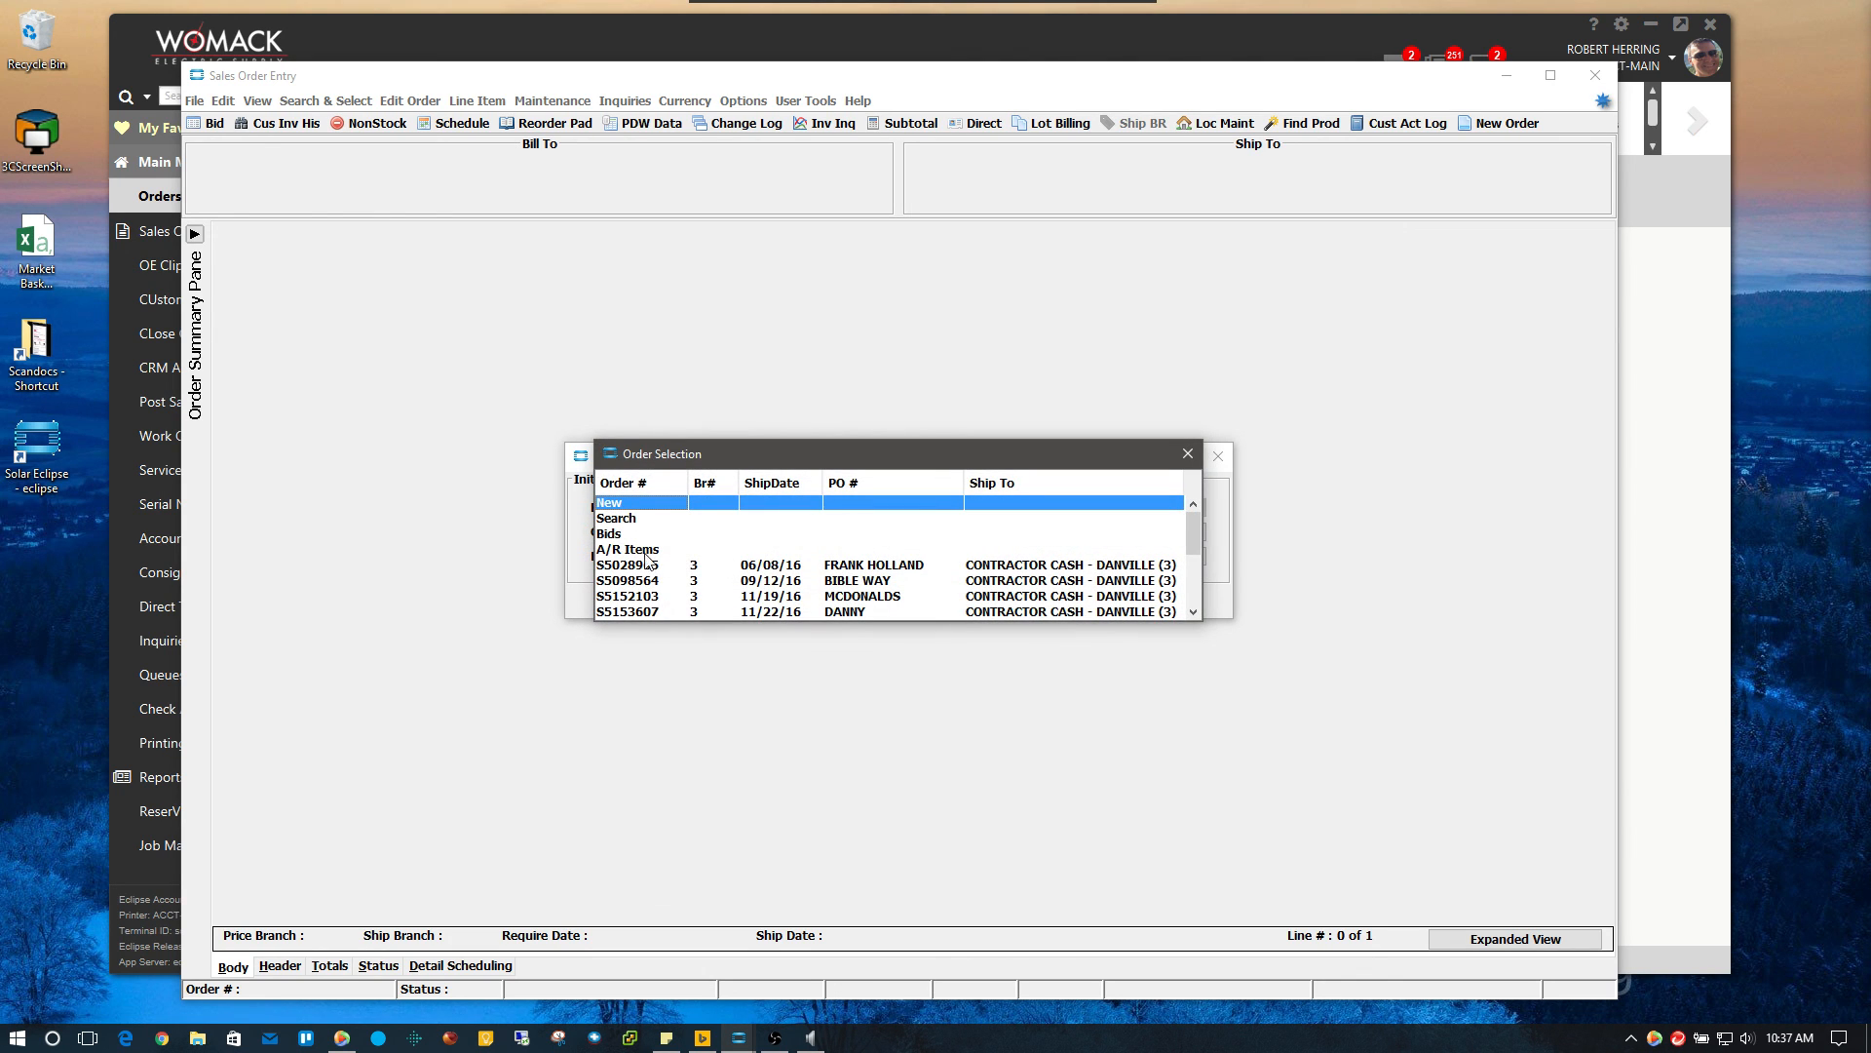
left_click(612, 535)
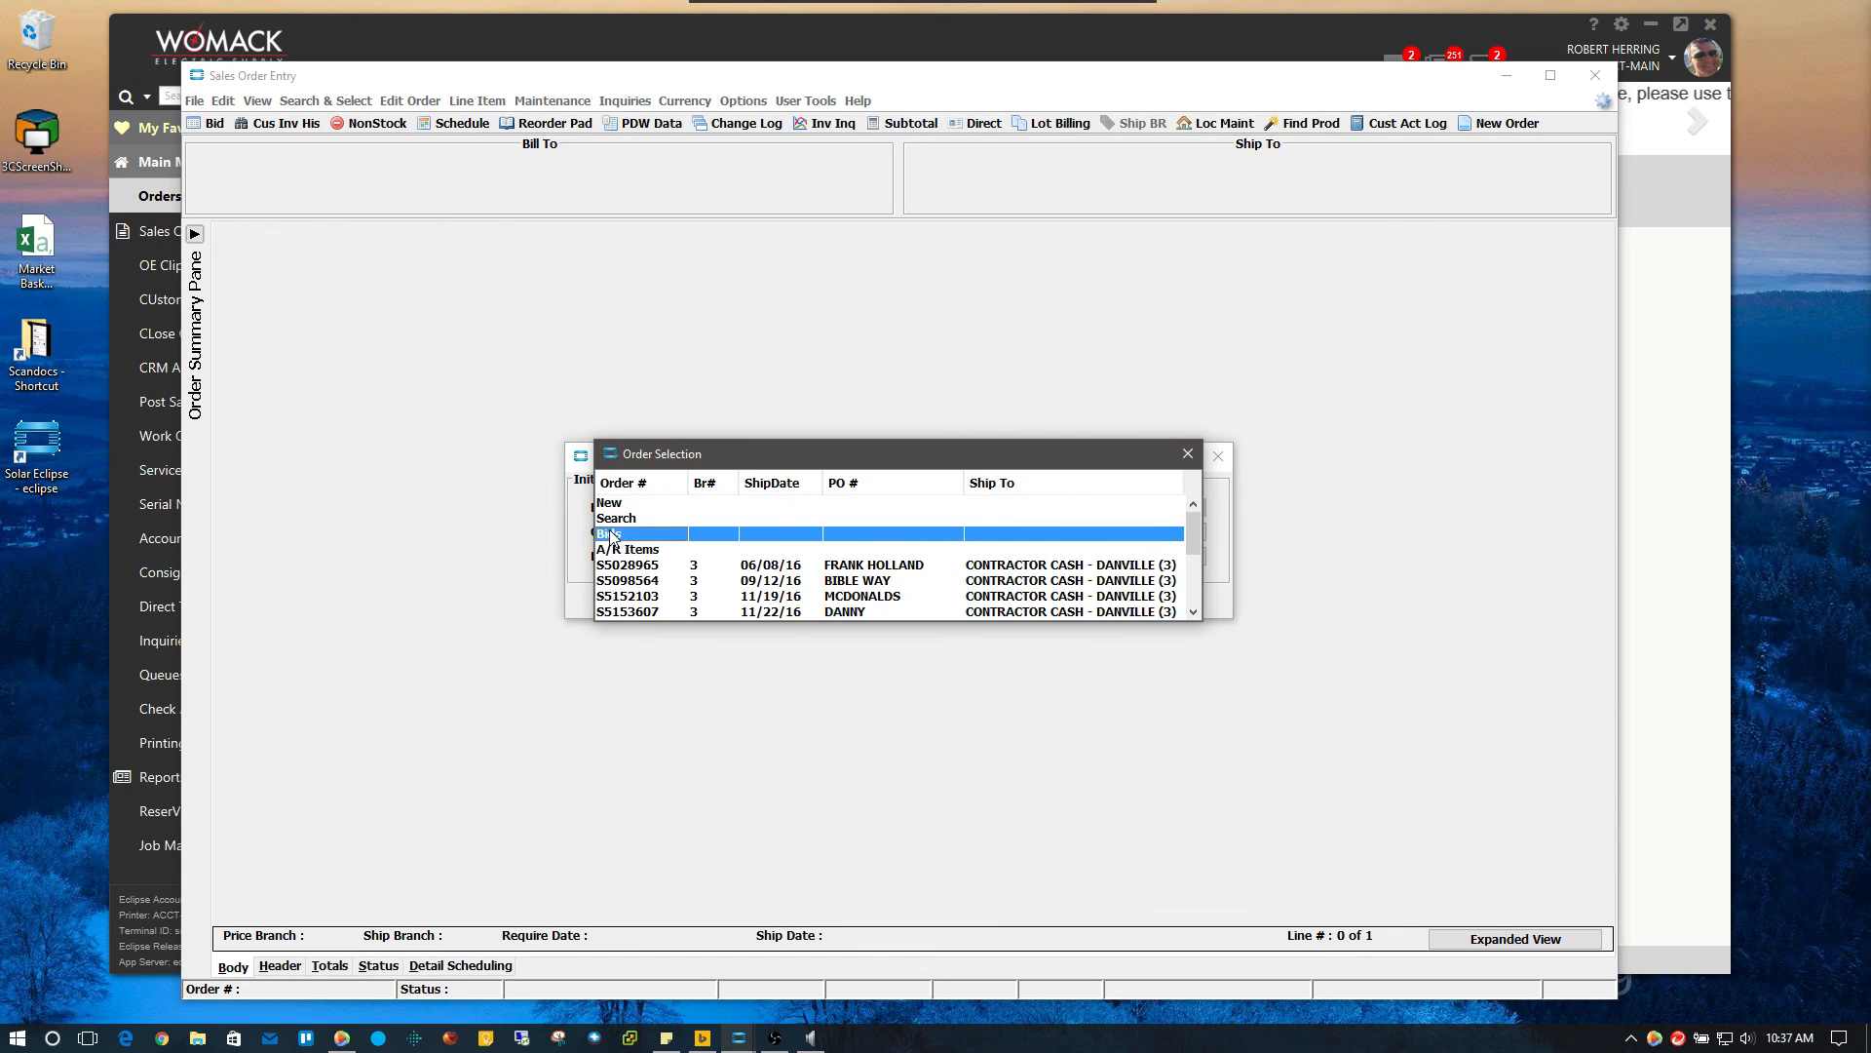
double_click(612, 535)
mouse_move(1209, 519)
left_mouse_down()
mouse_move(1209, 536)
mouse_move(1209, 511)
left_mouse_up()
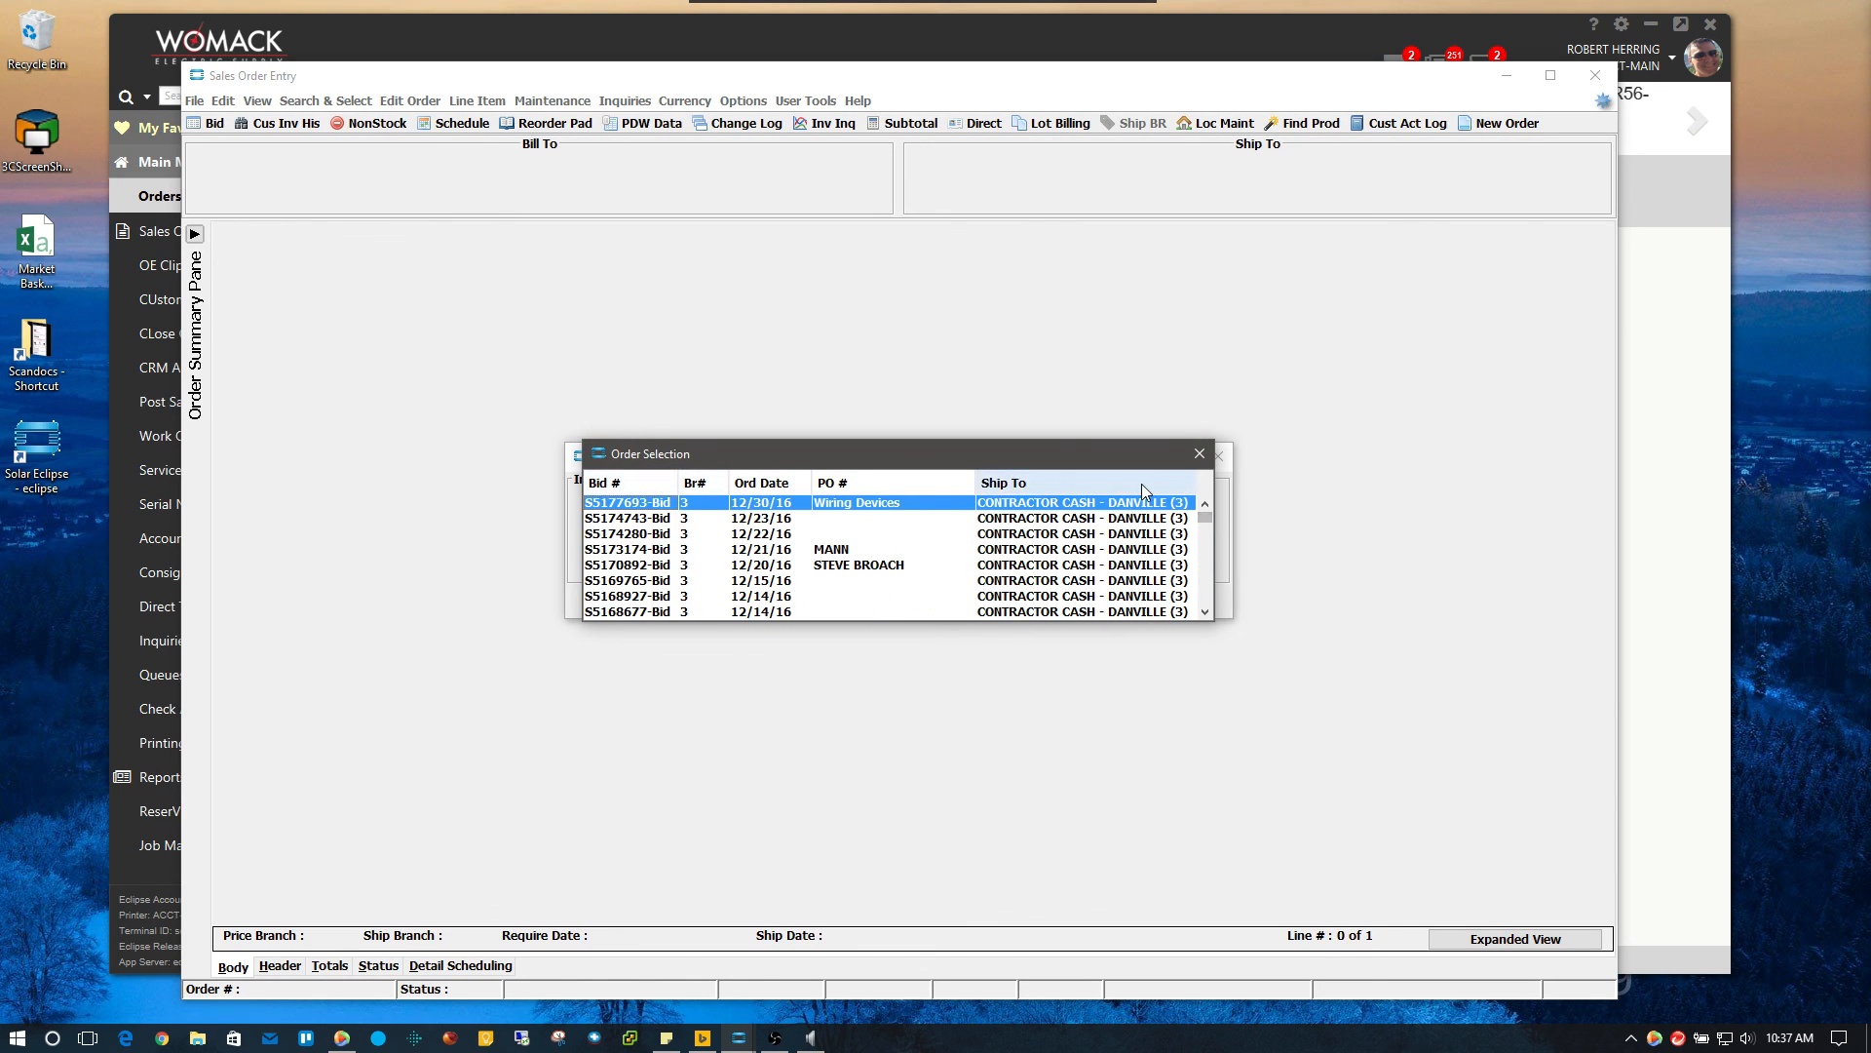
left_click(1200, 454)
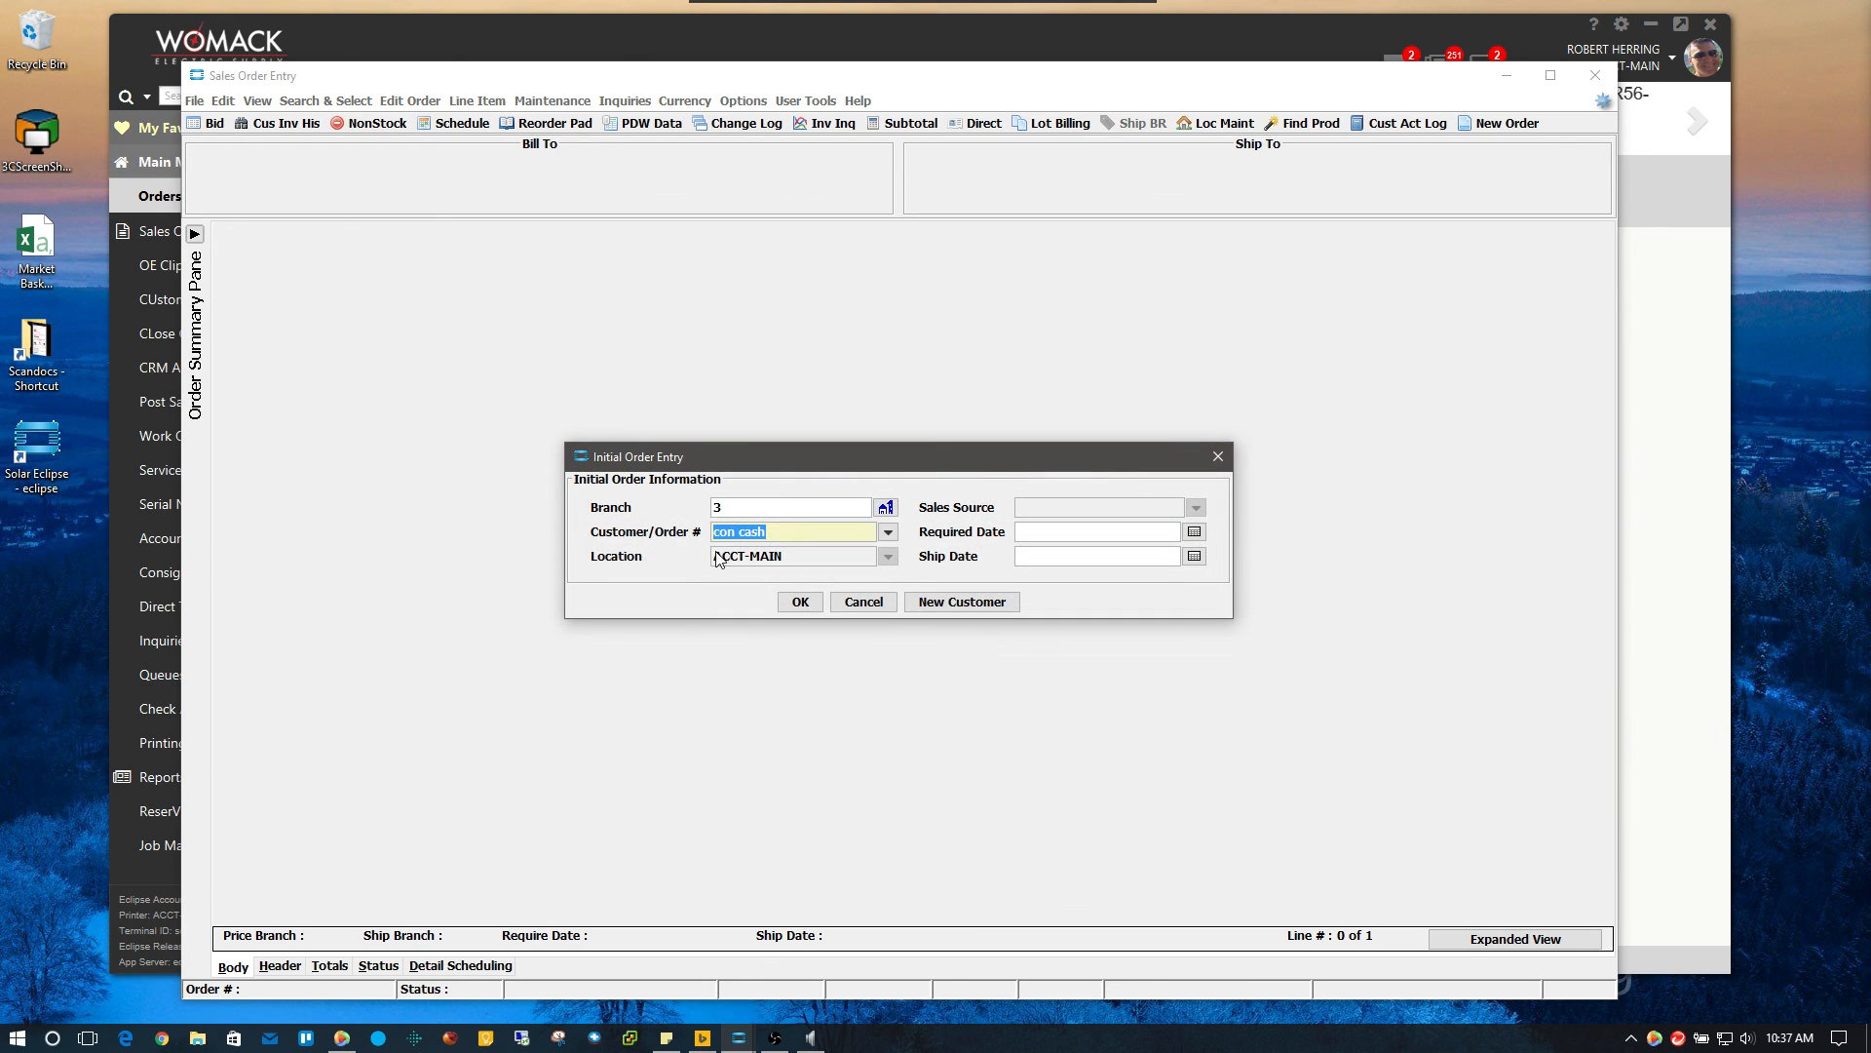
left_click(861, 602)
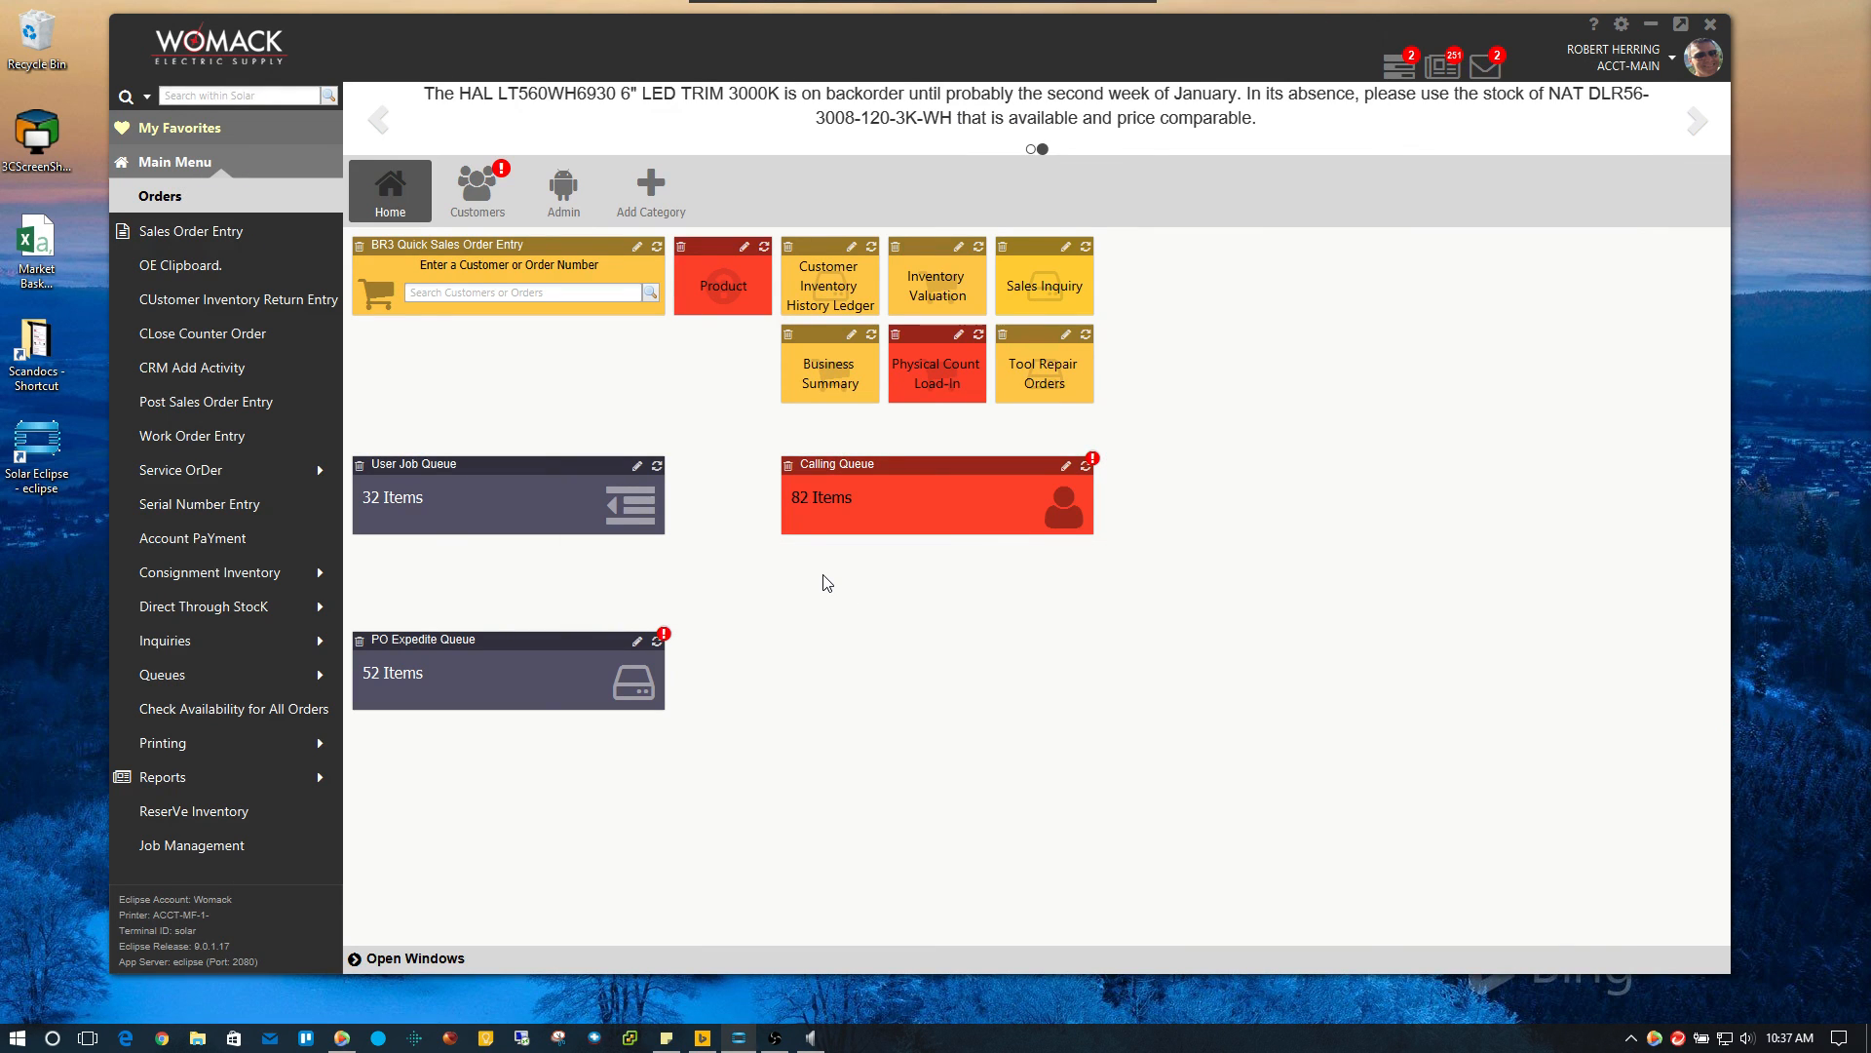